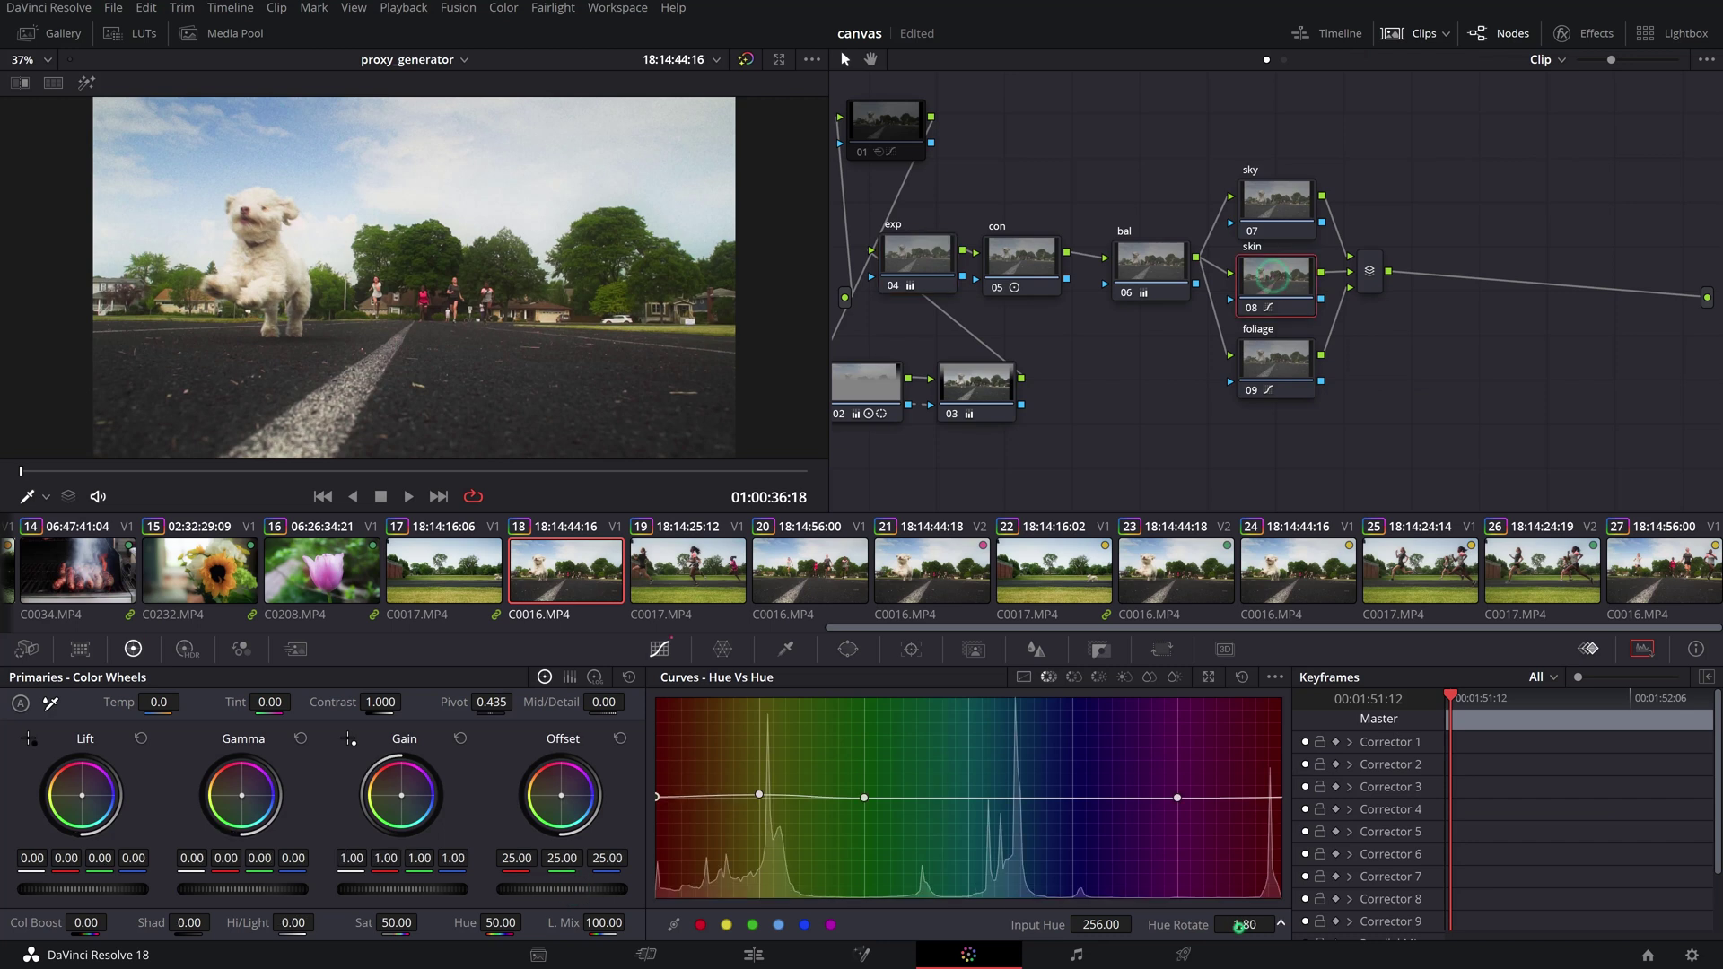
Step: Align green C0016.MP4 on V2 with the V1 cut, start it earlier, play, then add bmpcc4k, gopro9, a6500 watch folders
{"action": "left_click", "coordinate": [672, 575]}
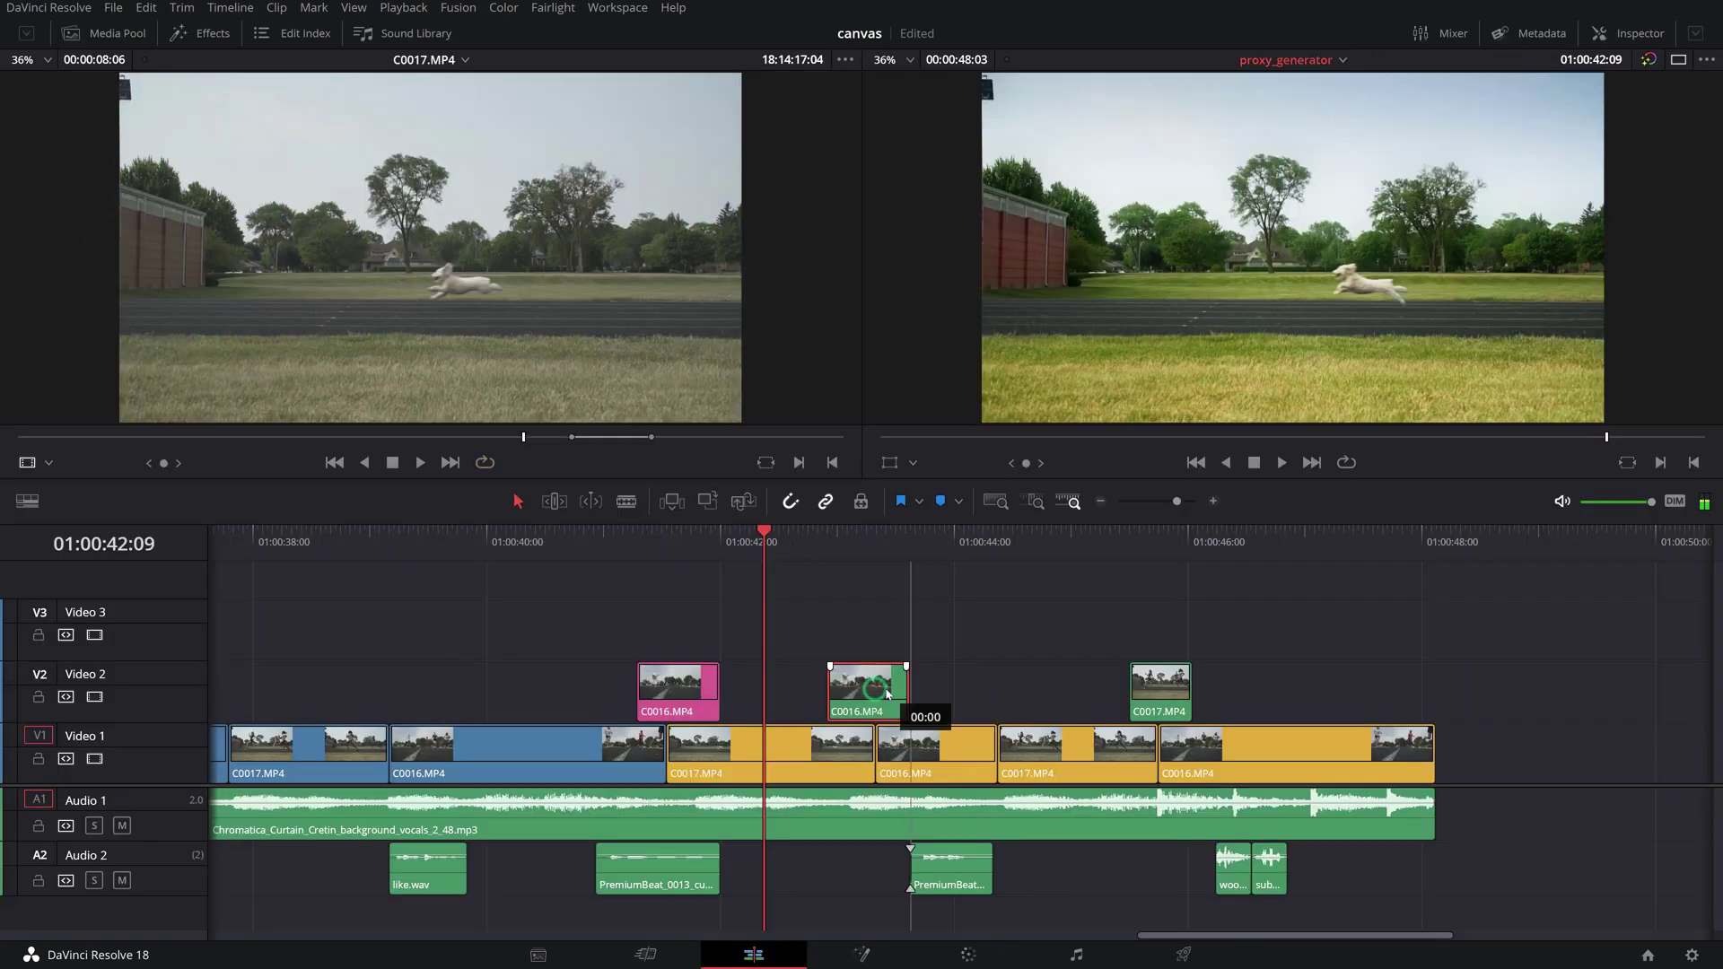
{"action": "left_click_drag", "start_coordinate": [887, 693], "coordinate": [835, 696]}
{"action": "left_click_drag", "start_coordinate": [719, 696], "coordinate": [737, 696]}
{"action": "key", "text": "space"}
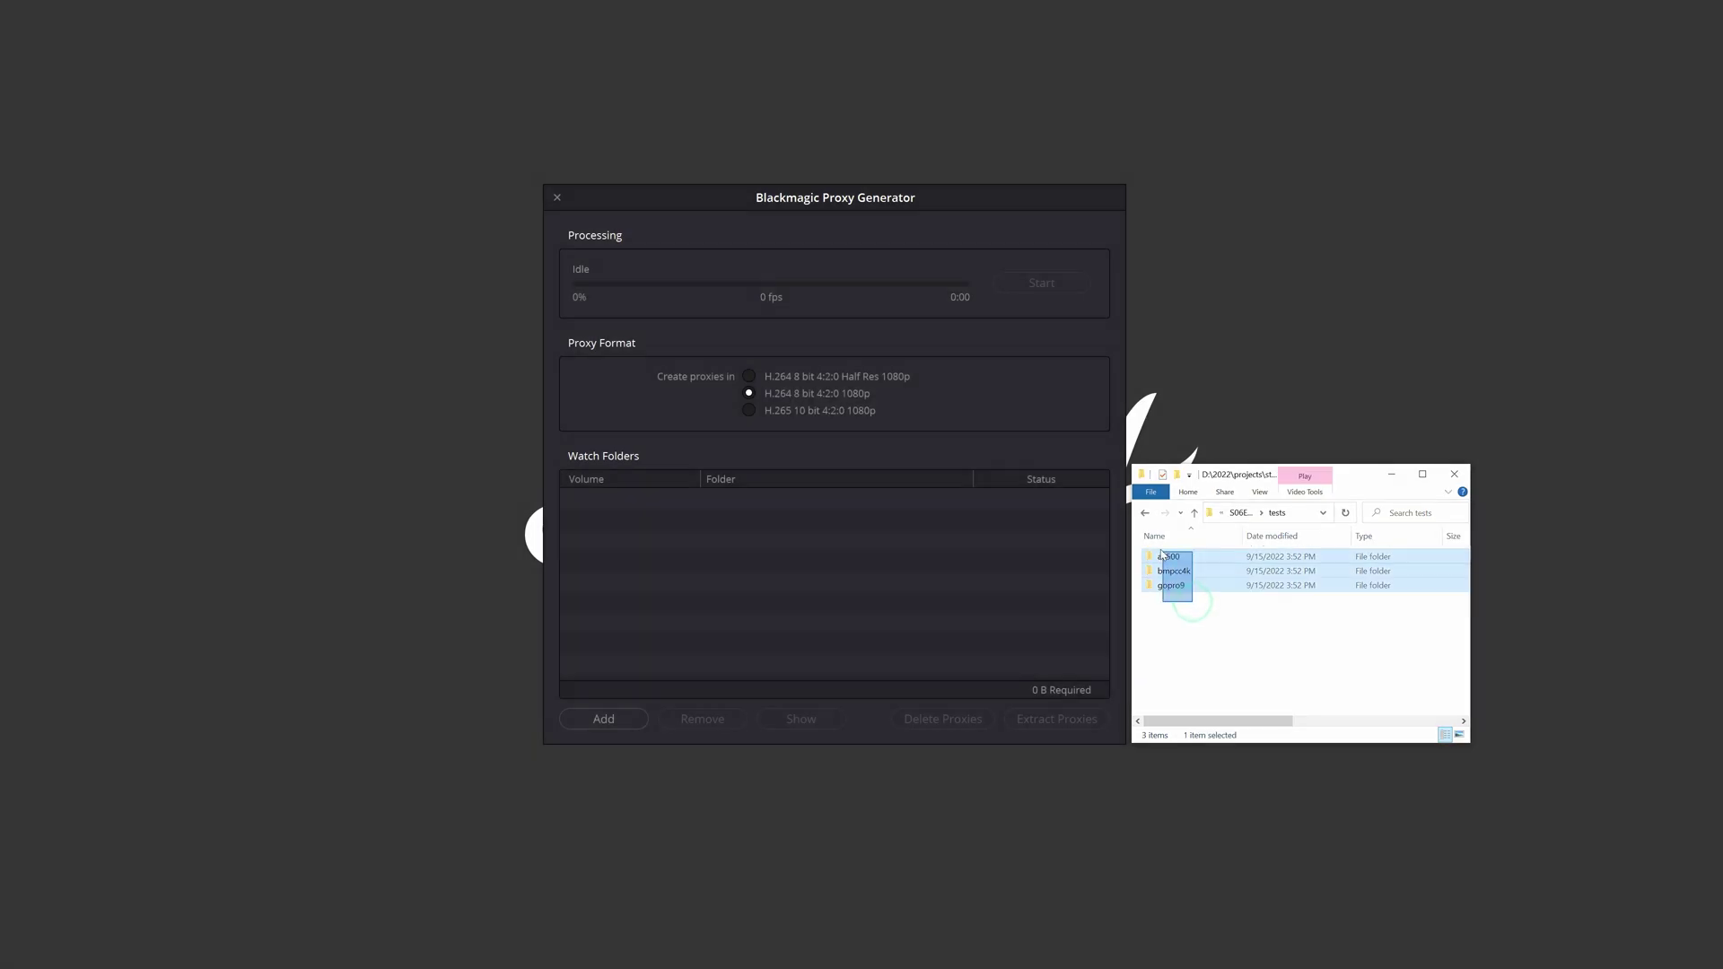
{"action": "left_click_drag", "start_coordinate": [1162, 555], "coordinate": [996, 588]}
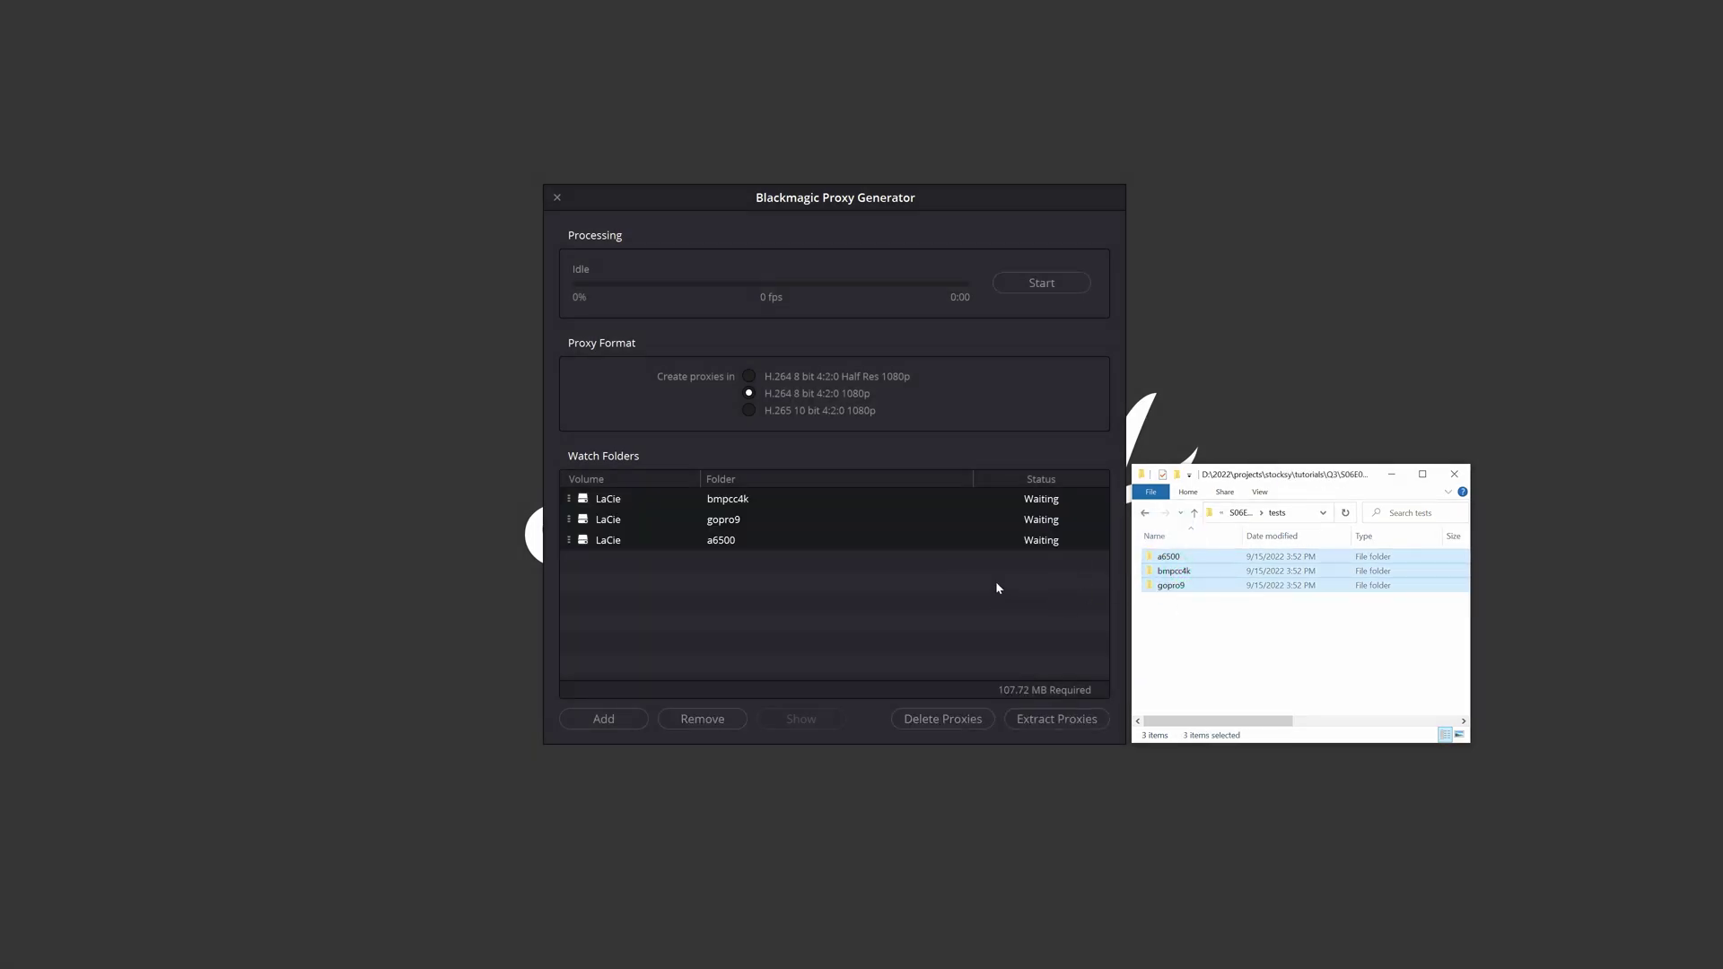
Step: Start proxy generation for the bmpcc4k, gopro9 and a6500 watch folders
{"action": "left_click", "coordinate": [1042, 283]}
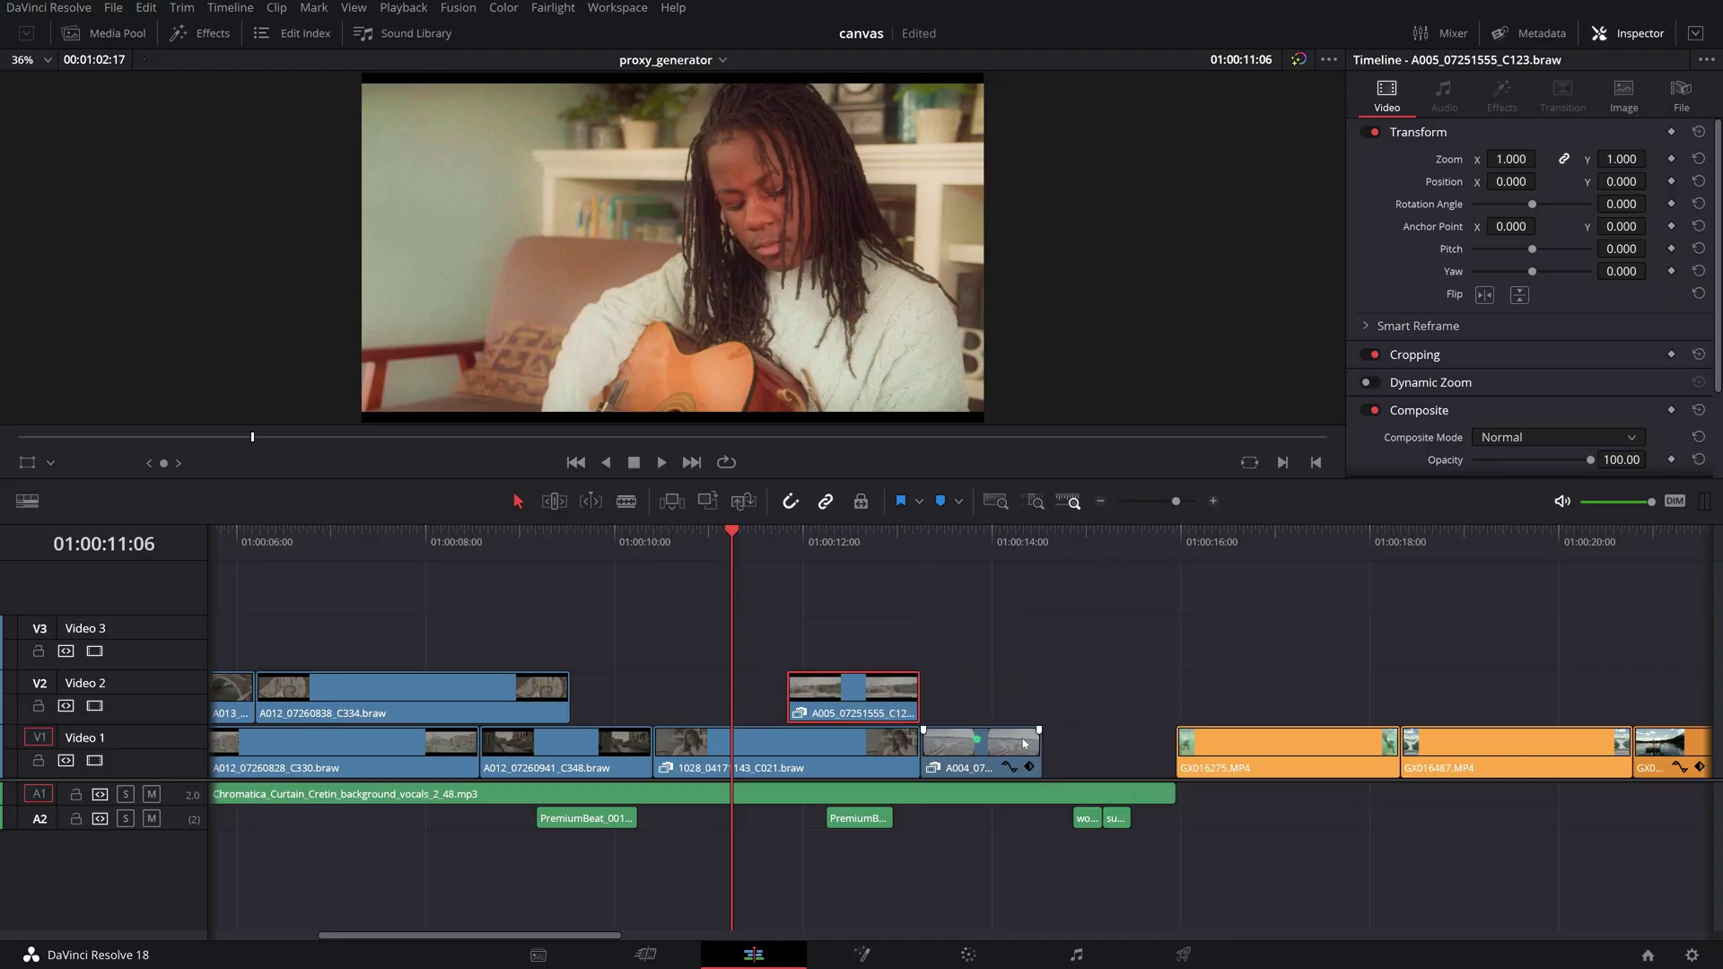
Step: Move A005_07251555_C123.braw into the Video 1 gap and disable all proxies for playback
{"action": "left_click_drag", "start_coordinate": [963, 703], "coordinate": [963, 754]}
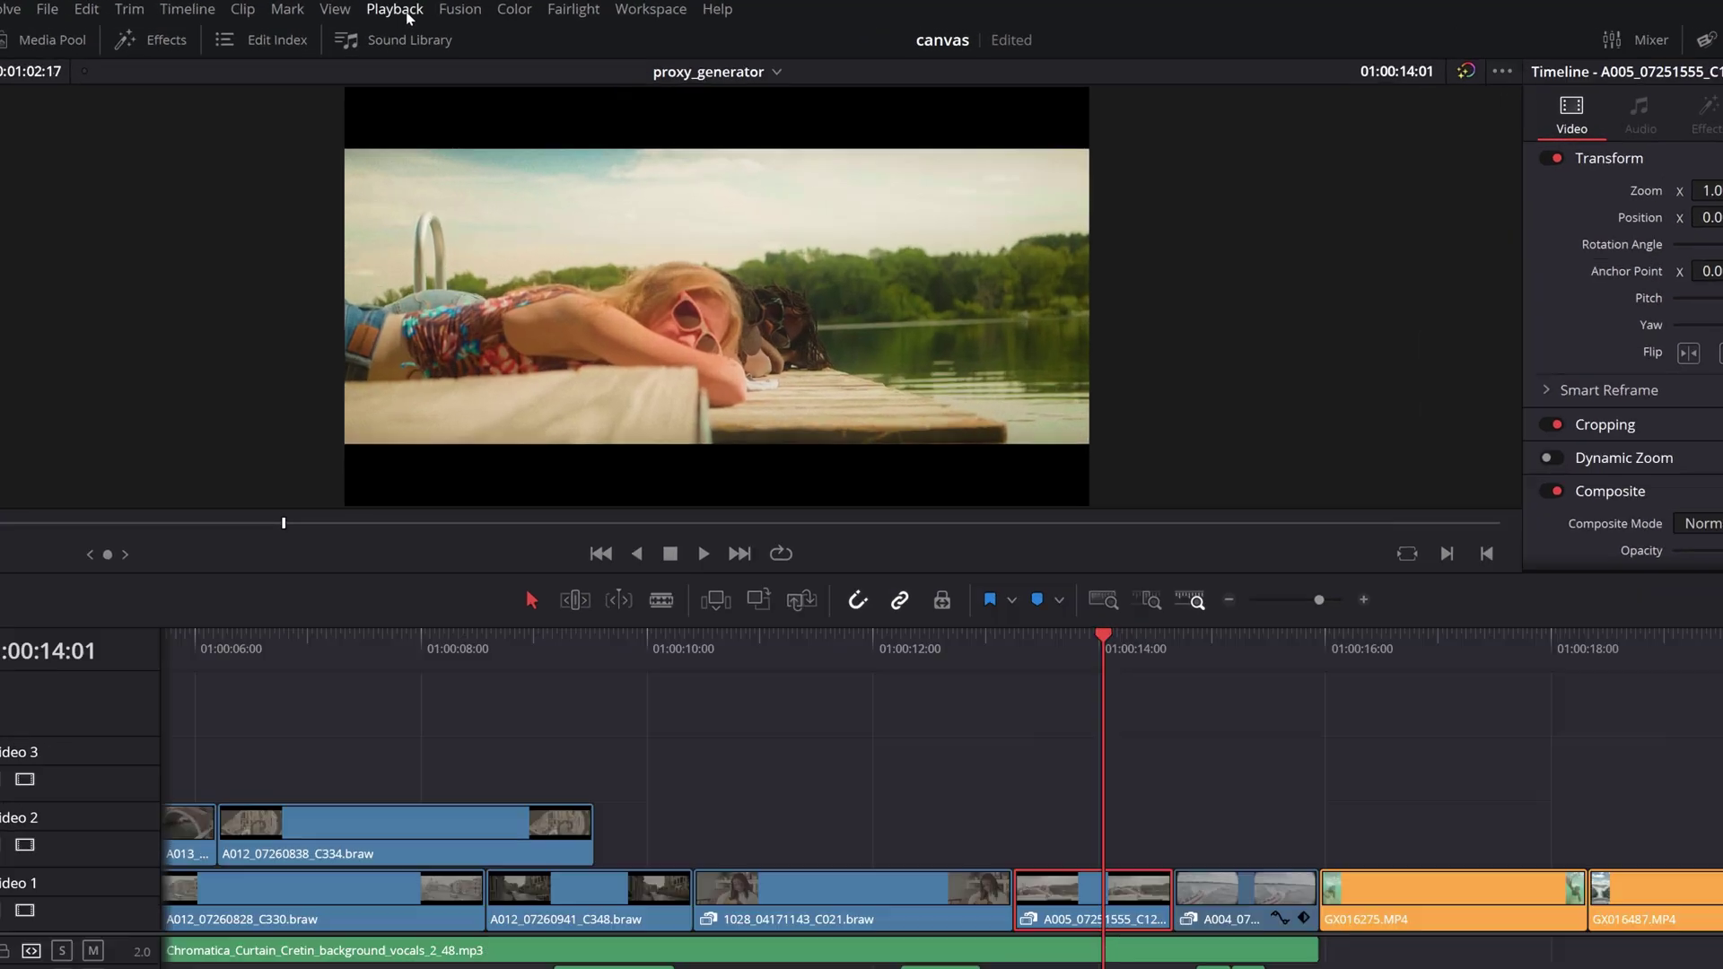
{"action": "left_click", "coordinate": [414, 10]}
{"action": "mouse_move", "coordinate": [560, 90]}
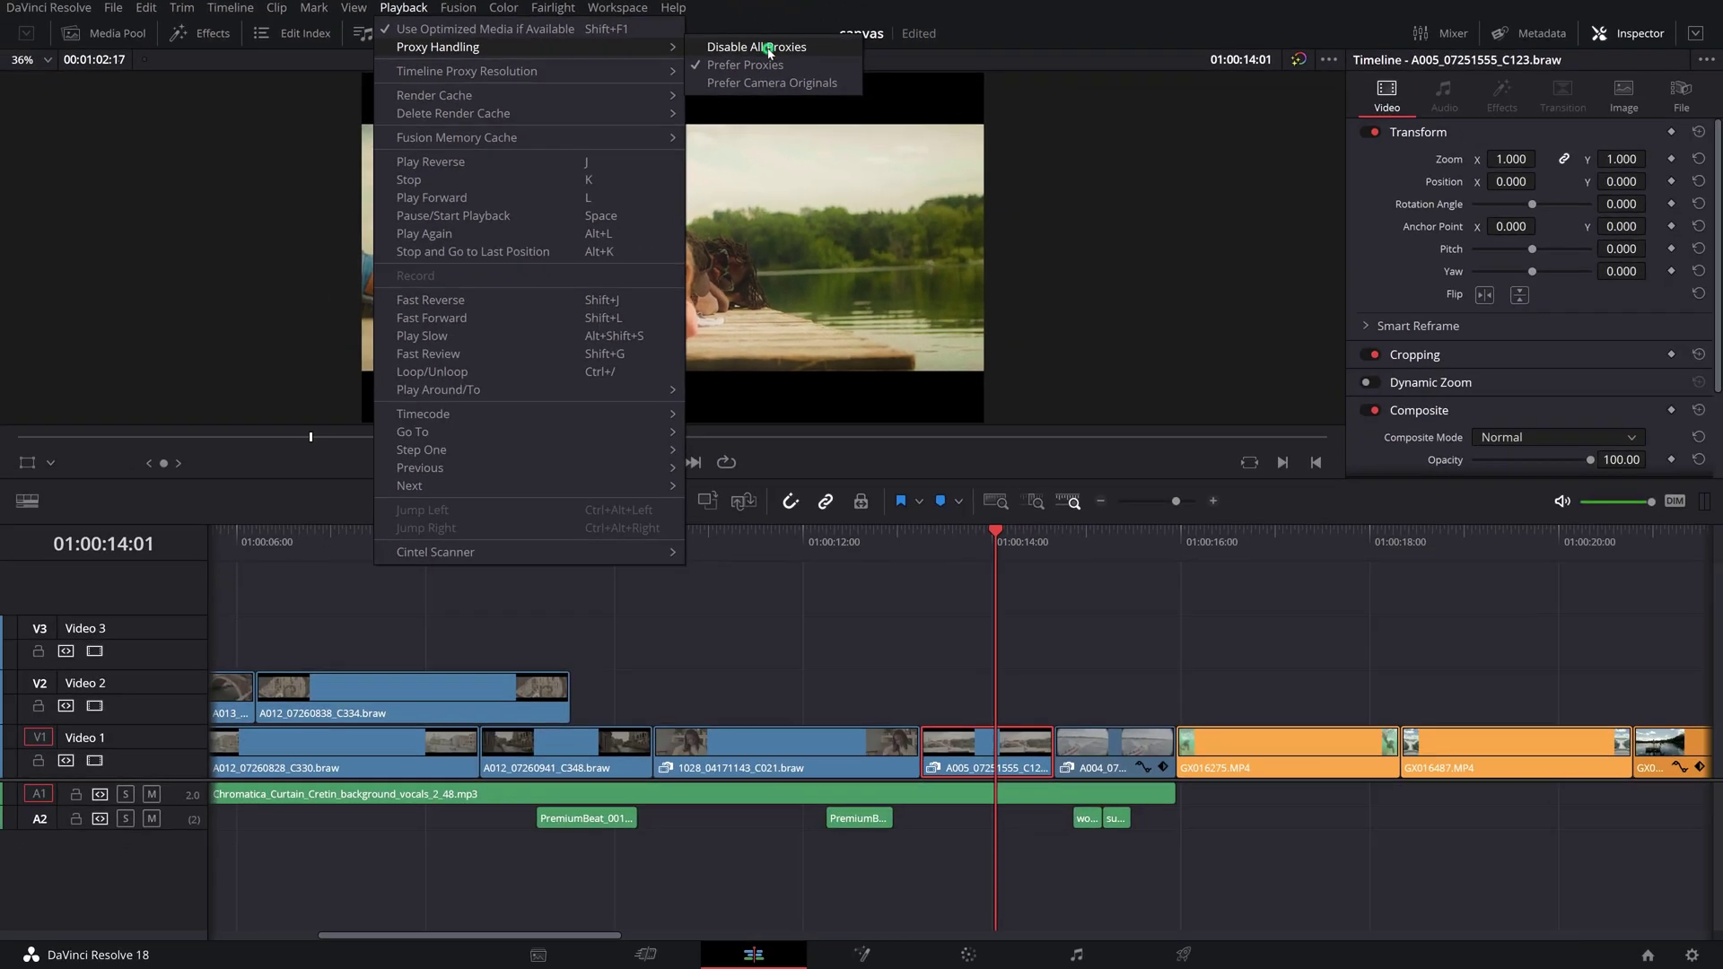
{"action": "left_click", "coordinate": [1025, 87]}
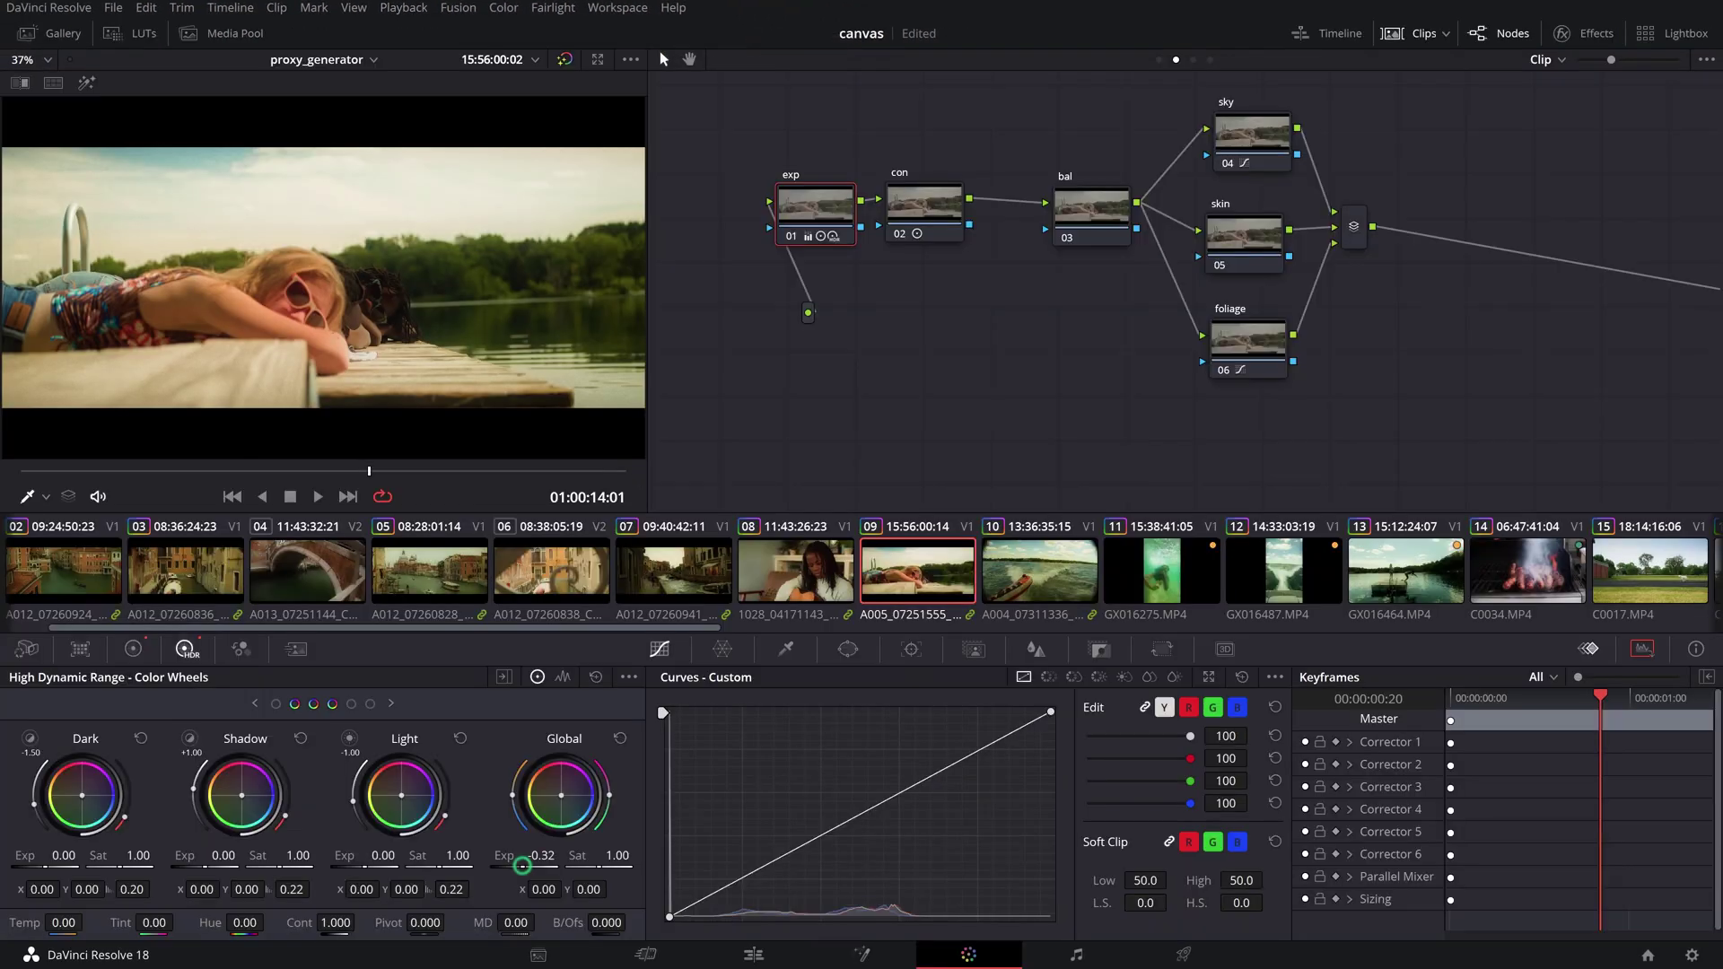
Step: Raise Global Exposure to brighten the shot, then select the con node's primary color wheels
{"action": "left_click_drag", "start_coordinate": [521, 866], "coordinate": [542, 867]}
{"action": "left_click", "coordinate": [924, 205]}
{"action": "left_click", "coordinate": [133, 649]}
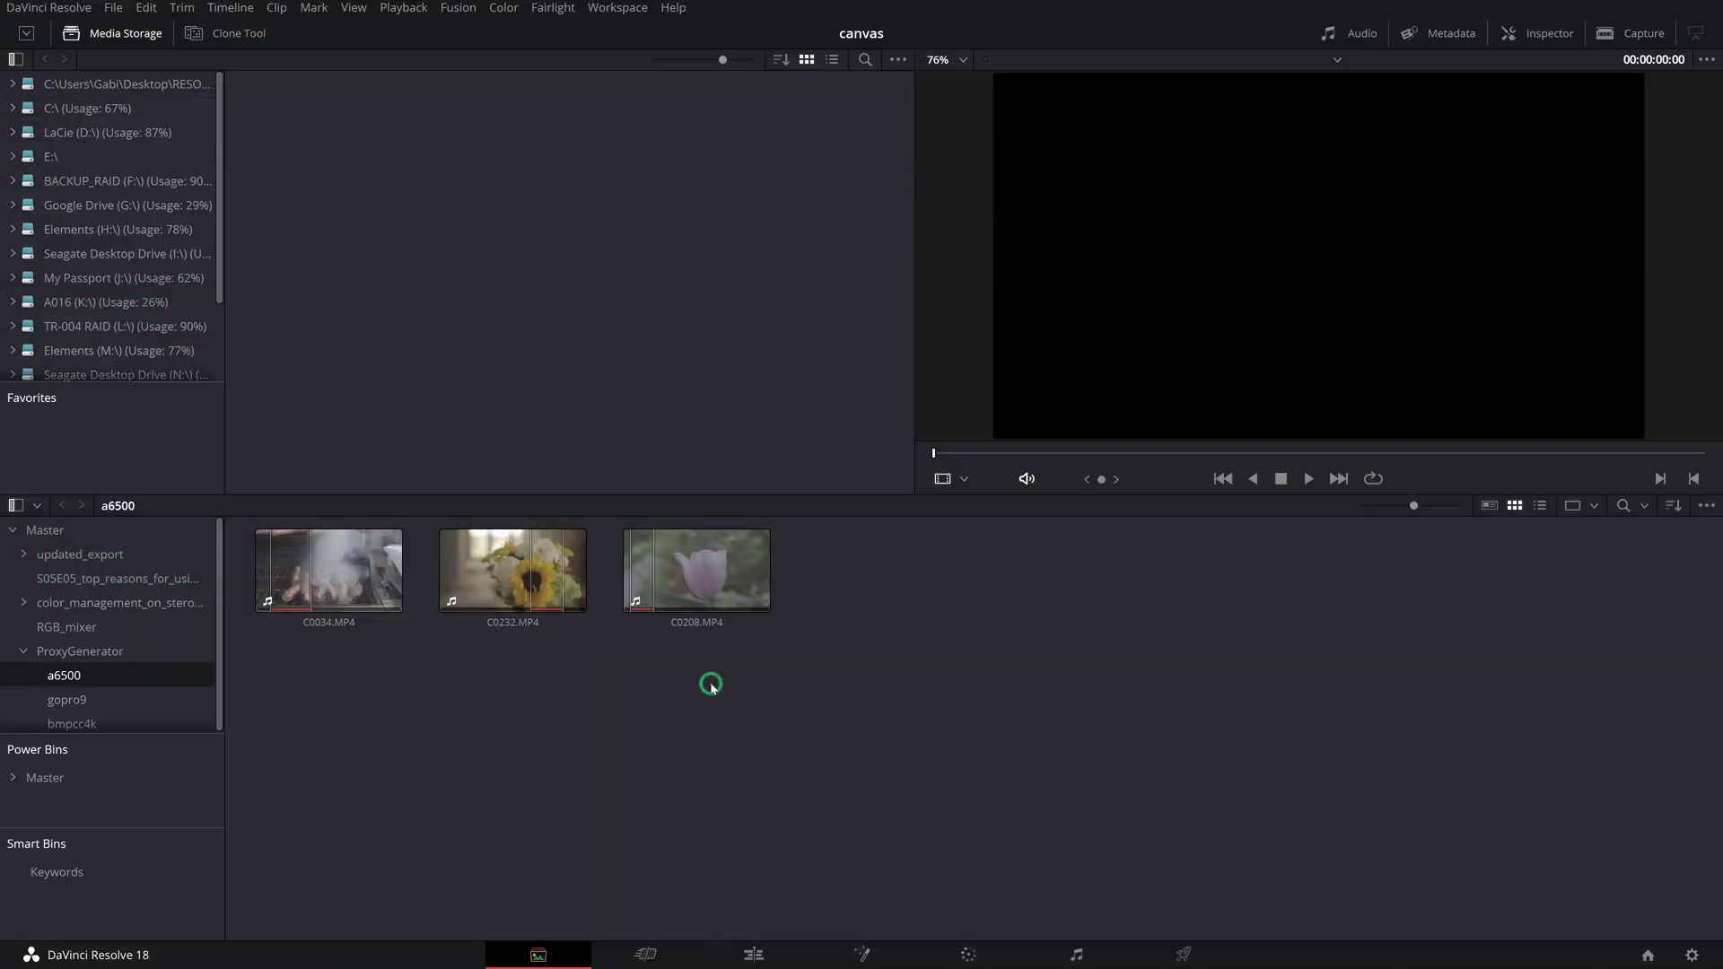
Step: Generate proxy media for C0034.MP4, C0232.MP4 and C0208.MP4 in the a6500 bin
{"action": "left_click_drag", "start_coordinate": [708, 684], "coordinate": [355, 586]}
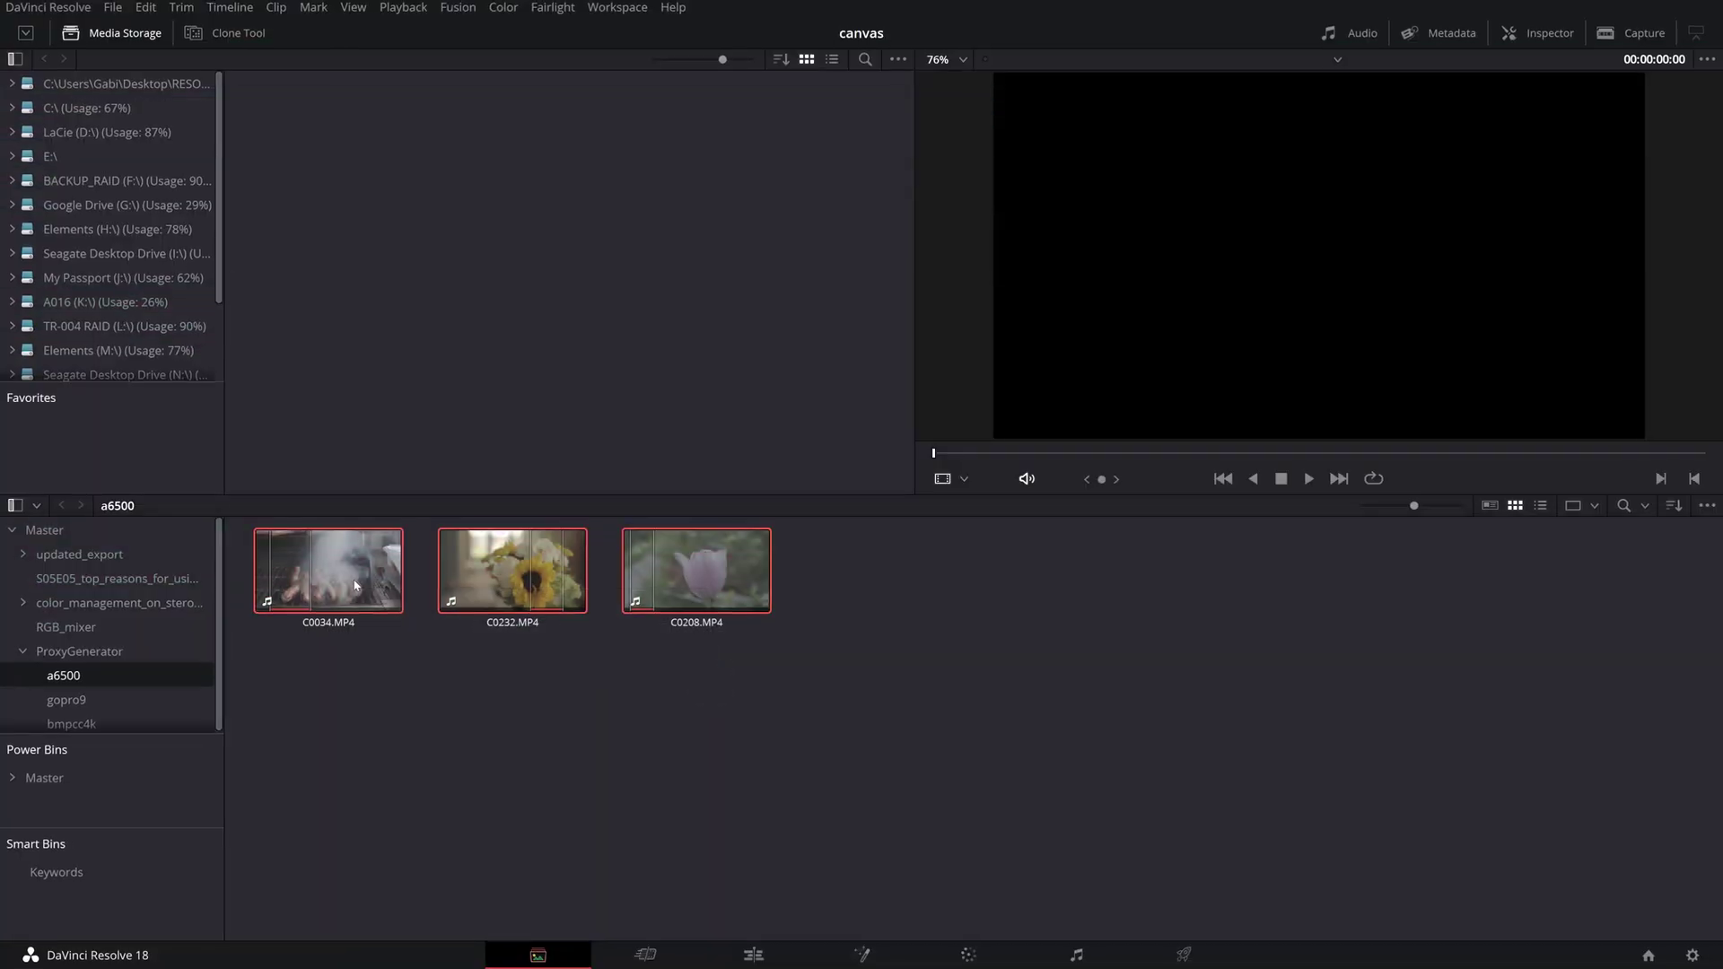
{"action": "right_click", "coordinate": [499, 575]}
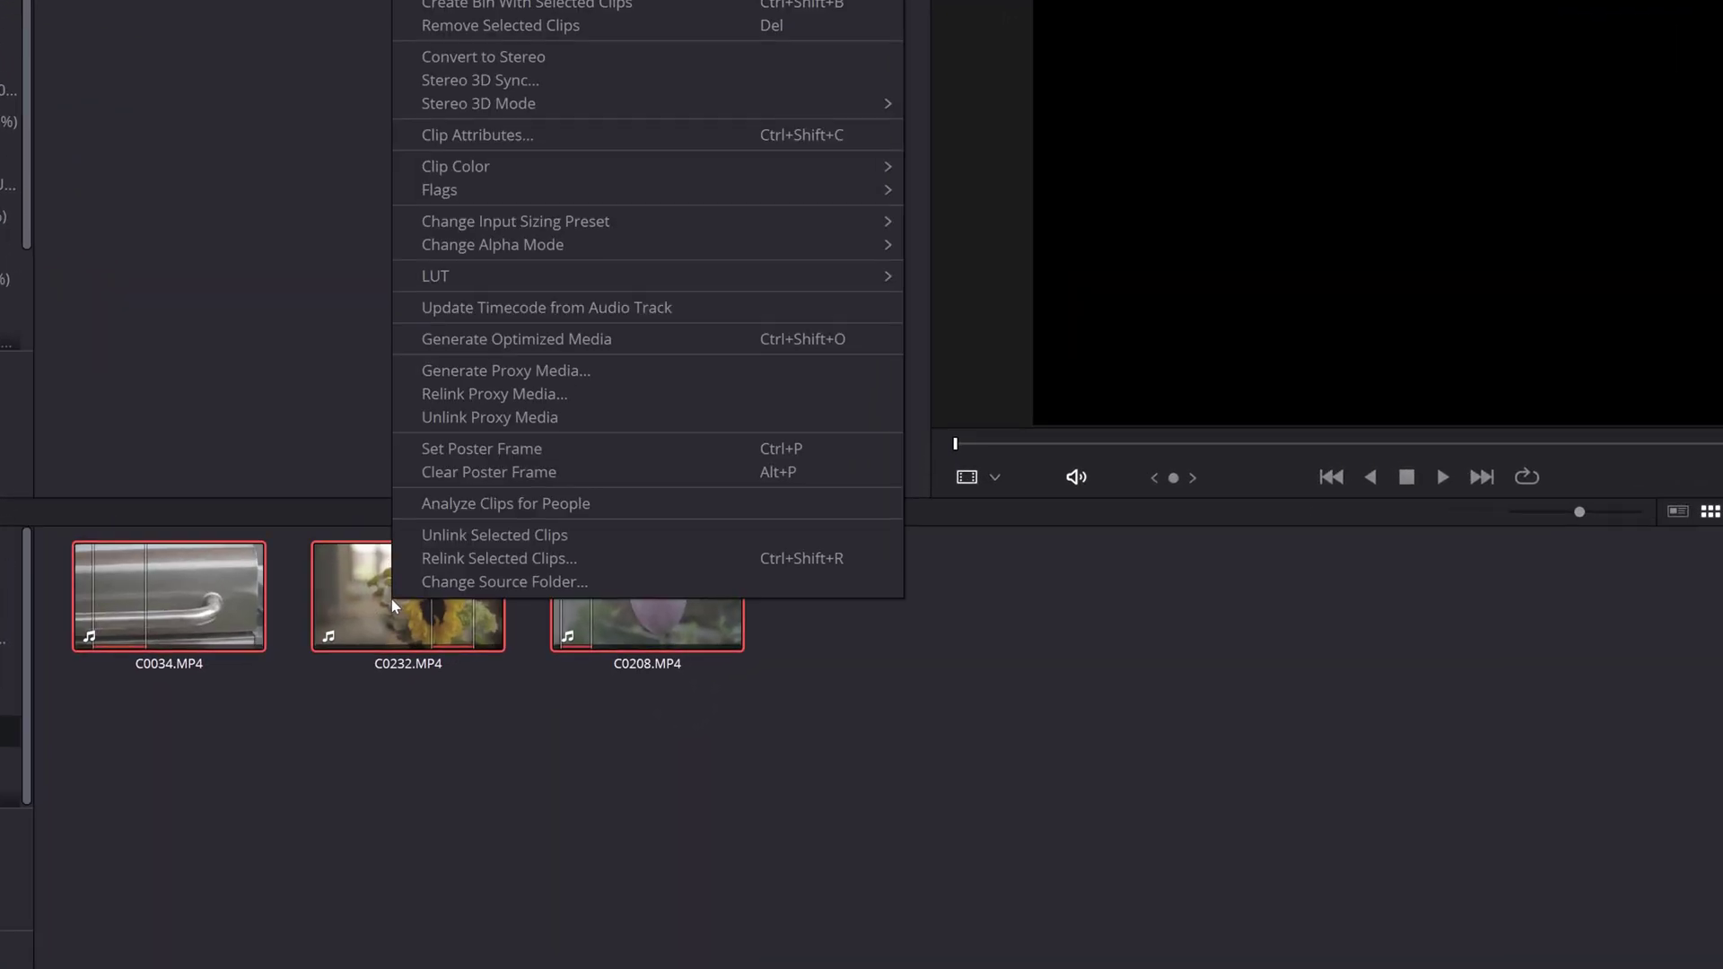
{"action": "left_click", "coordinate": [453, 375]}
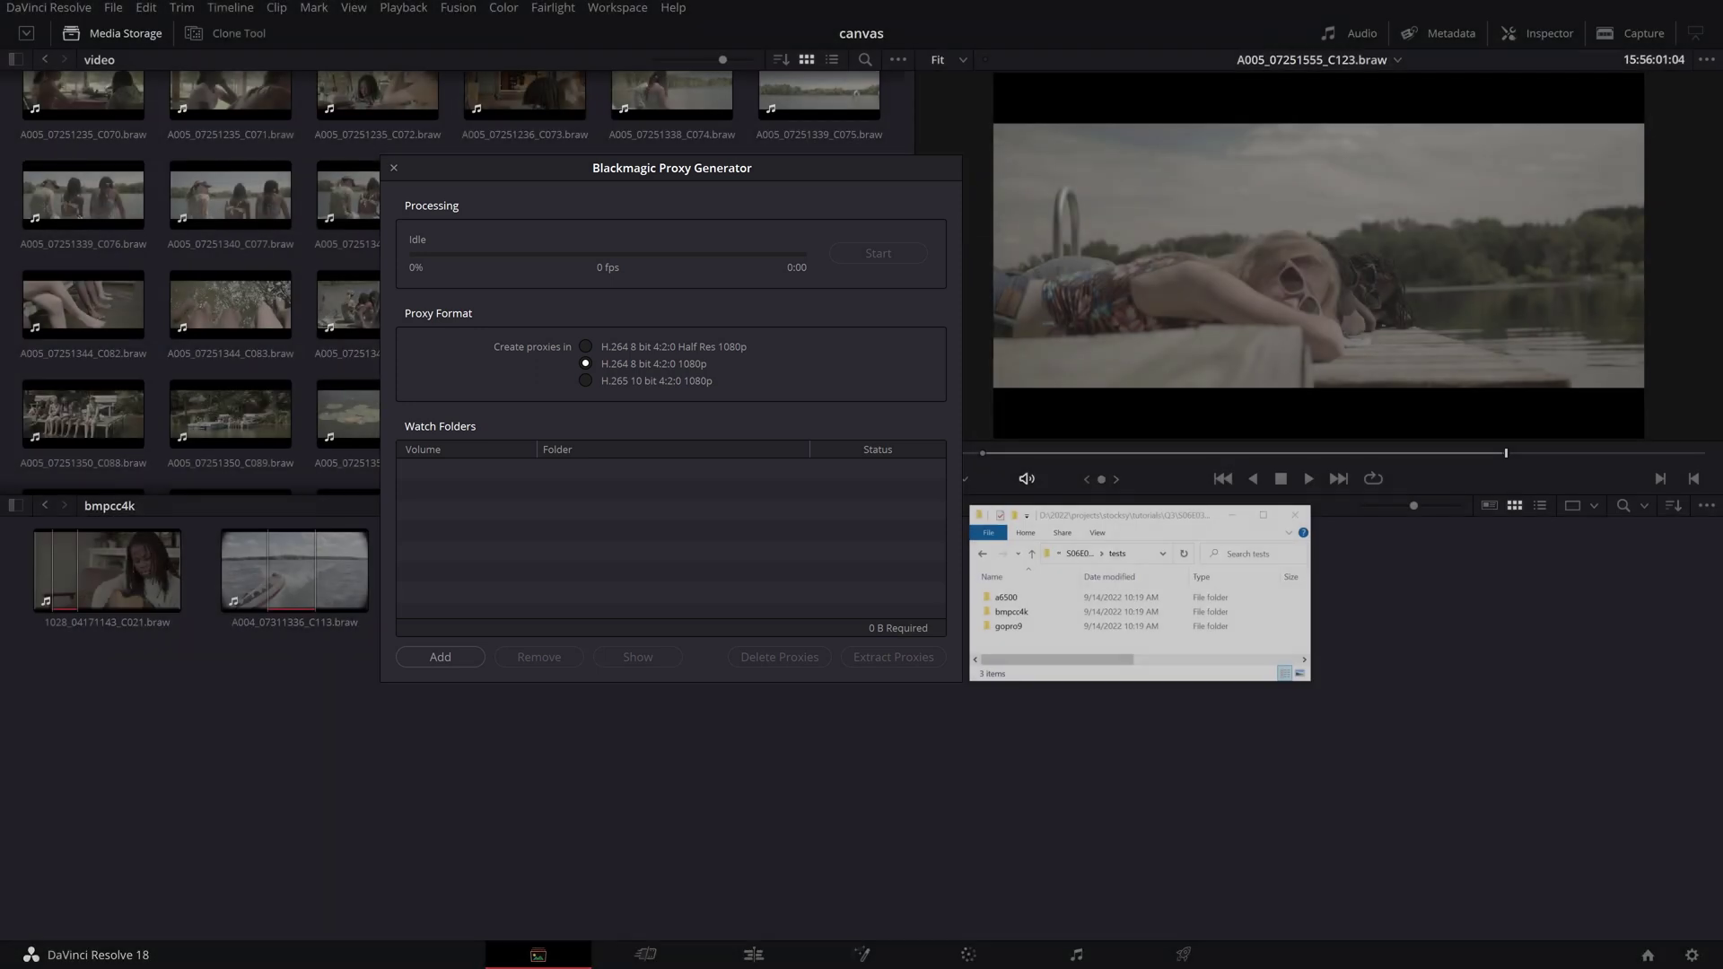
Step: Add all three camera folders to Watch Folders and start creating their proxies
{"action": "key", "text": "ctrl+a"}
{"action": "left_click_drag", "start_coordinate": [1009, 612], "coordinate": [824, 566]}
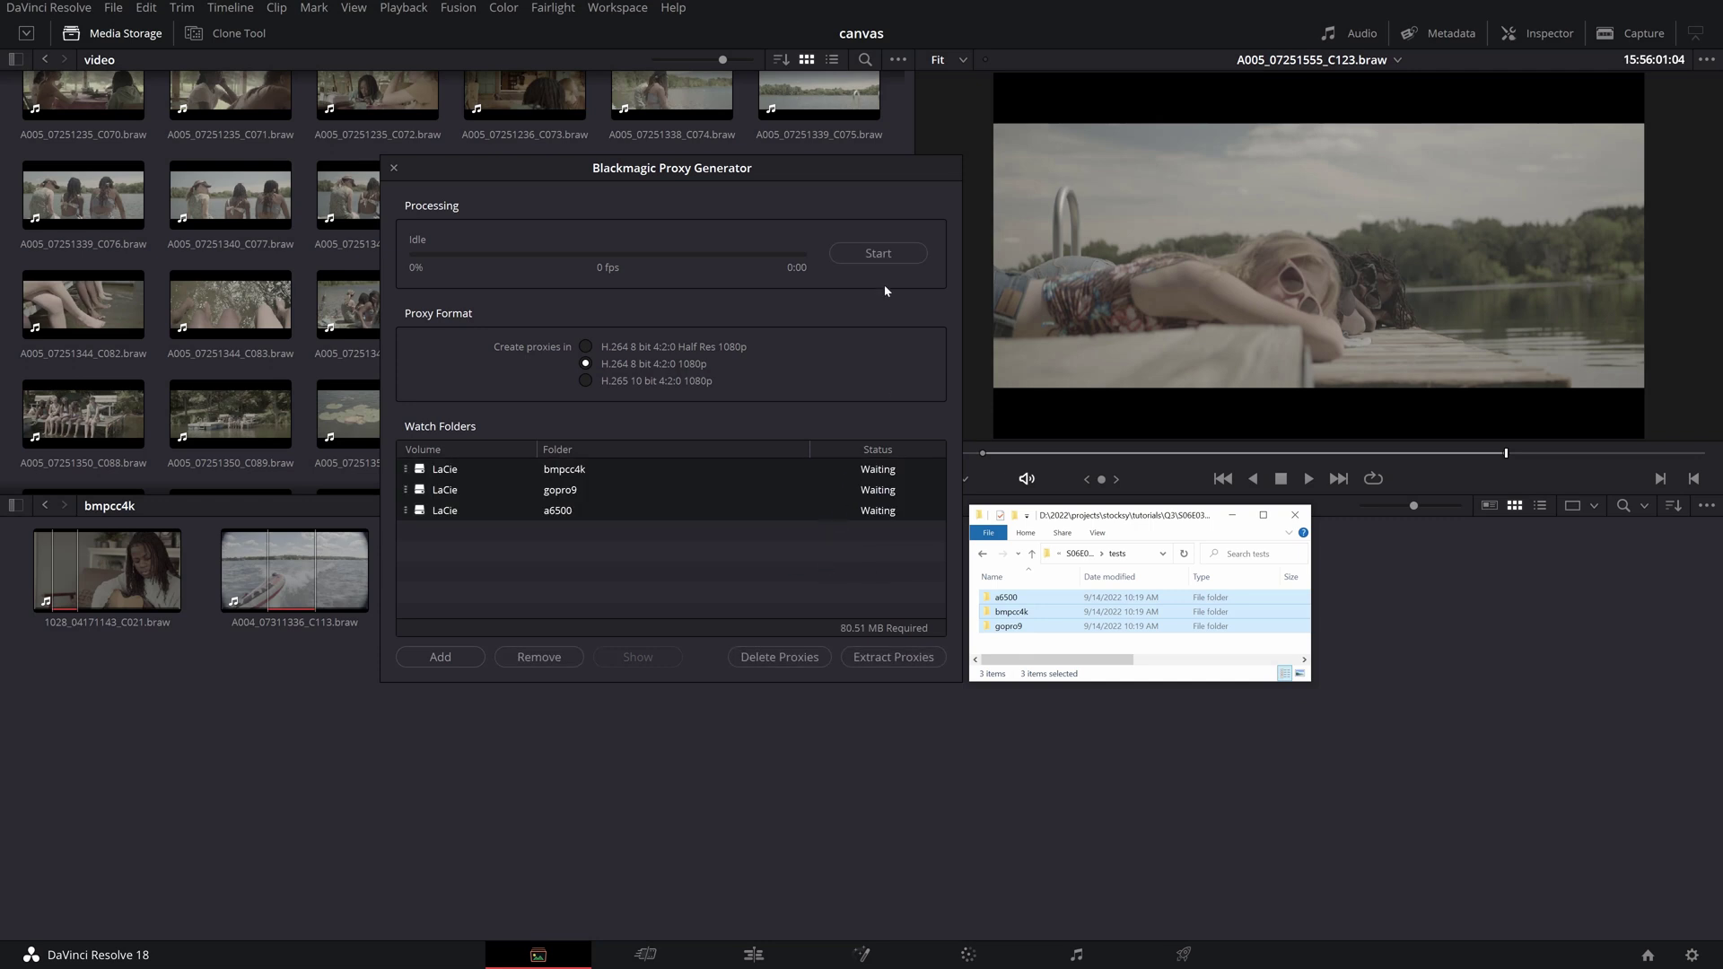
{"action": "left_click", "coordinate": [880, 255]}
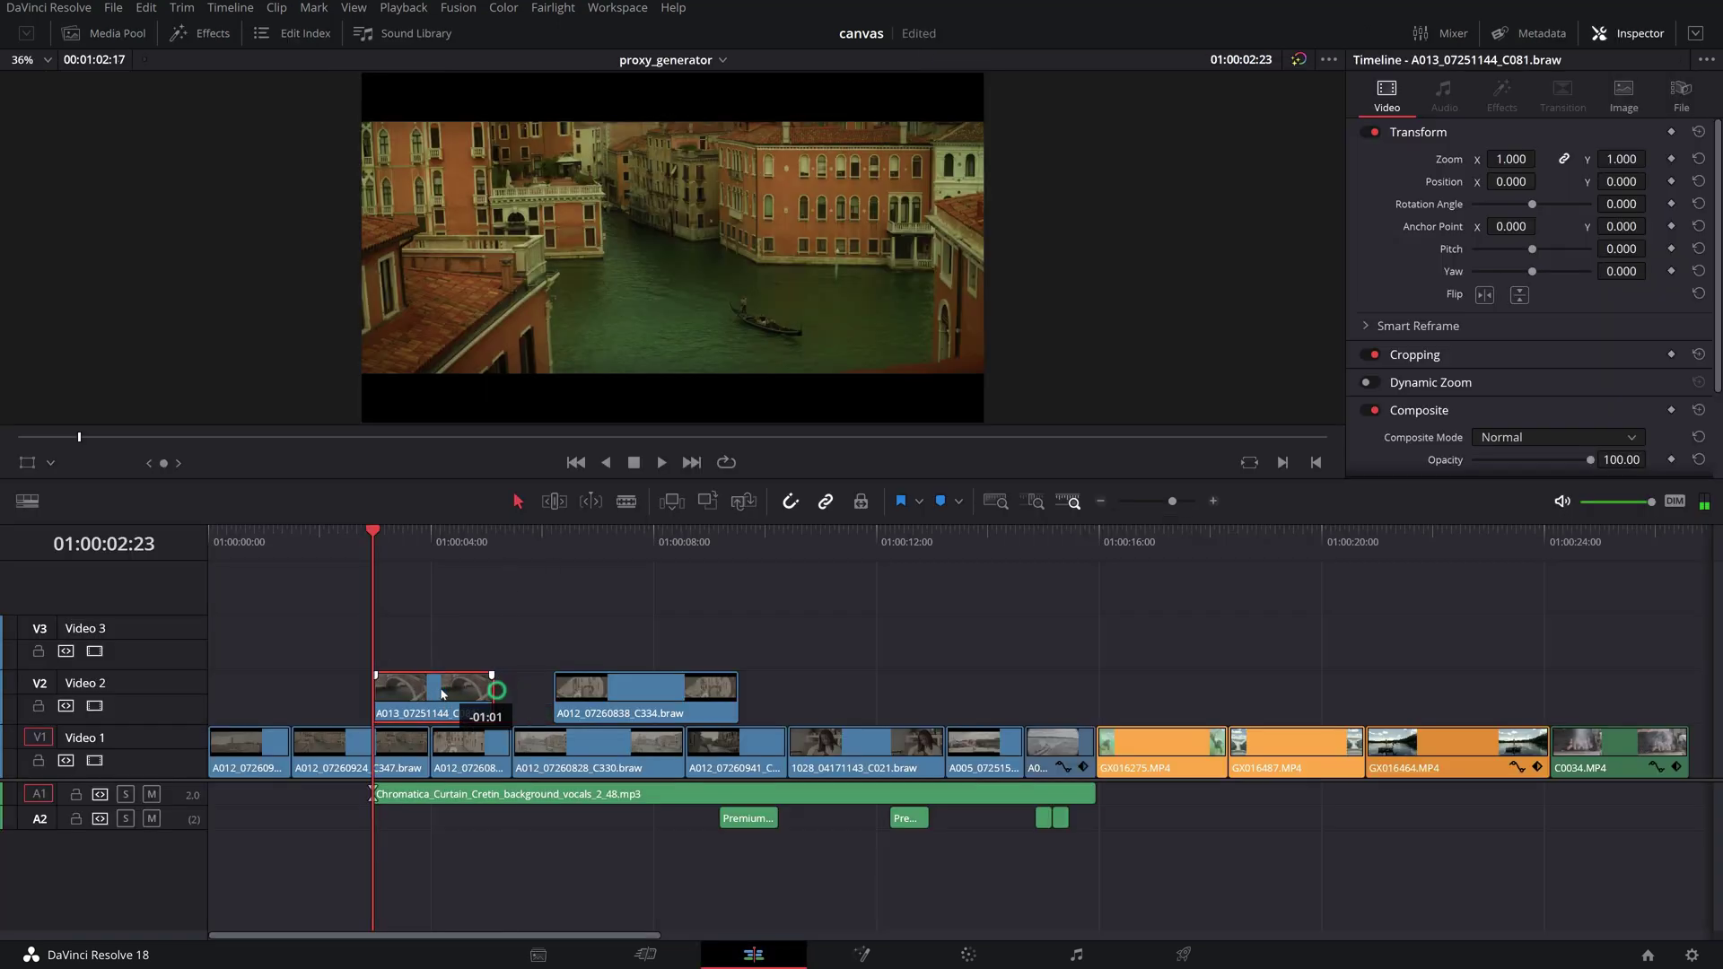
Step: Slide A012_07260838_C334 earlier on Video 2, lower a Hue vs Lum curve point, and select the sky node
{"action": "left_click_drag", "start_coordinate": [500, 704], "coordinate": [408, 705]}
{"action": "left_click", "coordinate": [493, 539]}
{"action": "left_click_drag", "start_coordinate": [492, 543], "coordinate": [555, 543]}
{"action": "left_click_drag", "start_coordinate": [609, 686], "coordinate": [485, 686]}
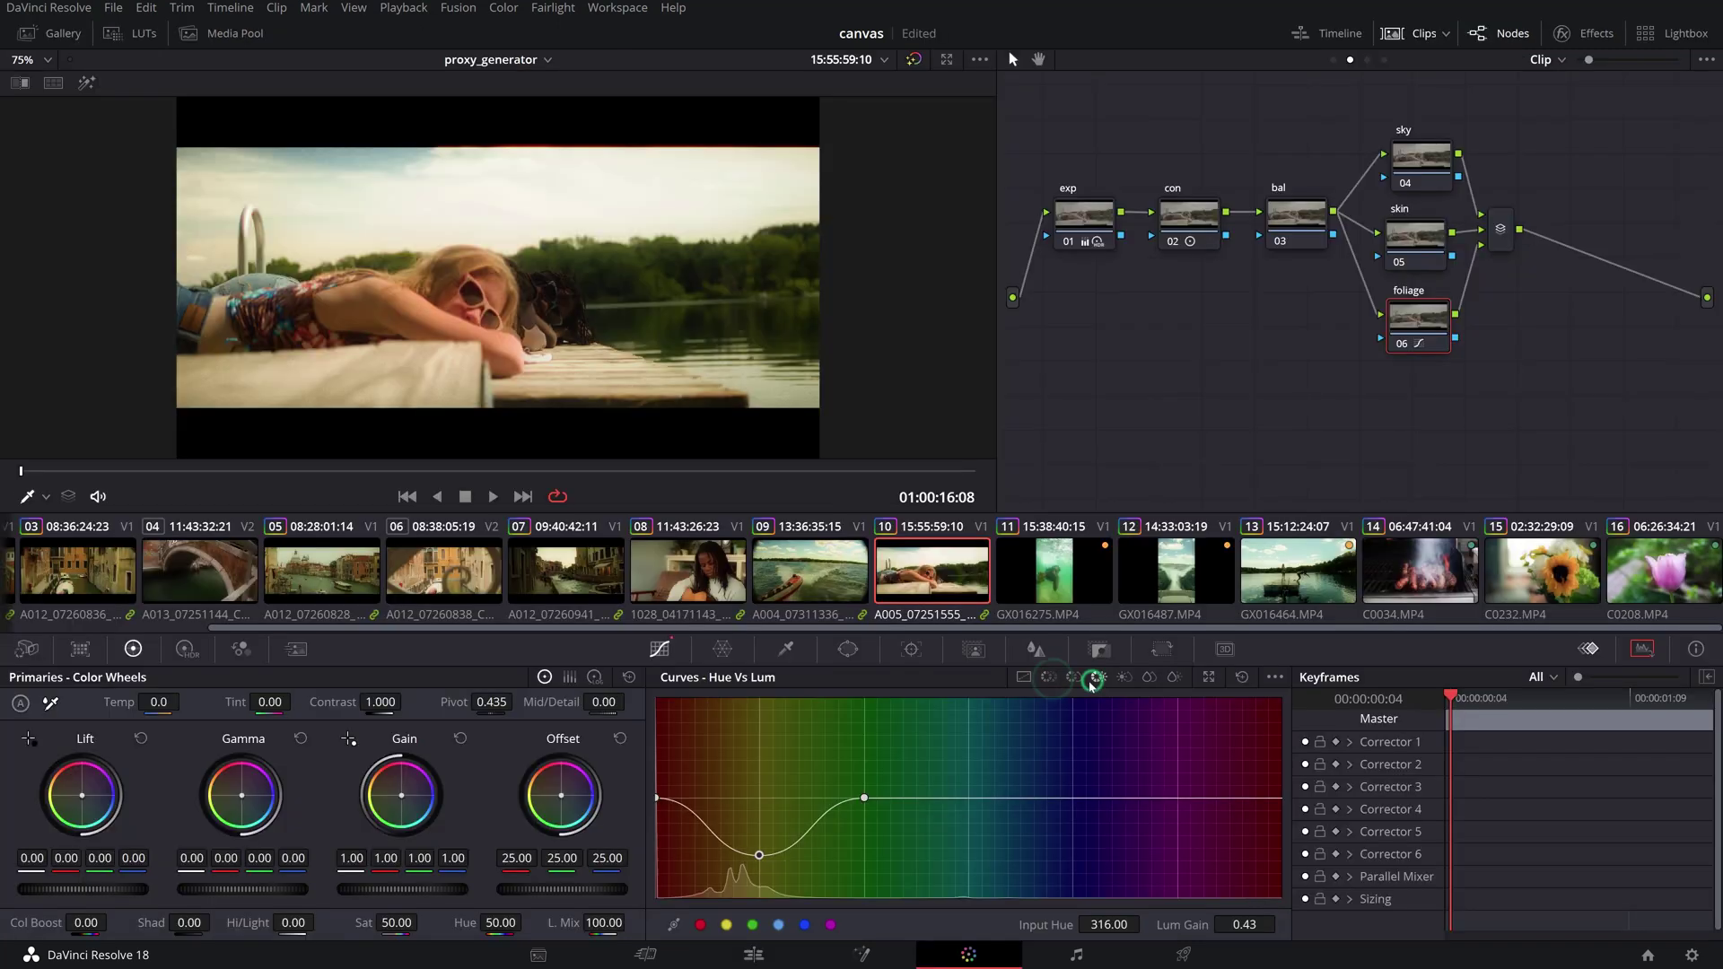
{"action": "left_click_drag", "start_coordinate": [763, 855], "coordinate": [755, 889]}
{"action": "left_click", "coordinate": [1415, 155]}
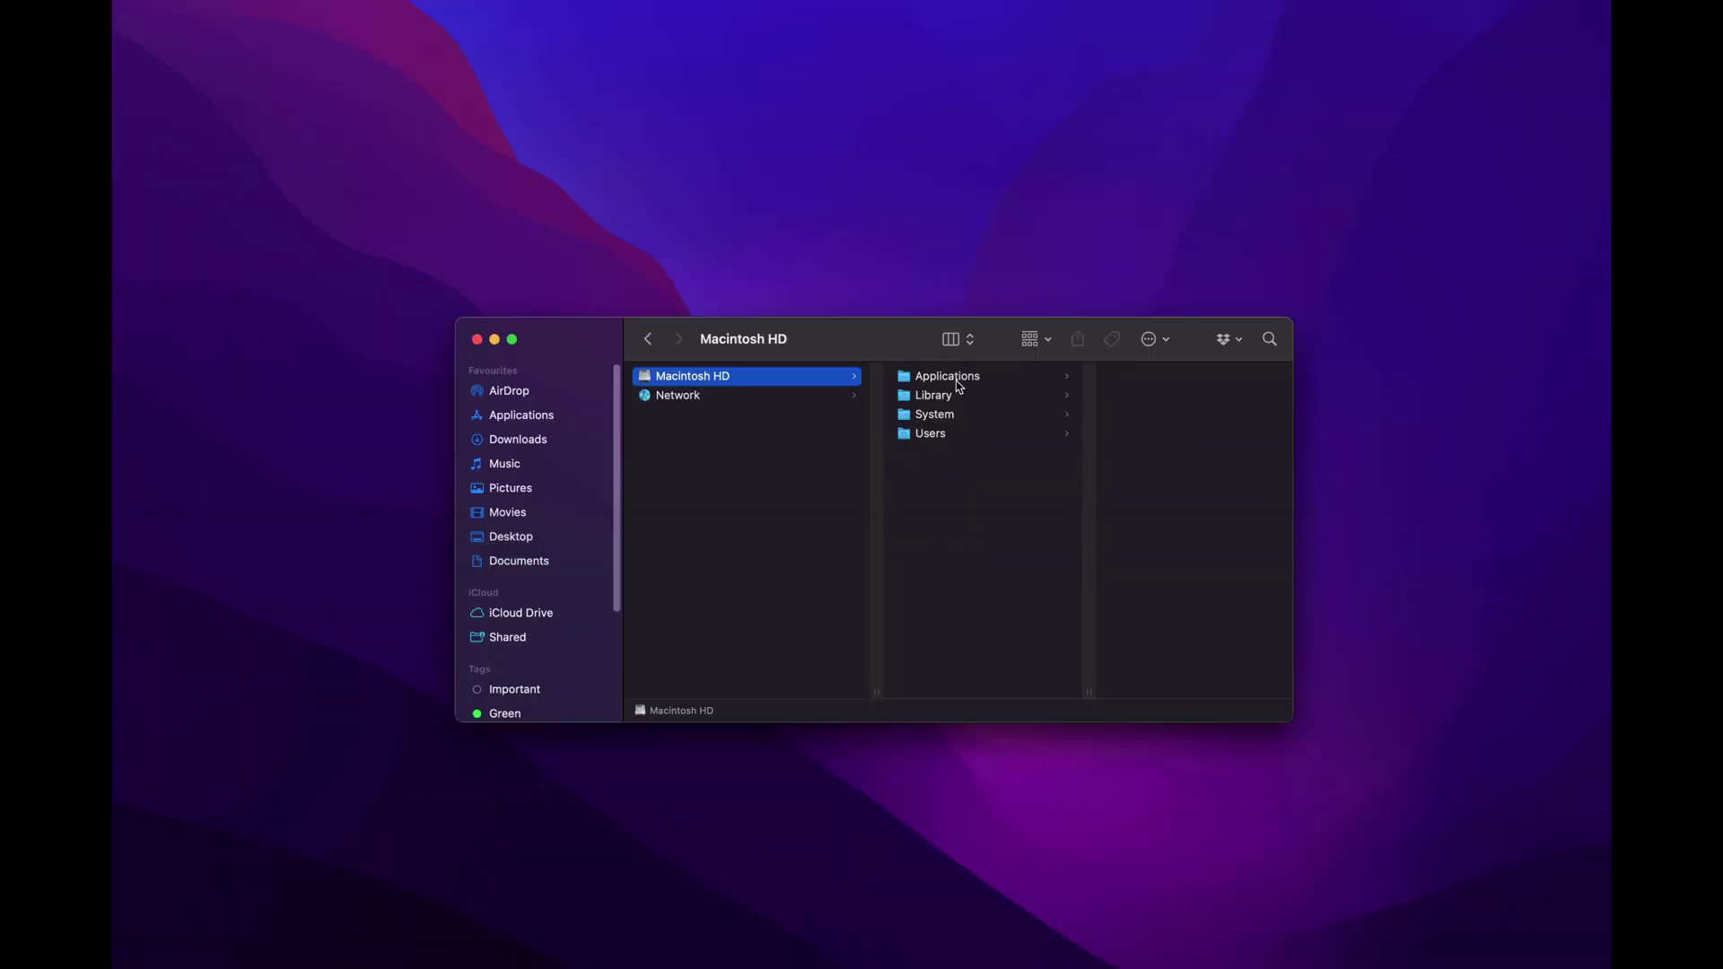
Step: Launch Blackmagic Proxy Generator Lite from Applications and open the Add Watch Folder dialog on the tests folder
{"action": "left_click", "coordinate": [956, 381]}
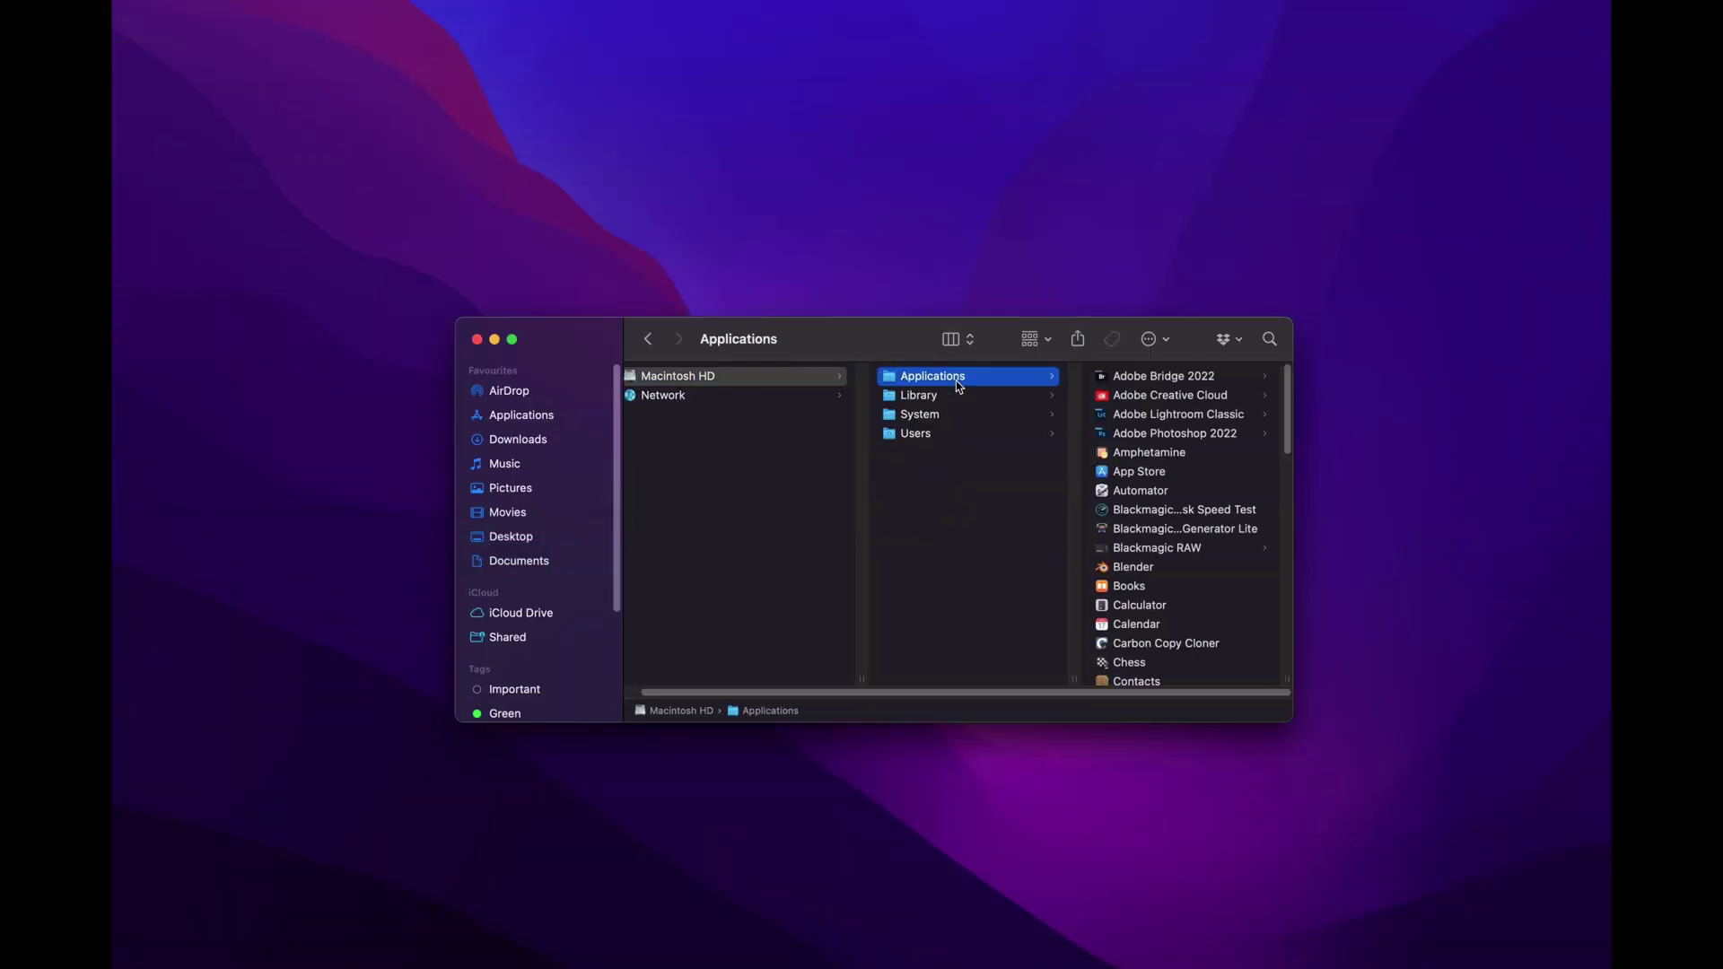
{"action": "left_click", "coordinate": [1163, 534]}
{"action": "double_click", "coordinate": [1162, 531]}
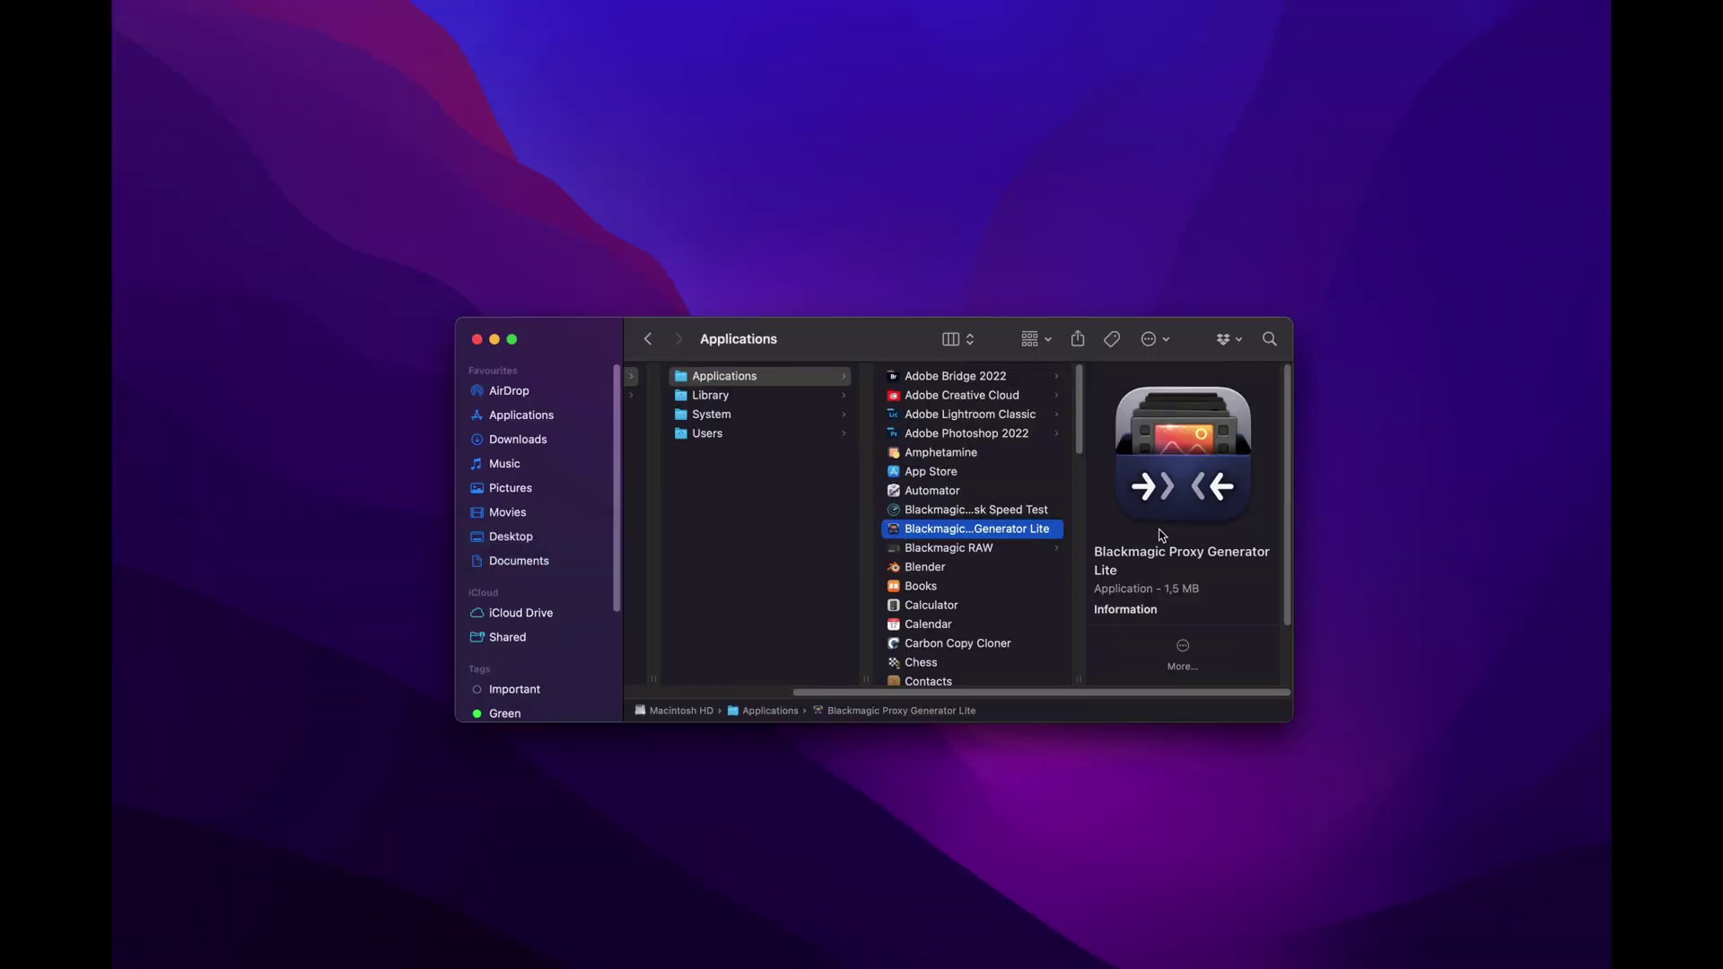
{"action": "left_click", "coordinate": [1158, 530]}
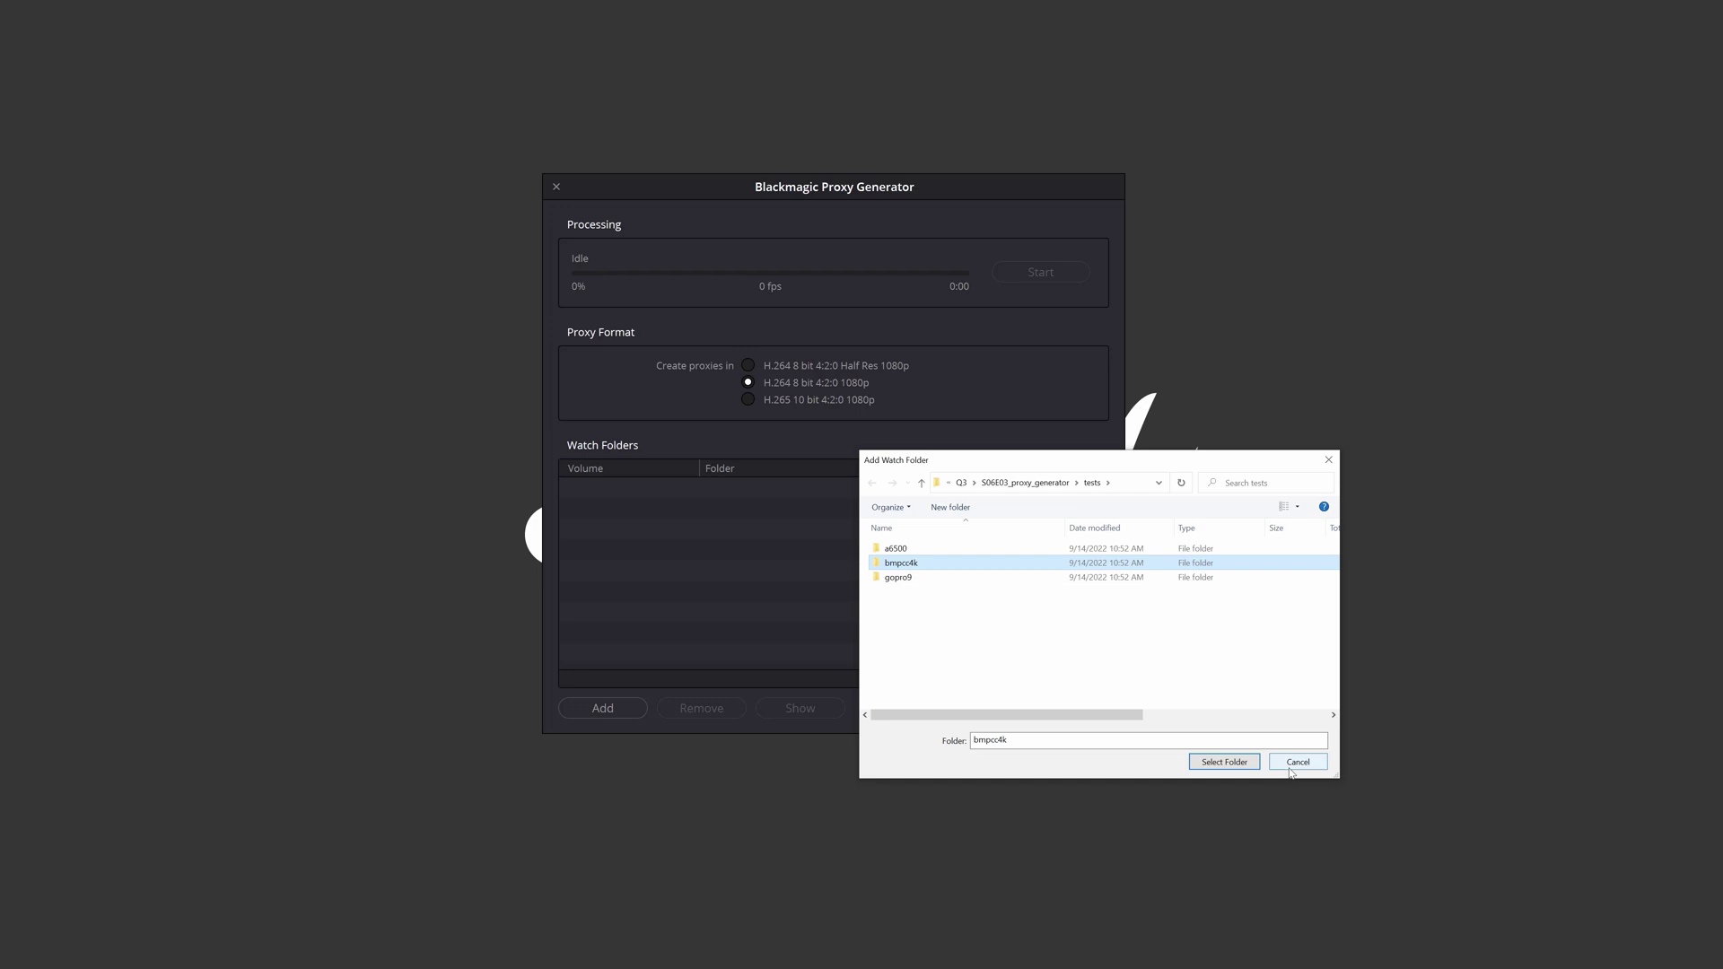
Step: Cancel the folder chooser, drag bmpcc4k, gopro9 and a6500 from Explorer into Watch Folders, and close Explorer
{"action": "left_click", "coordinate": [1298, 763]}
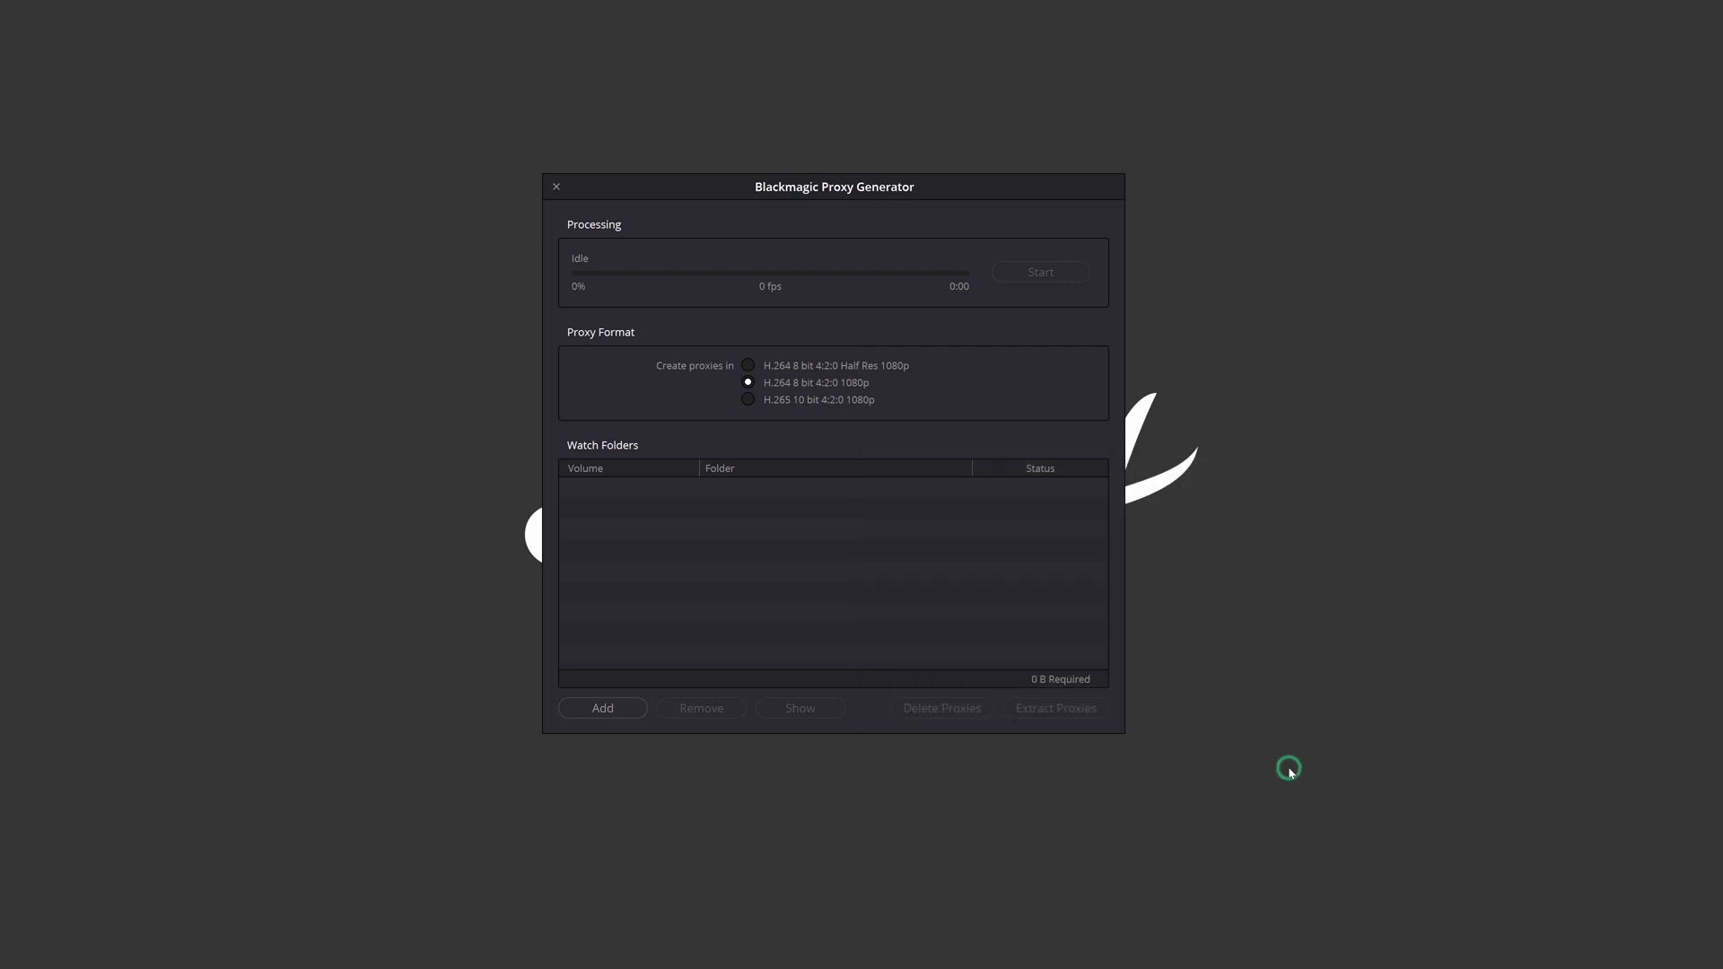
{"action": "left_click_drag", "start_coordinate": [1414, 541], "coordinate": [1249, 541]}
{"action": "left_click_drag", "start_coordinate": [1051, 685], "coordinate": [857, 612]}
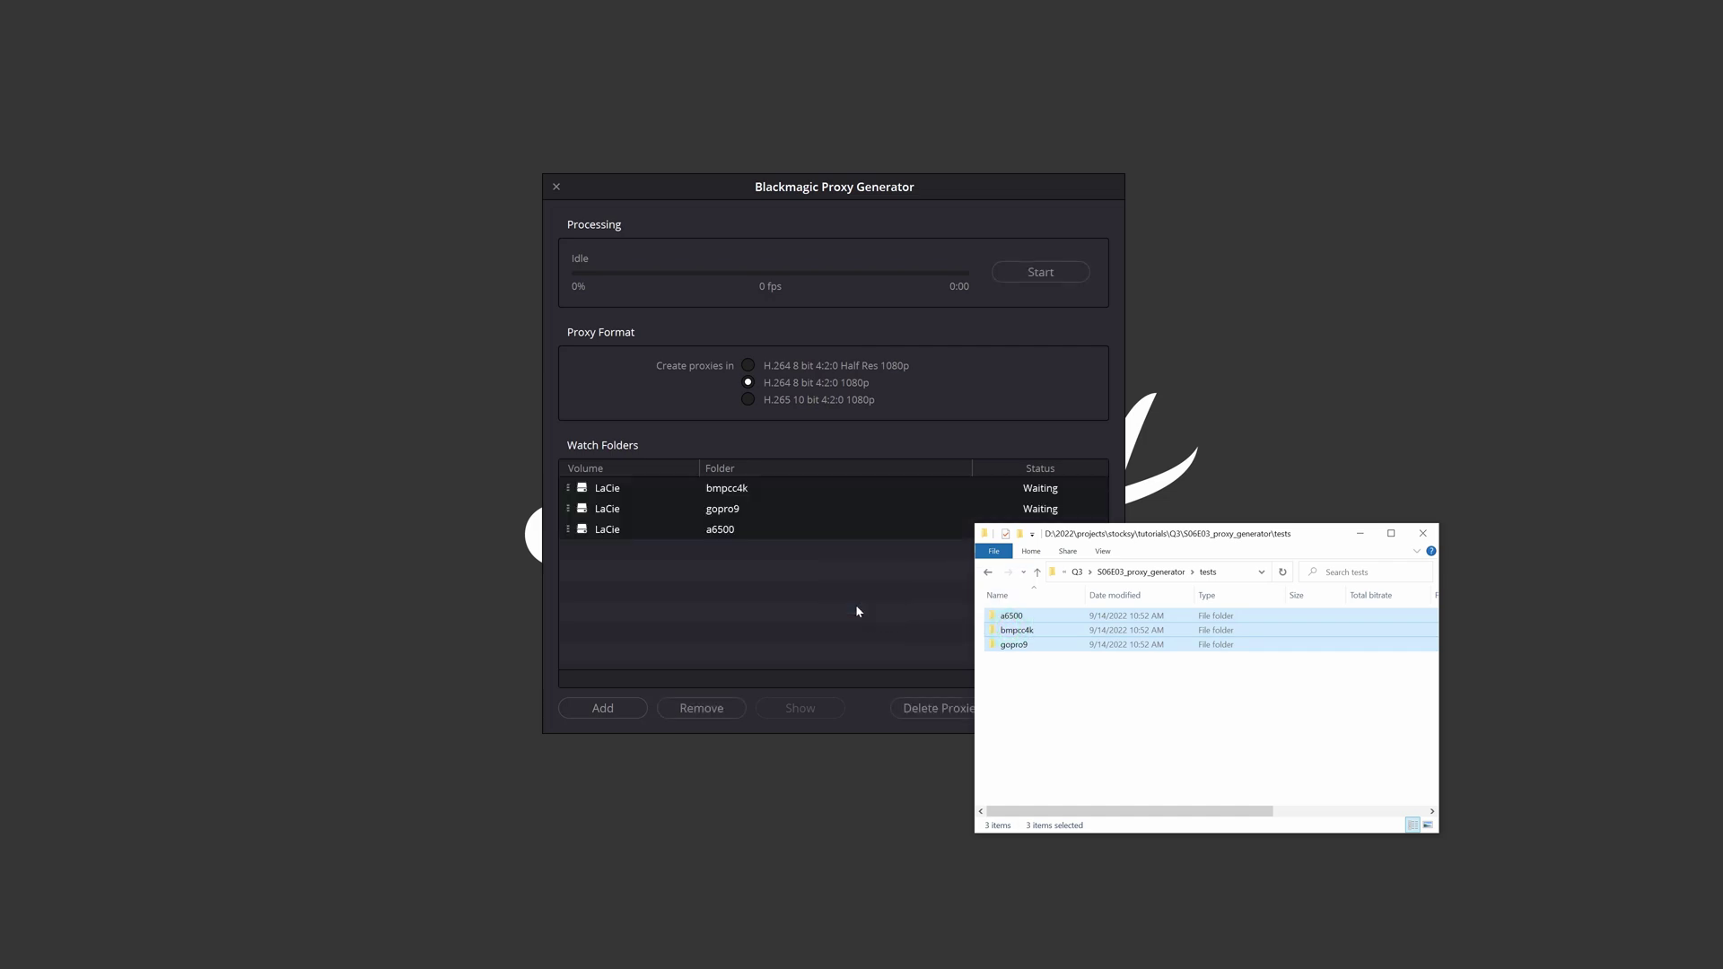
{"action": "left_click", "coordinate": [1424, 535]}
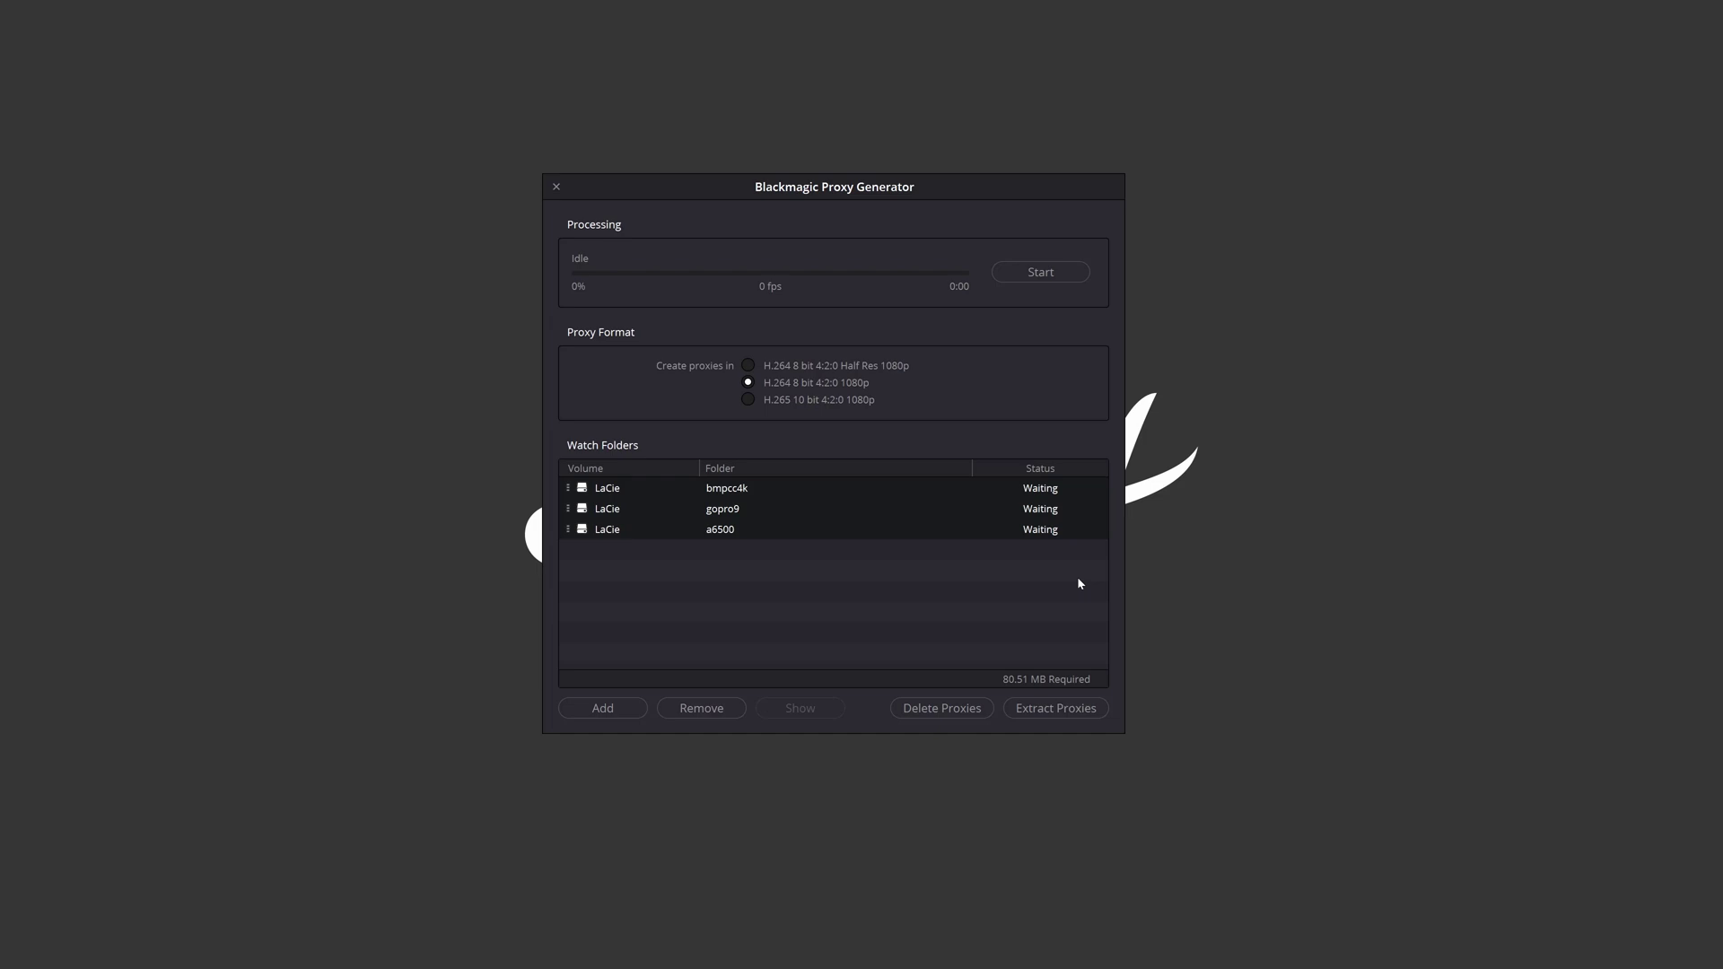
Step: Start processing the three watch folders and show the bmpcc4k folder in Explorer
{"action": "left_click", "coordinate": [1030, 274]}
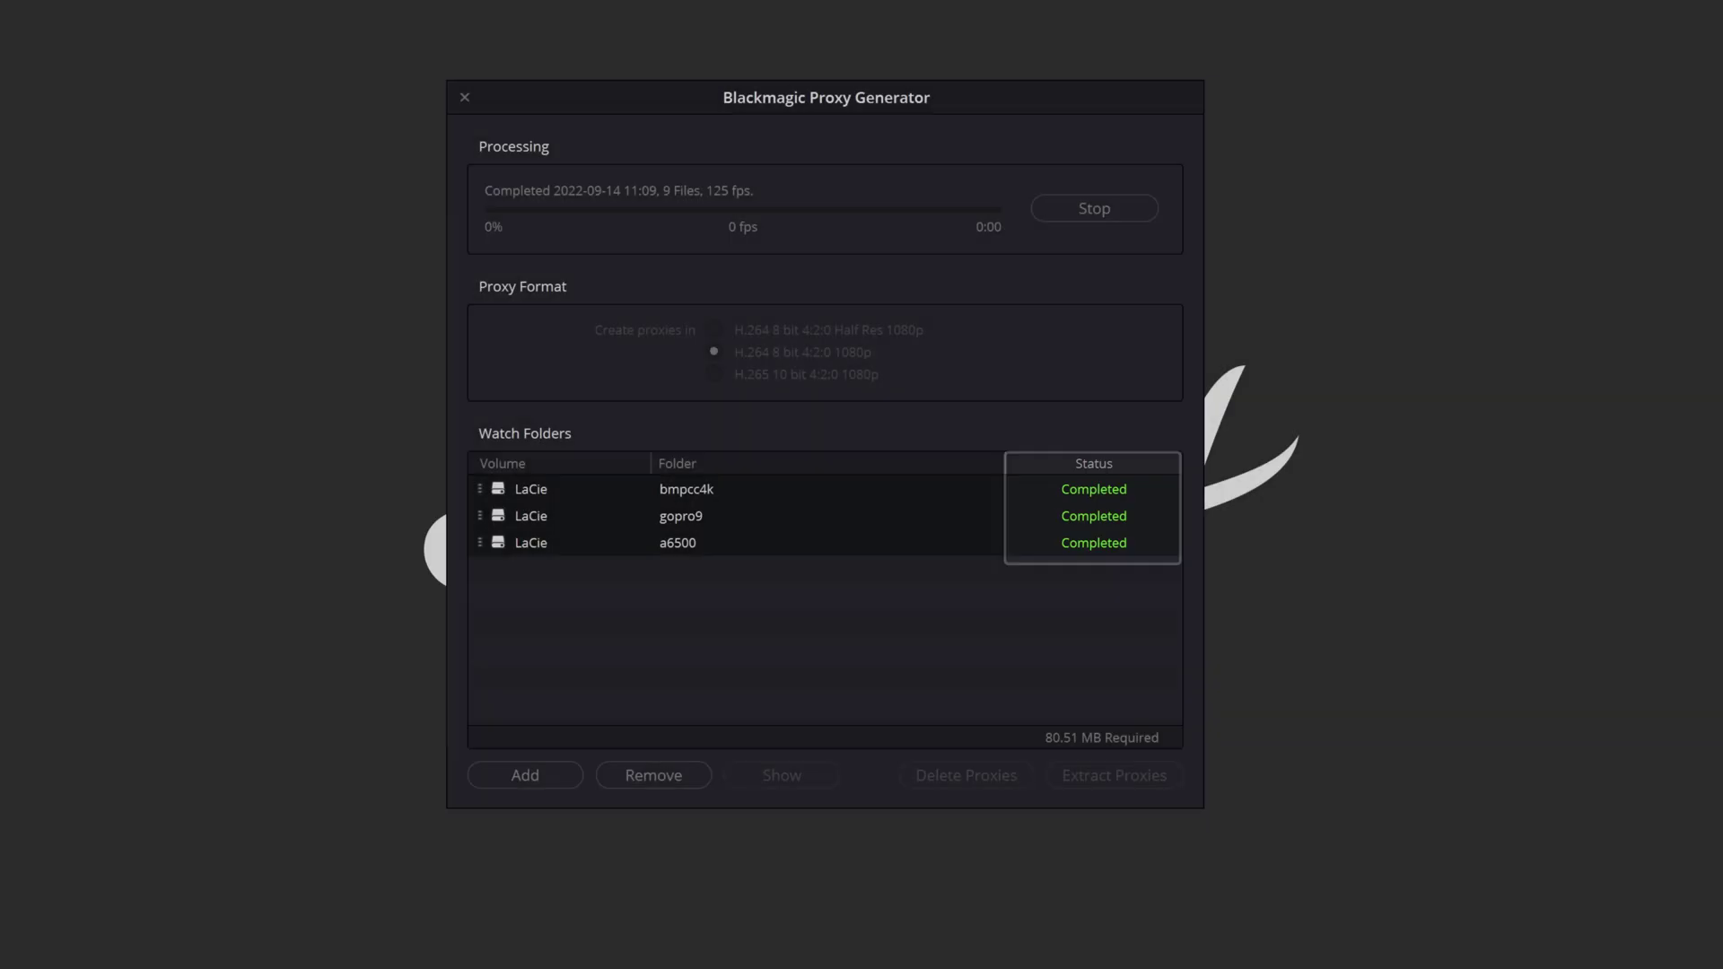
{"action": "left_click", "coordinate": [662, 490]}
{"action": "left_click", "coordinate": [799, 783]}
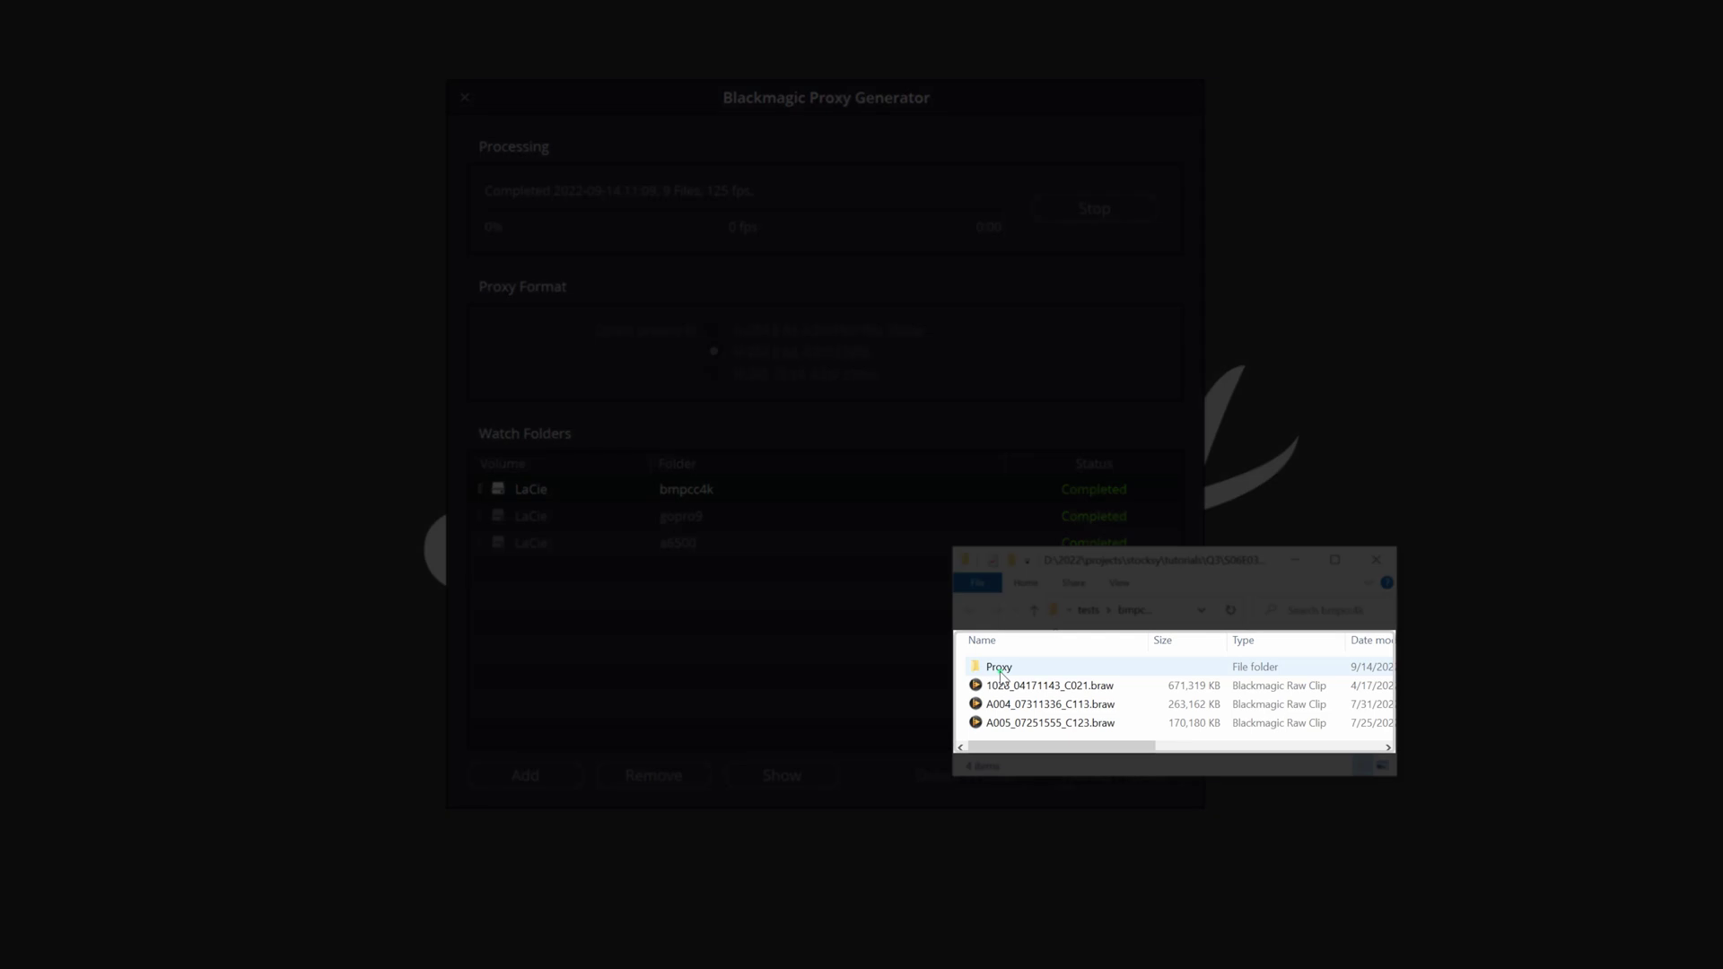
Step: Check bmpcc4k's Proxy folder, copy C0092.MP4 into a6500, and stop processing
{"action": "double_click", "coordinate": [1000, 669]}
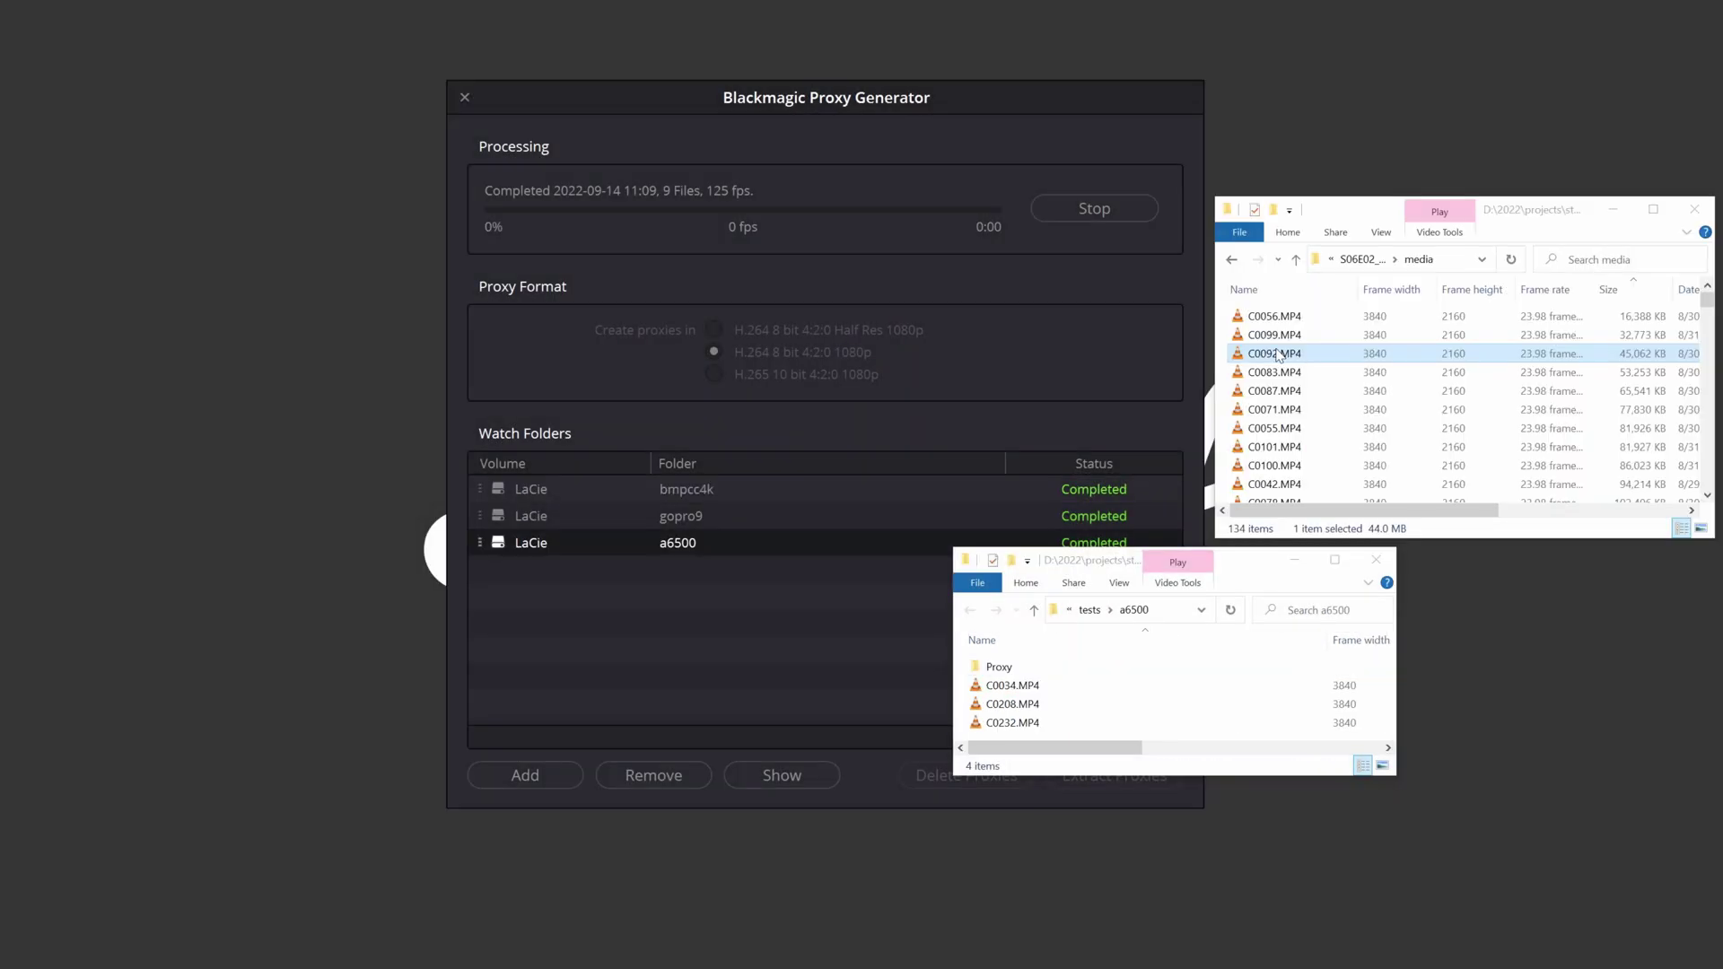
{"action": "left_click_drag", "start_coordinate": [1275, 358], "coordinate": [1222, 731]}
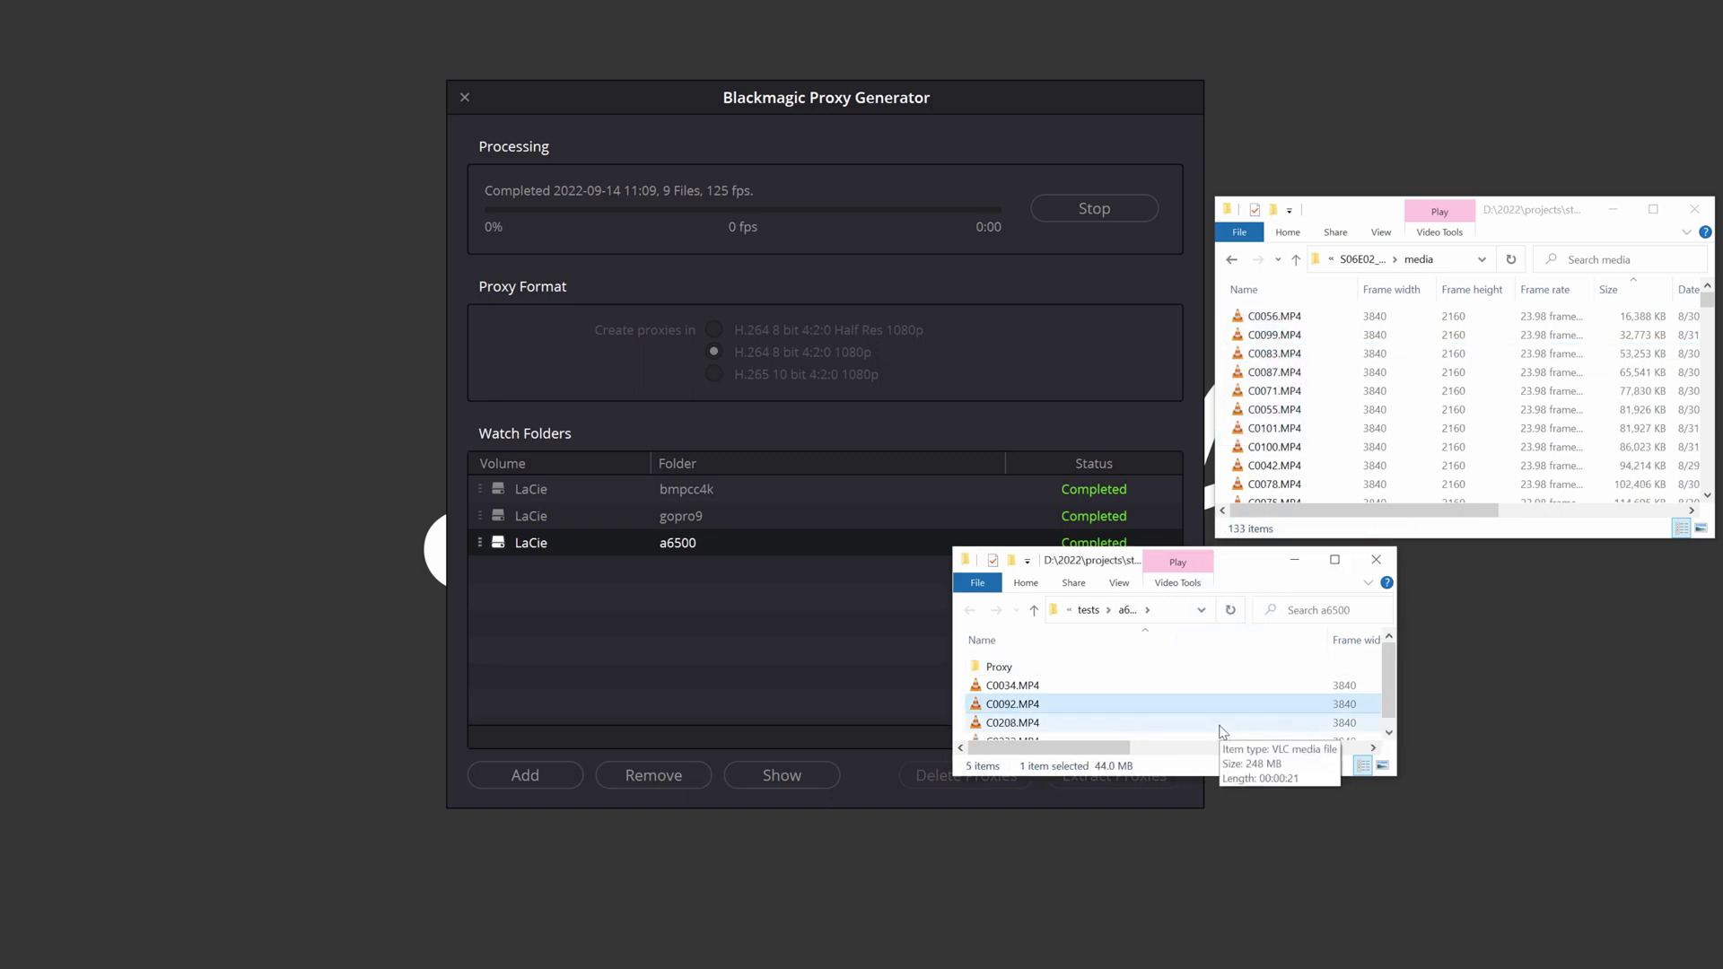
{"action": "left_click", "coordinate": [1082, 201]}
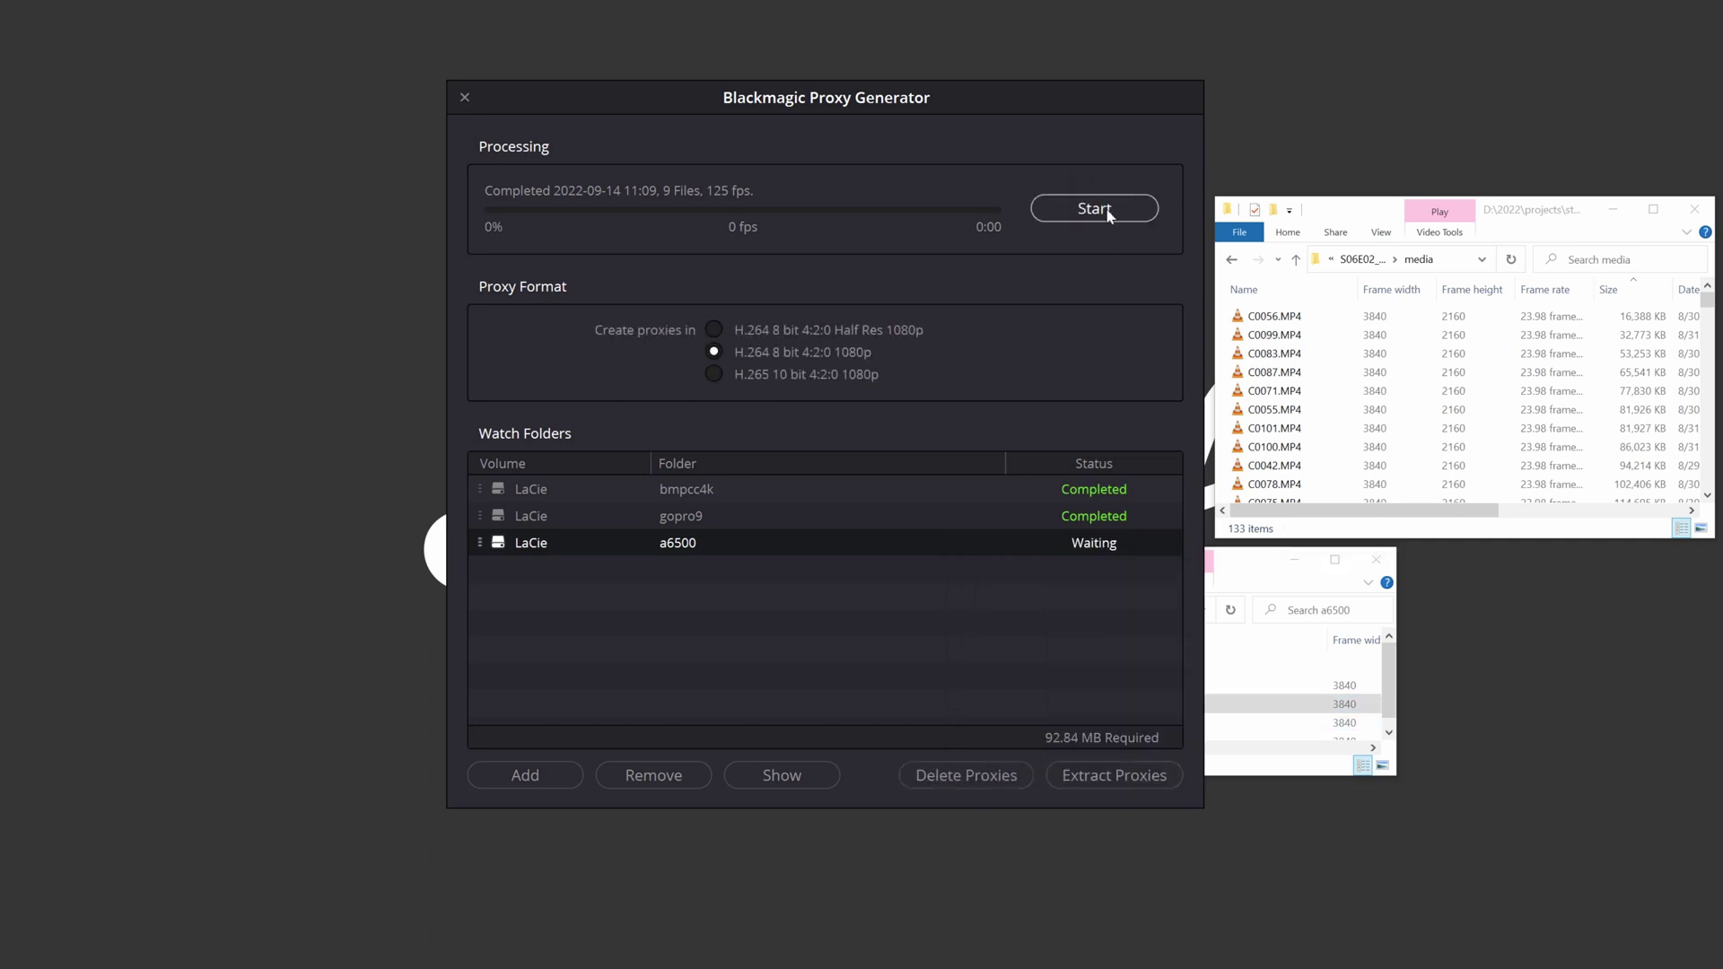
Step: Proxy the new a6500 clip, remove the gopro9 watch folder, and inspect gopro9's existing Proxy subfolder
{"action": "left_click", "coordinate": [1107, 213]}
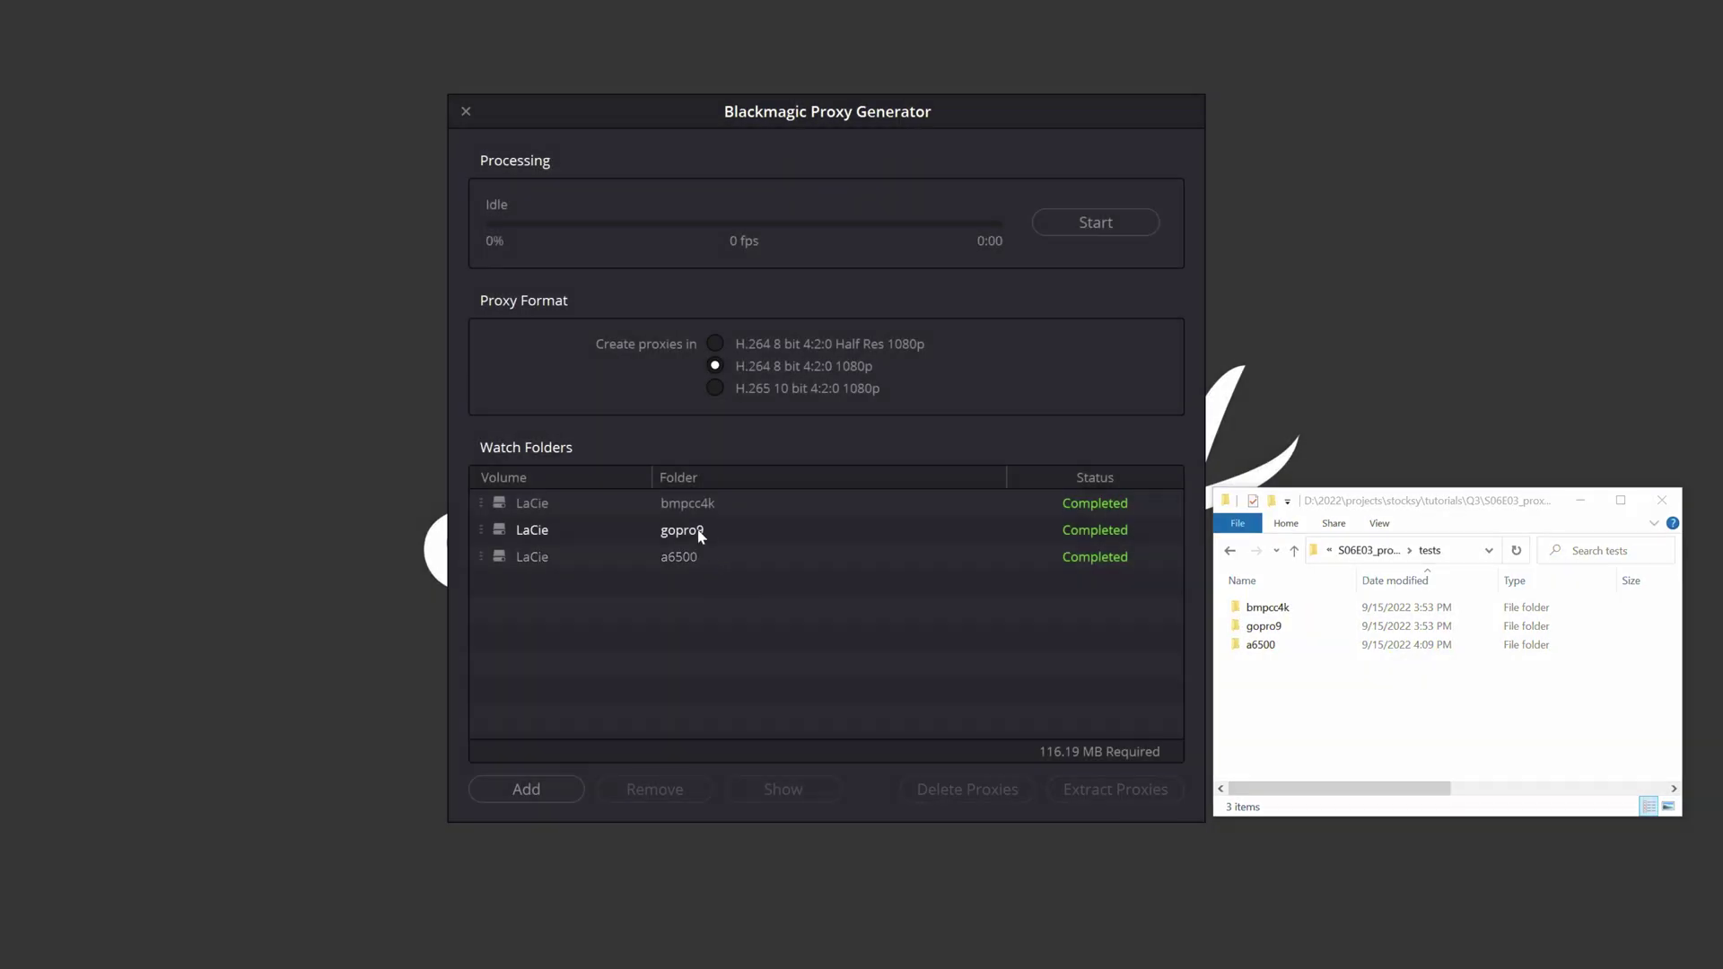
{"action": "left_click", "coordinate": [699, 532]}
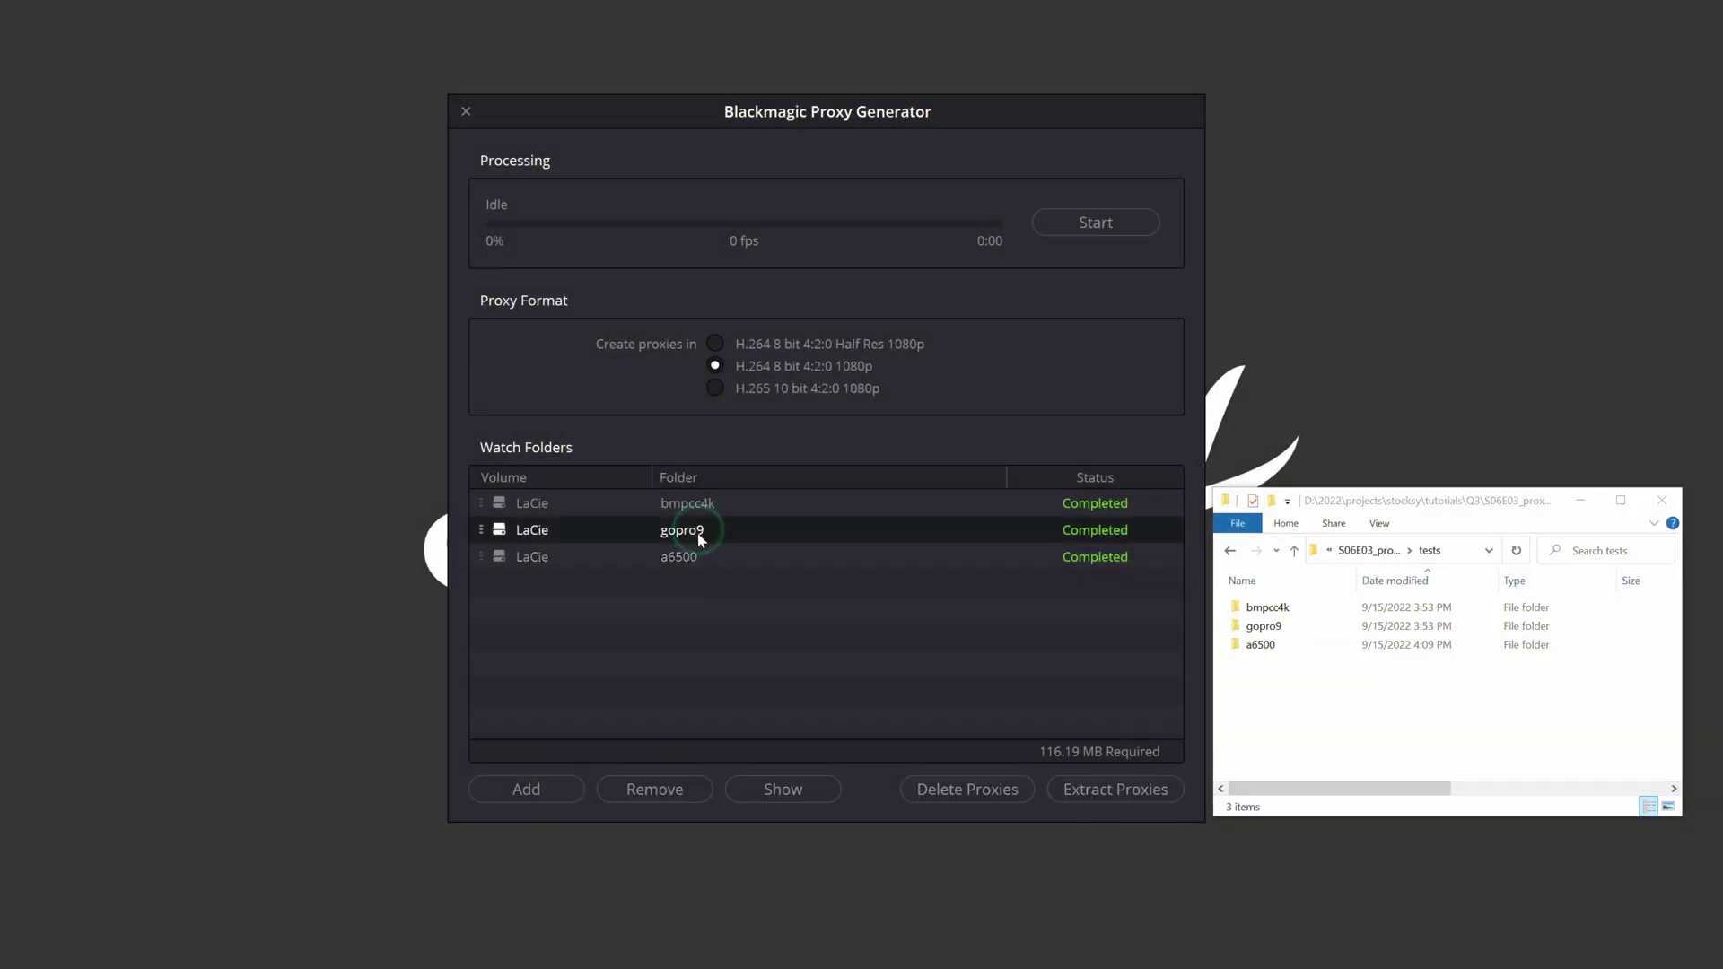
{"action": "left_click", "coordinate": [665, 794]}
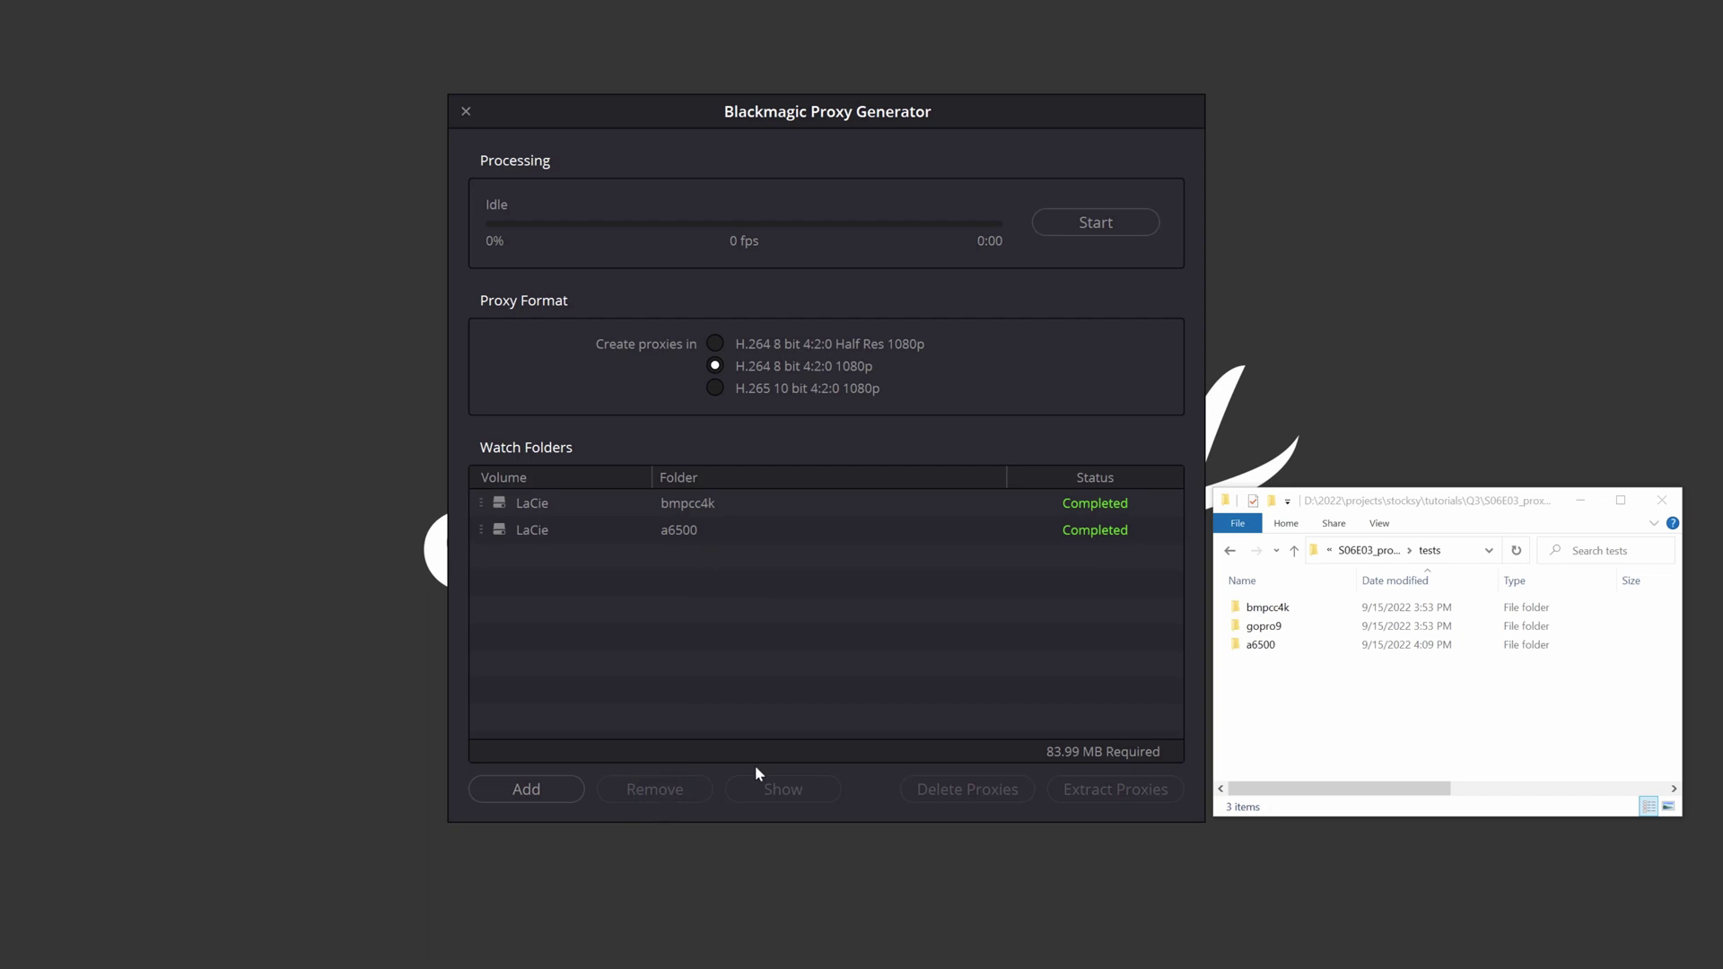
{"action": "double_click", "coordinate": [1271, 629]}
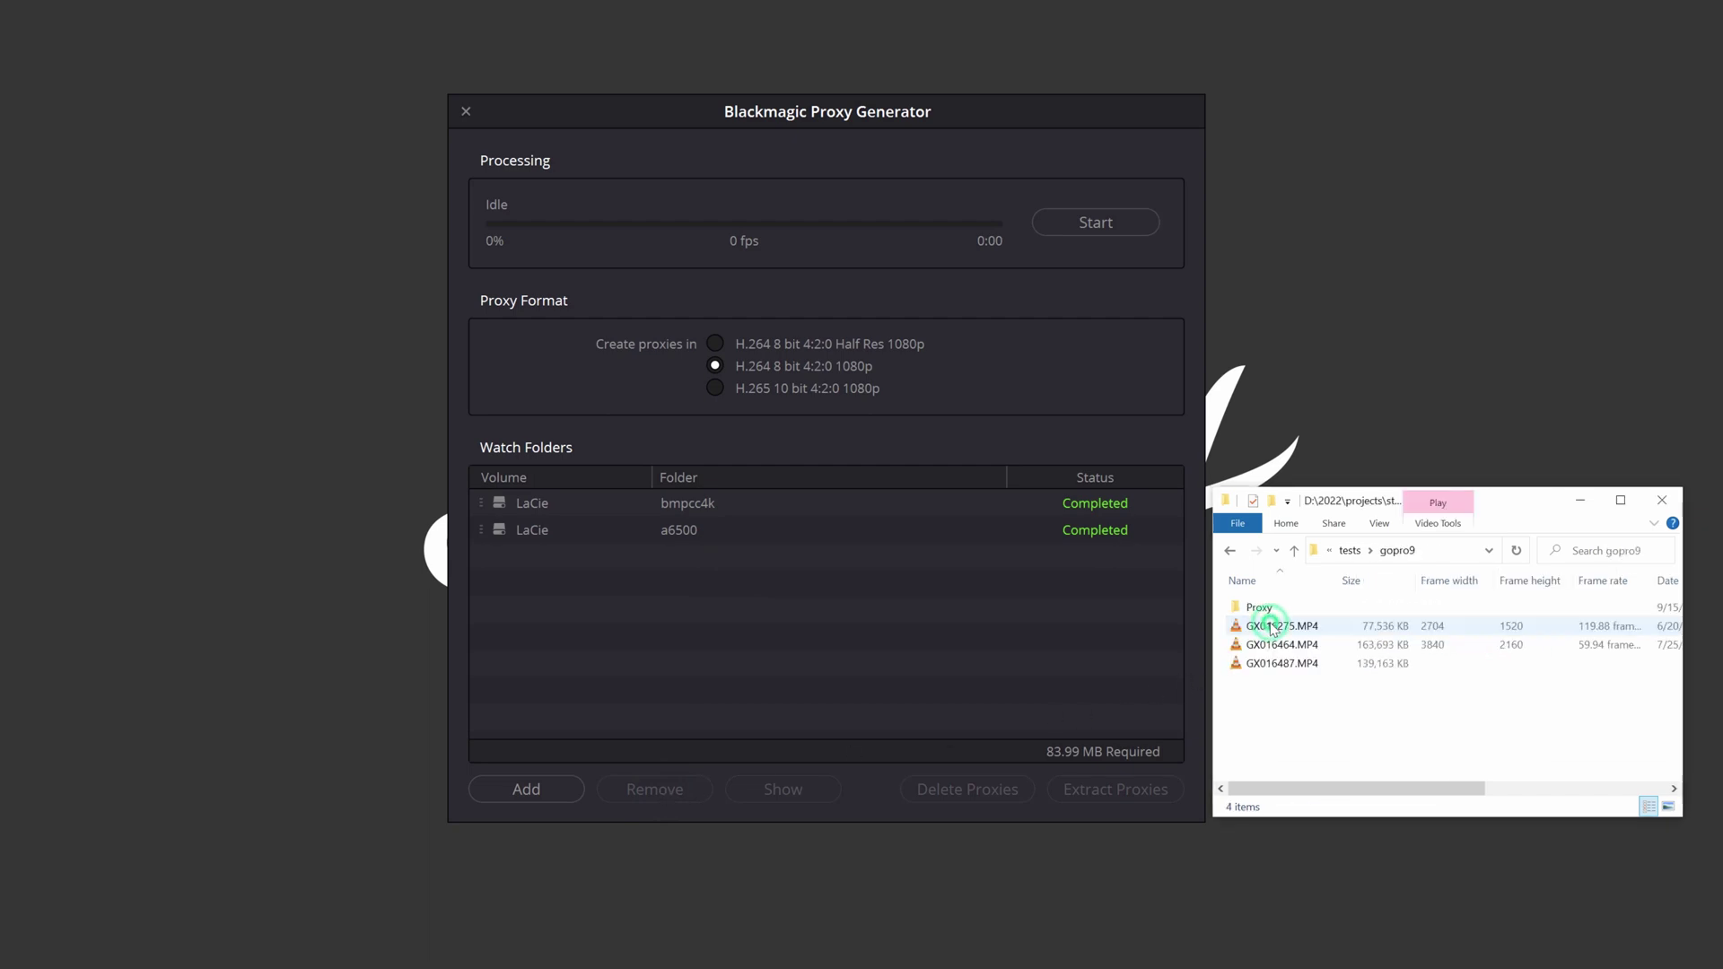
{"action": "double_click", "coordinate": [1264, 608]}
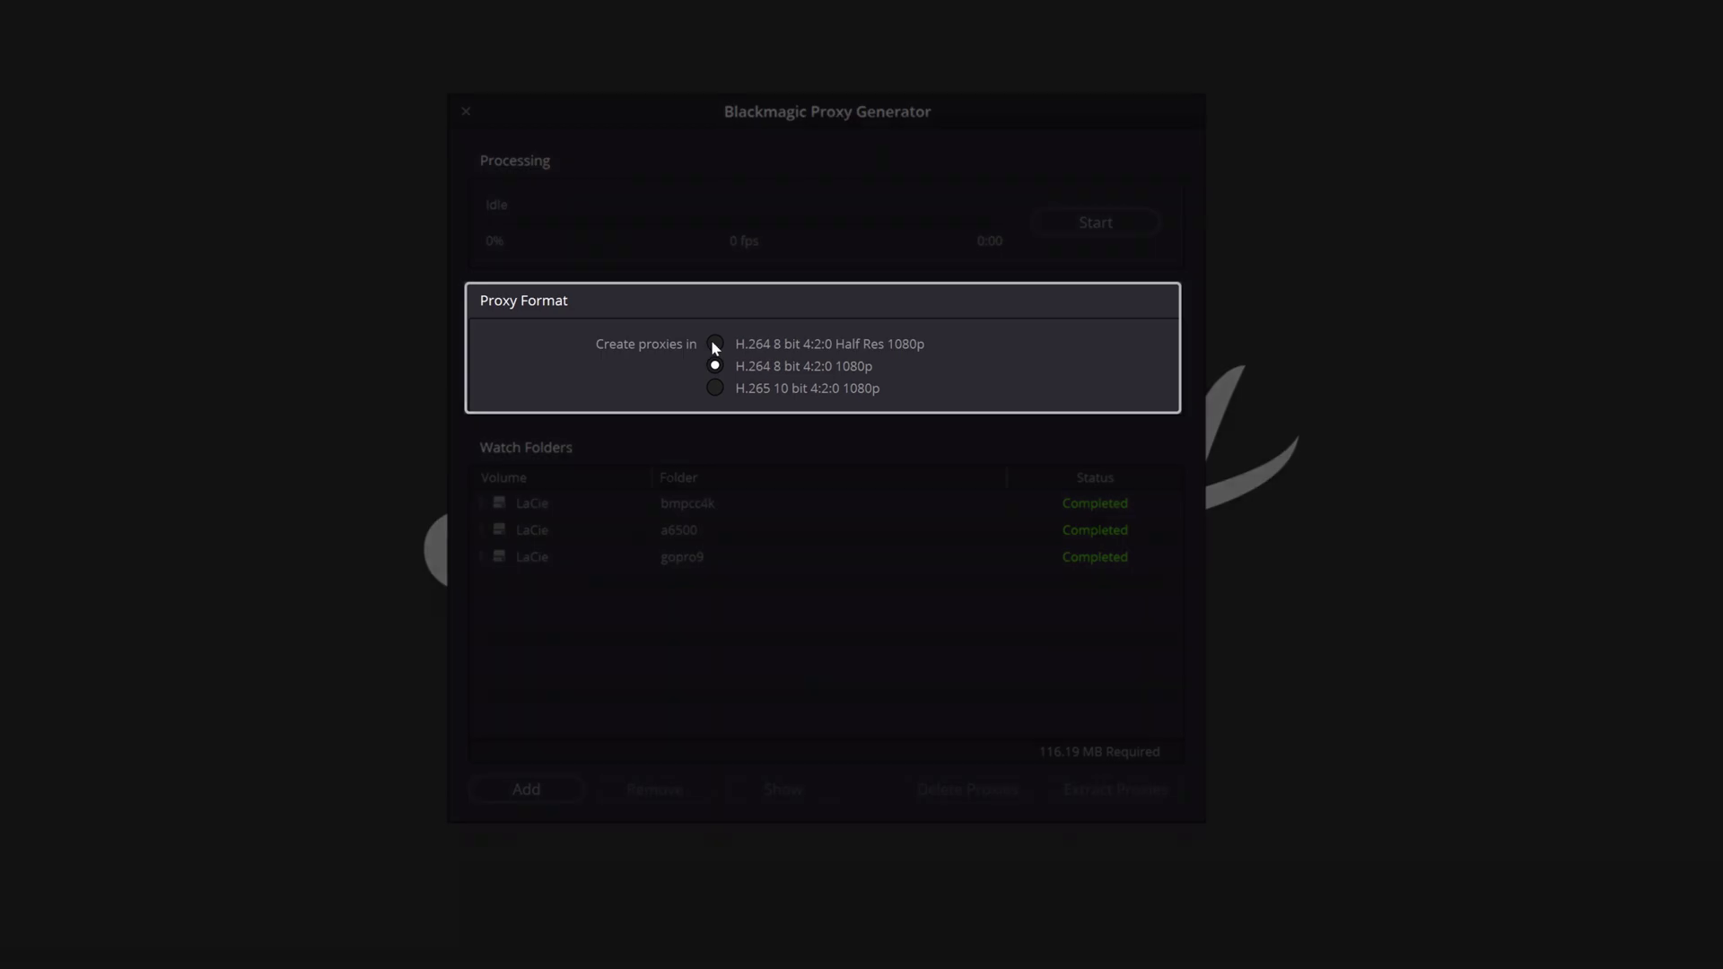
Step: Compare the H.264 and H.265 proxy formats, settle on H.264 8 bit 4:2:0 1080p, and start generating
{"action": "left_click", "coordinate": [749, 376]}
{"action": "left_click", "coordinate": [715, 366]}
{"action": "left_click", "coordinate": [715, 388]}
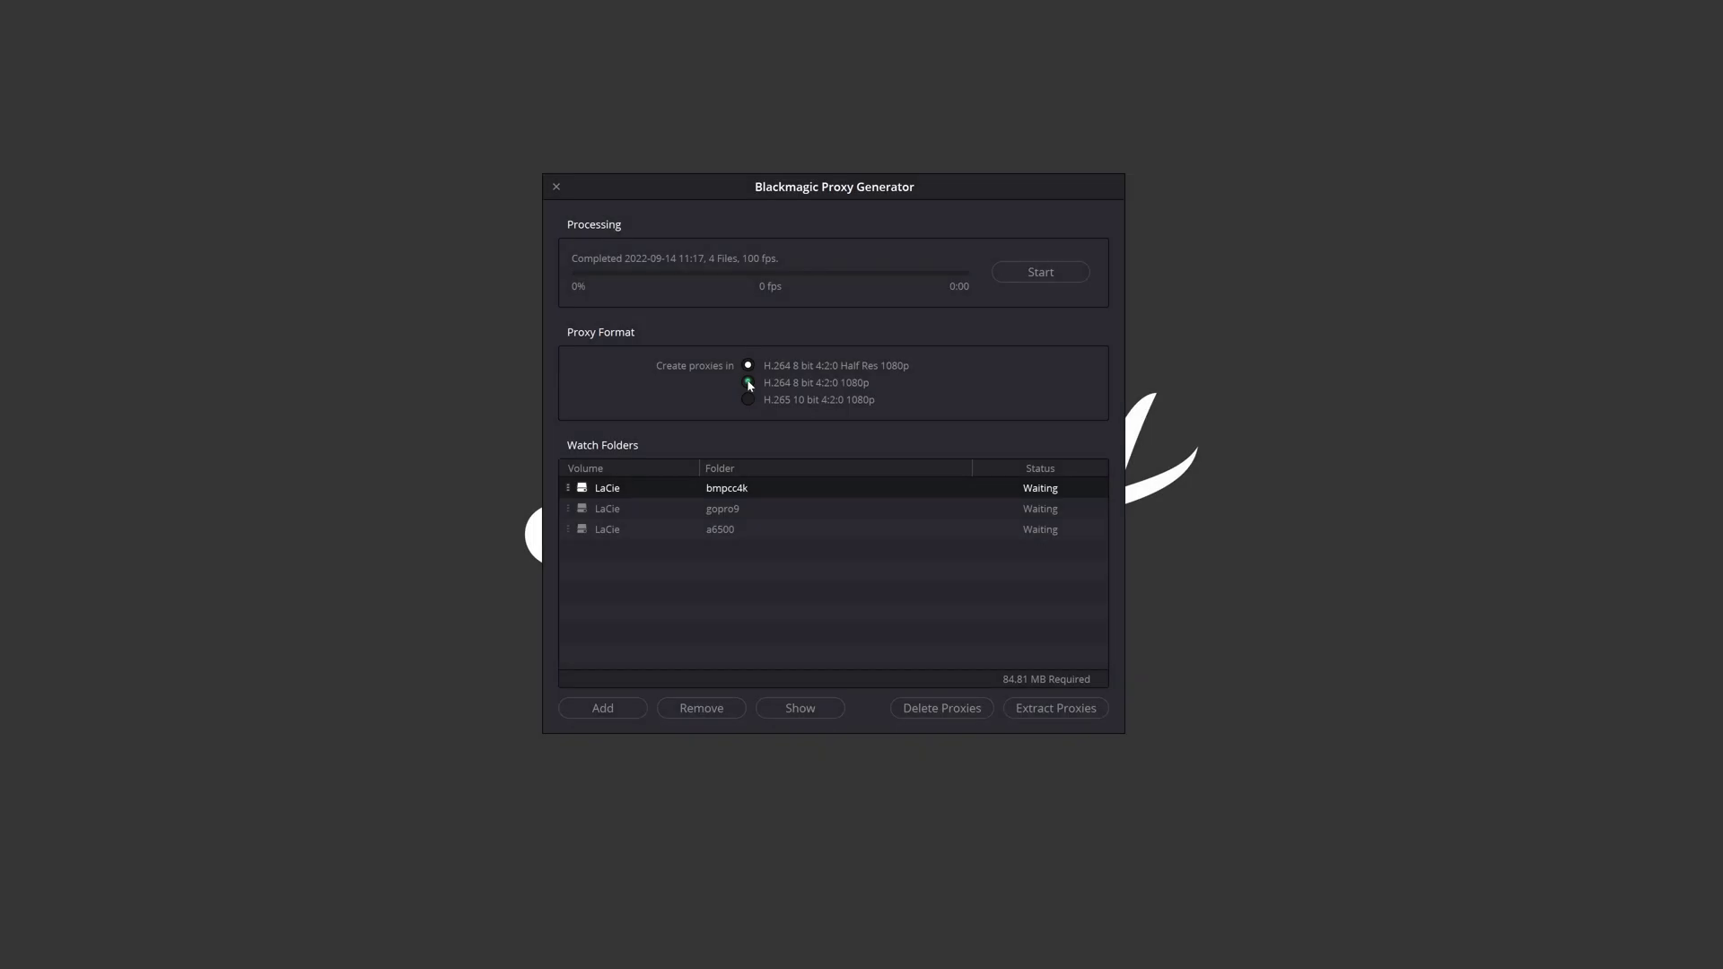
{"action": "left_click", "coordinate": [749, 383]}
{"action": "left_click", "coordinate": [1030, 279]}
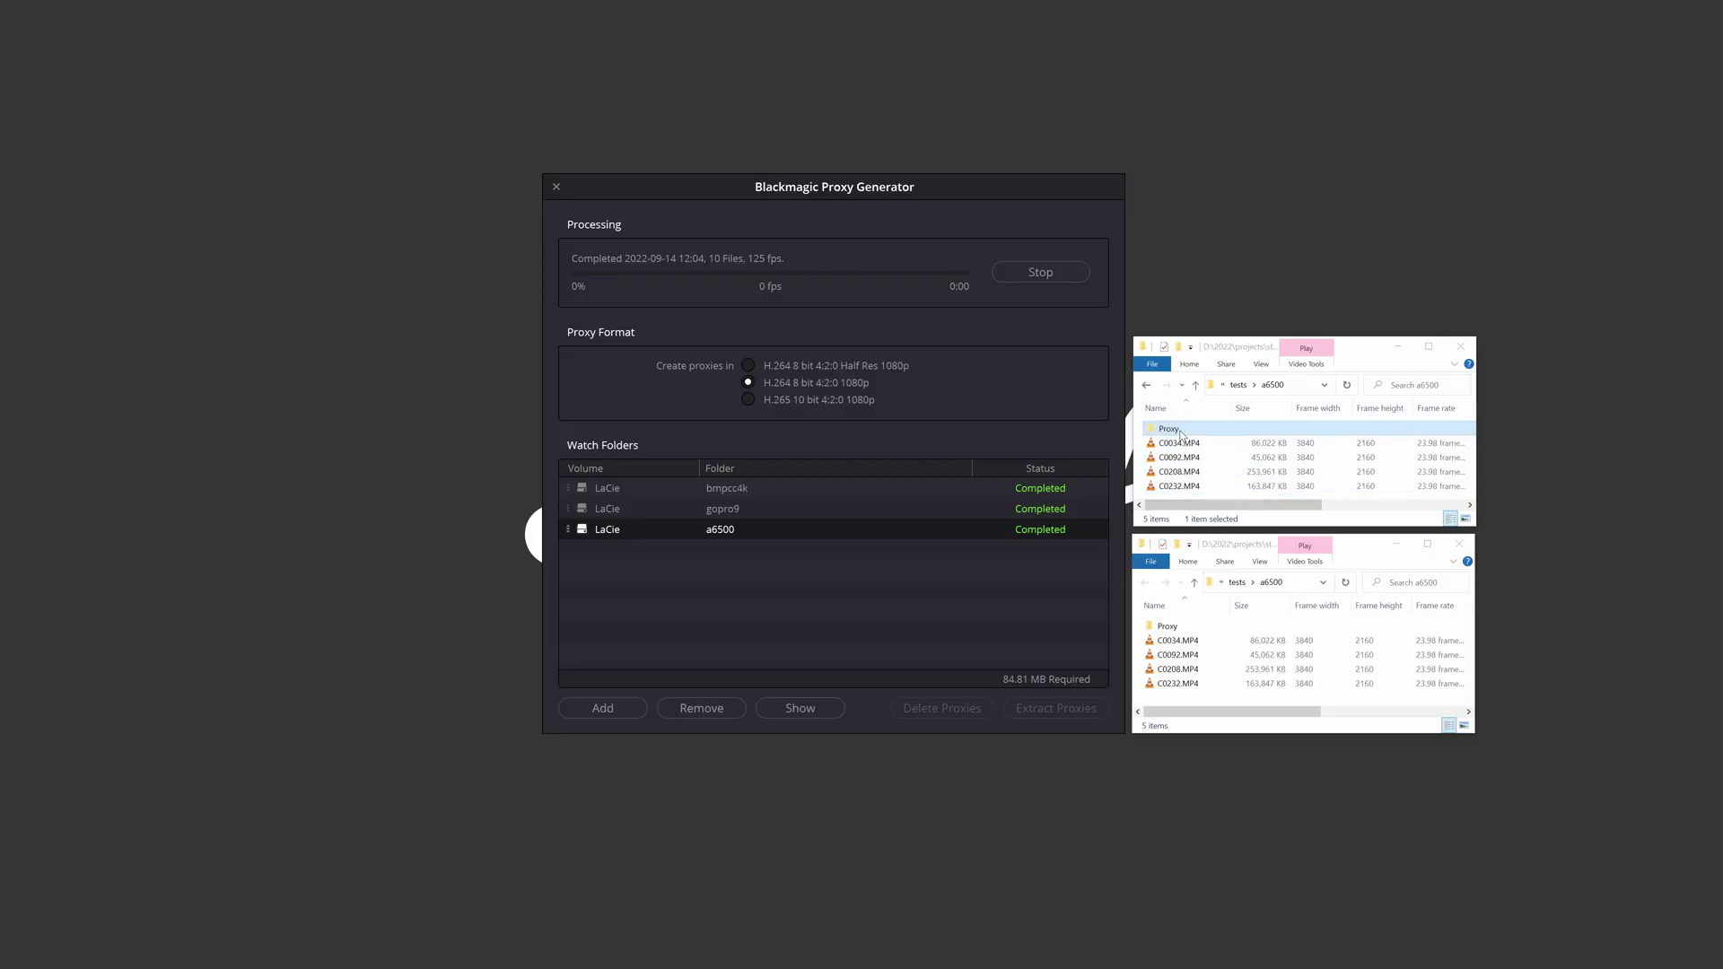
Step: Check the C0034.mov proxy's 1920x1080 frame size against the 3840x2160 original in a6500's Proxy folder
{"action": "left_click", "coordinate": [1182, 431]}
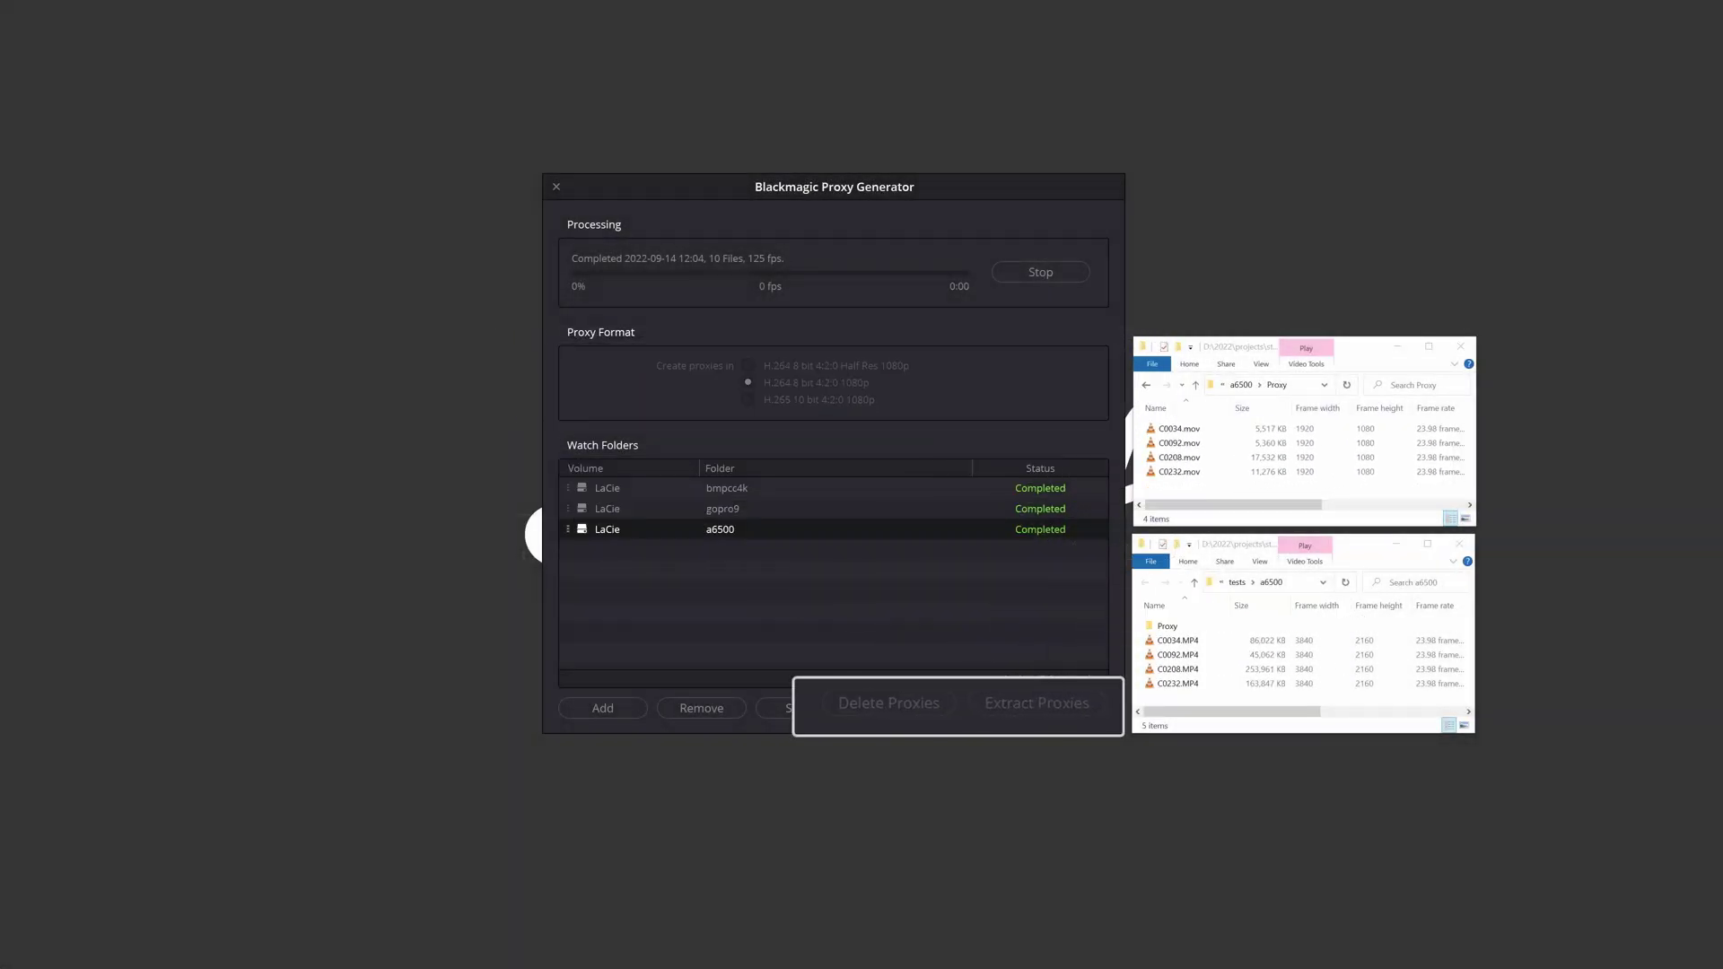
Step: Stop processing, delete the a6500 proxies, and select the bmpcc4k watch folder
{"action": "left_click", "coordinate": [1041, 274]}
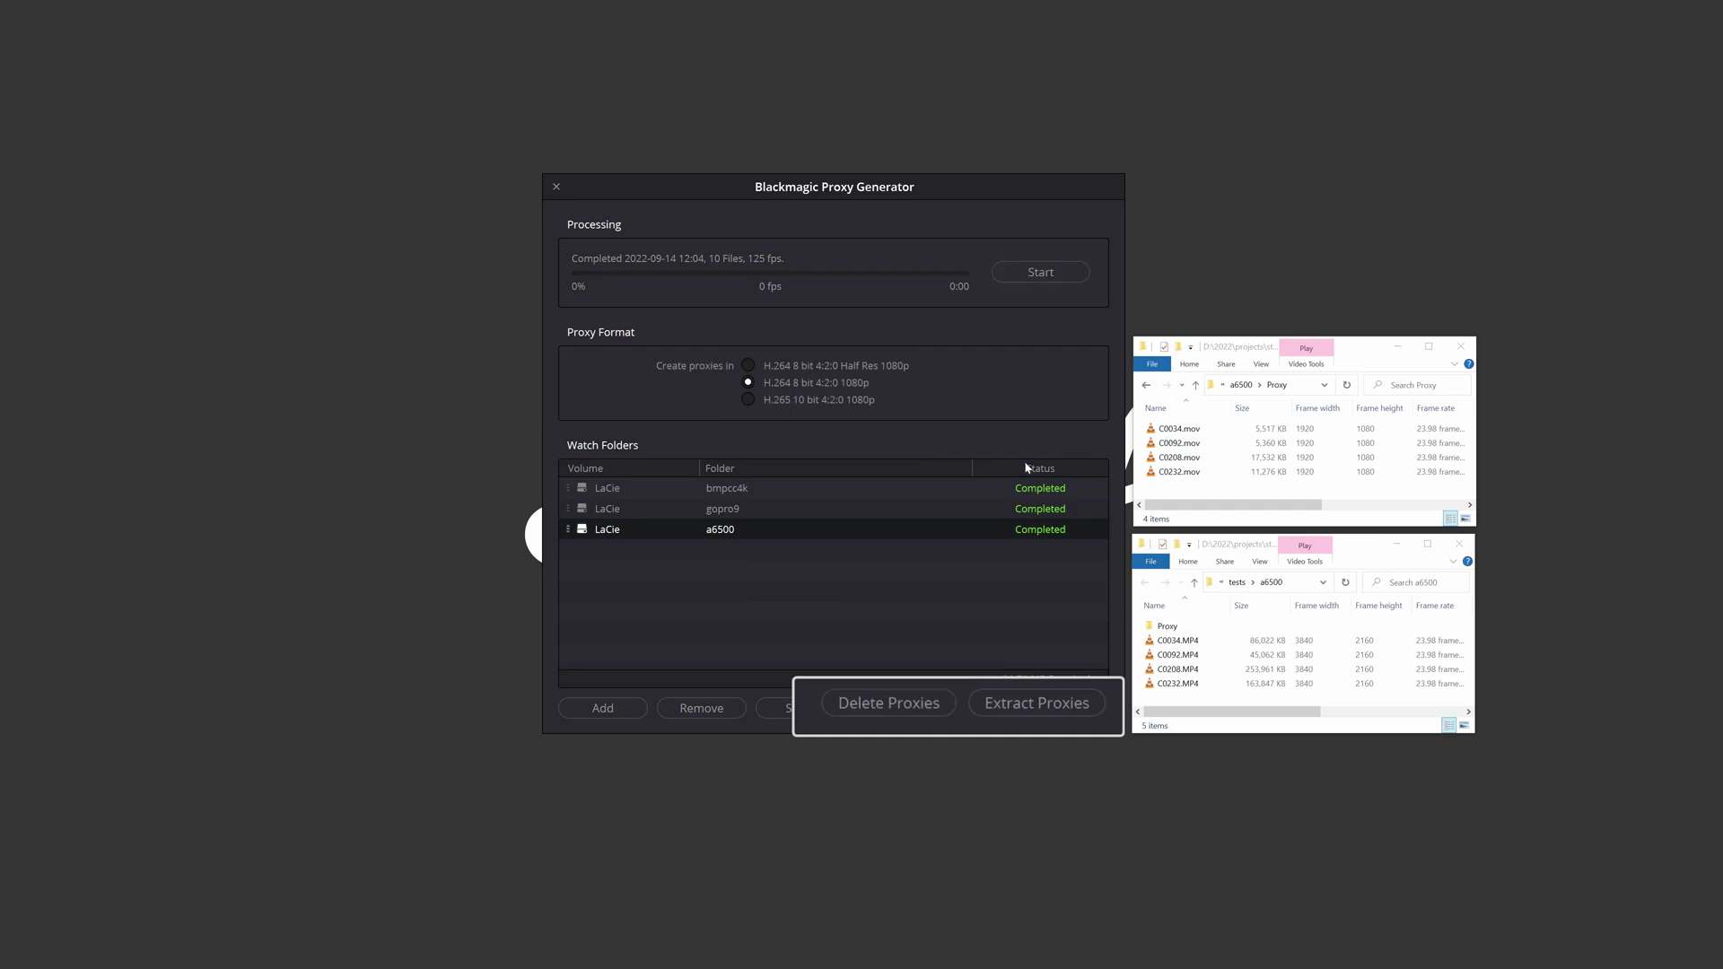
{"action": "left_click", "coordinate": [905, 713]}
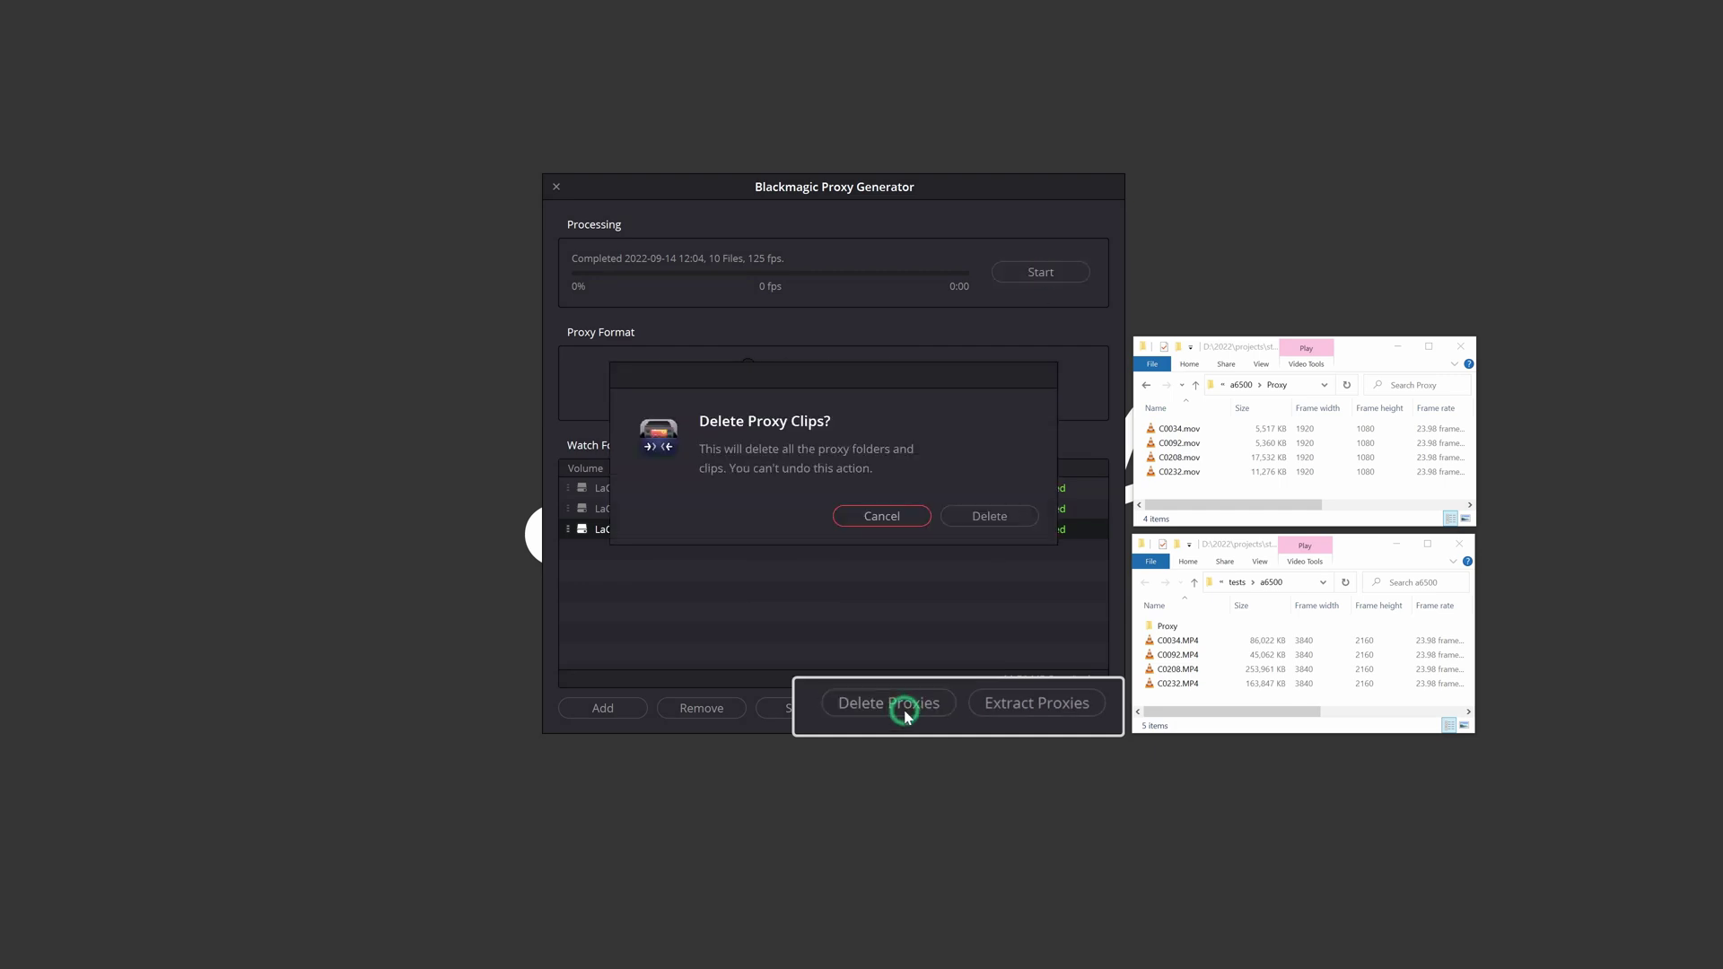
{"action": "left_click", "coordinate": [978, 517]}
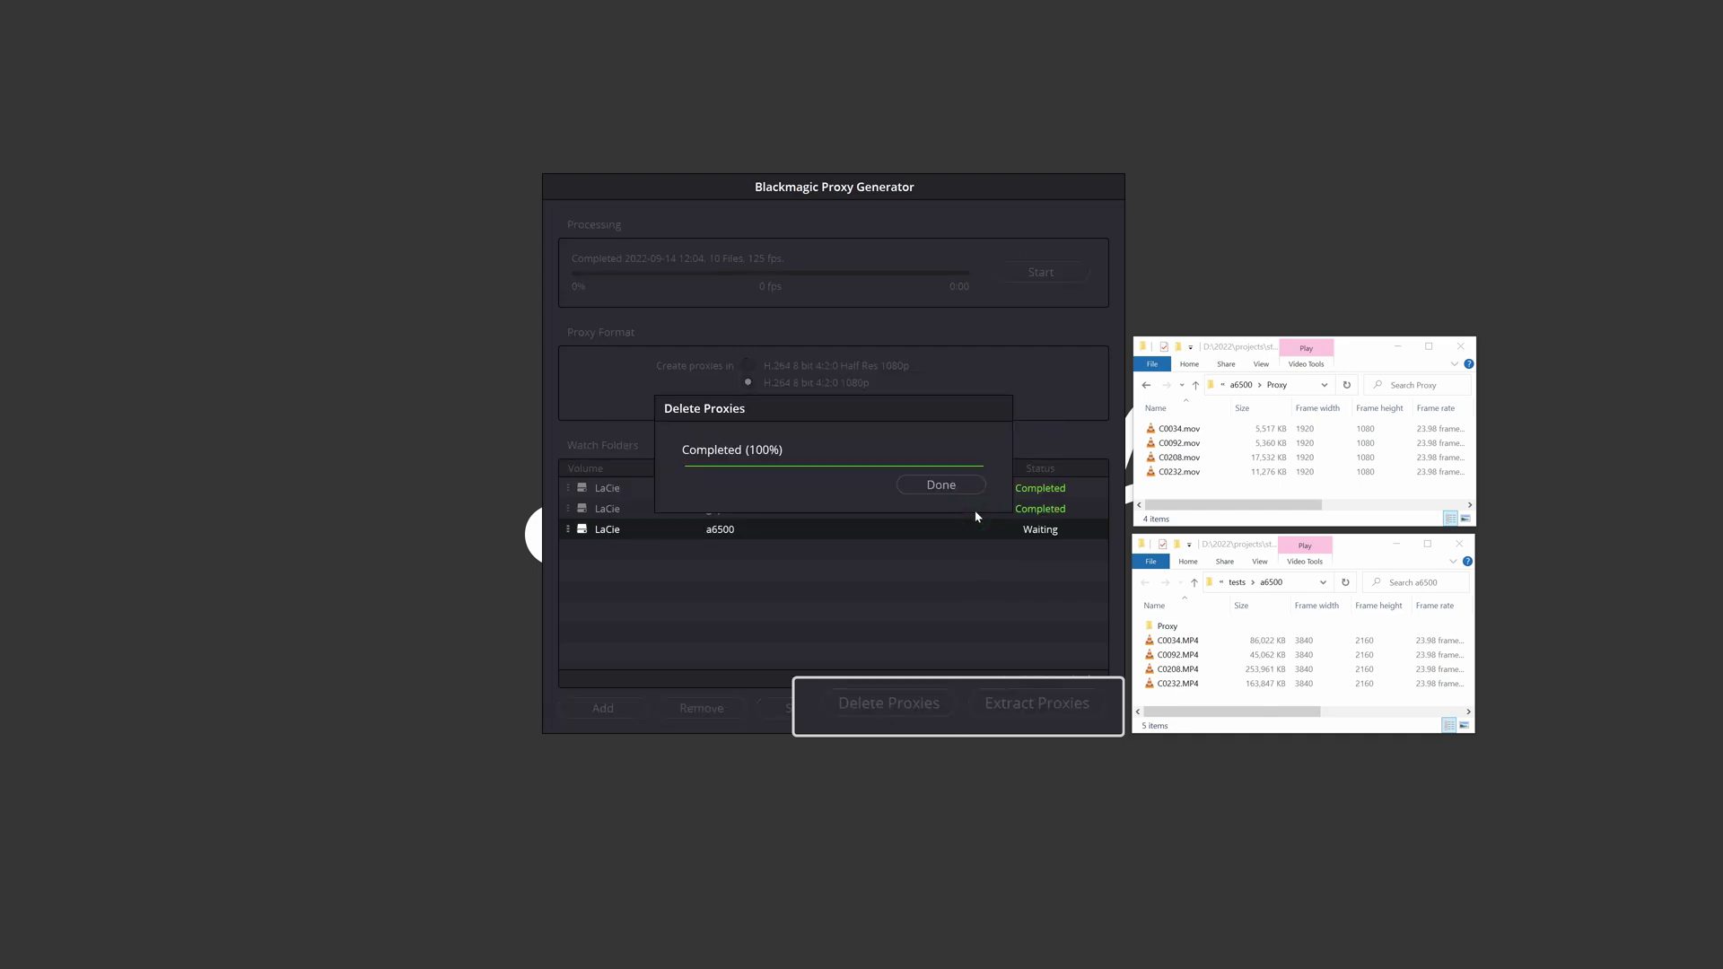
{"action": "left_click", "coordinate": [957, 485]}
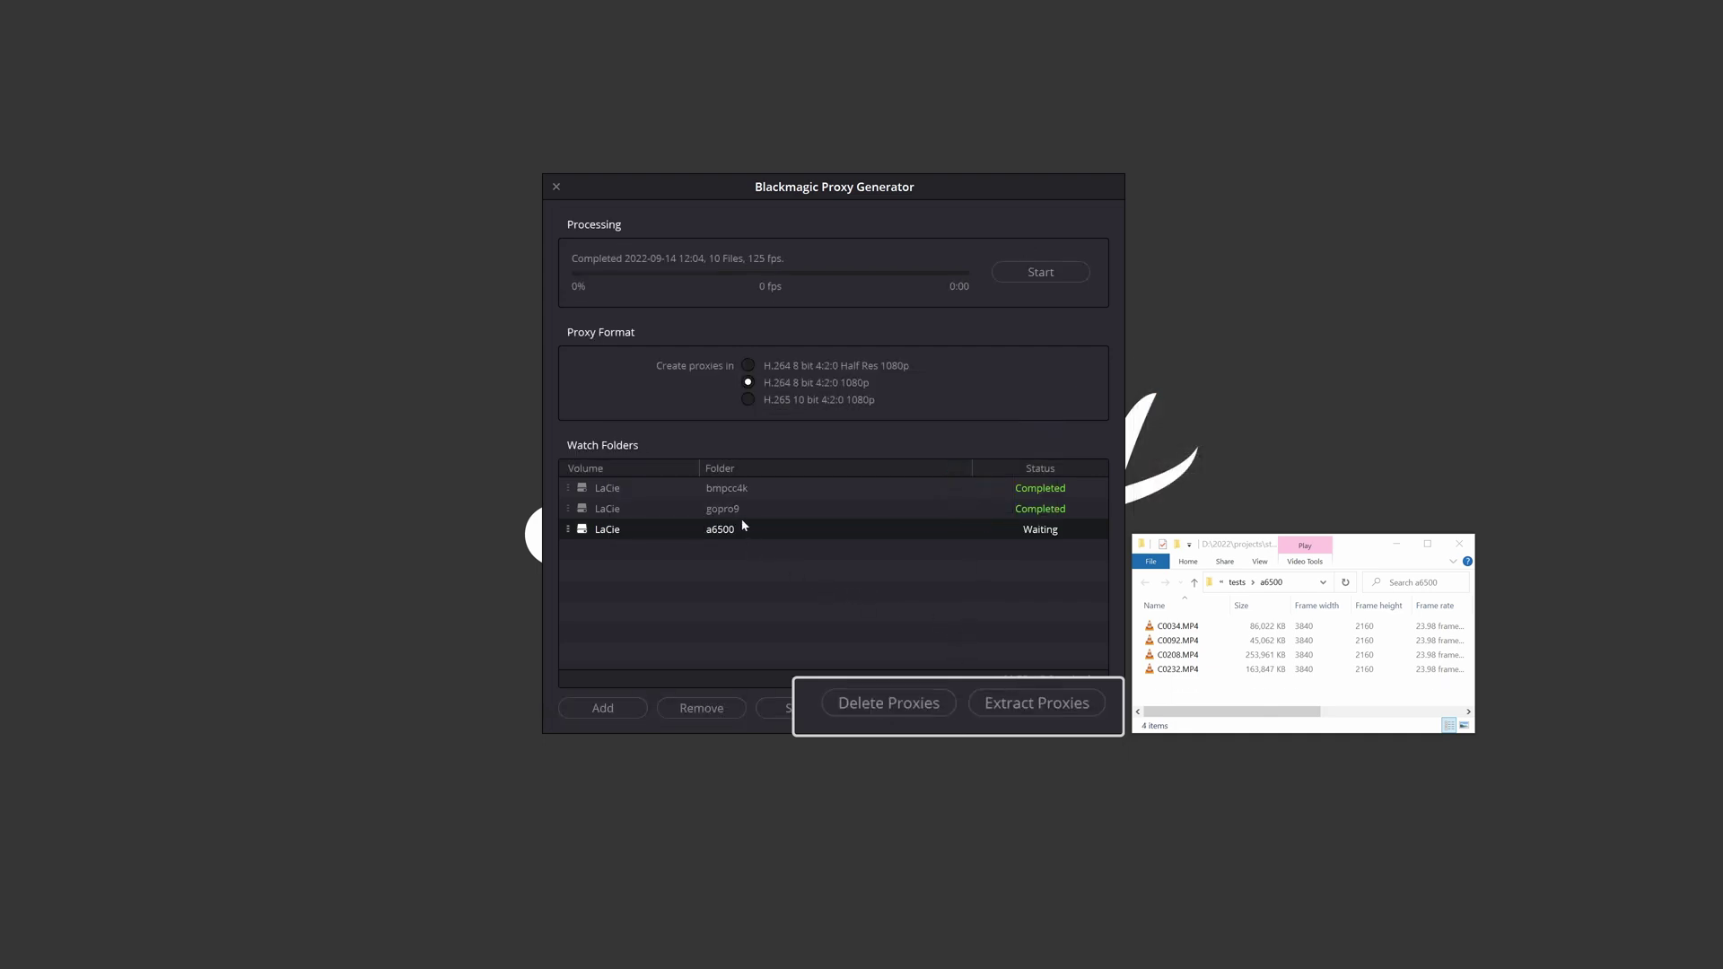
{"action": "left_click", "coordinate": [739, 490]}
Step: Extract the bmpcc4k proxies, choosing to_editor as the destination folder
{"action": "left_click", "coordinate": [1030, 711]}
{"action": "double_click", "coordinate": [588, 273]}
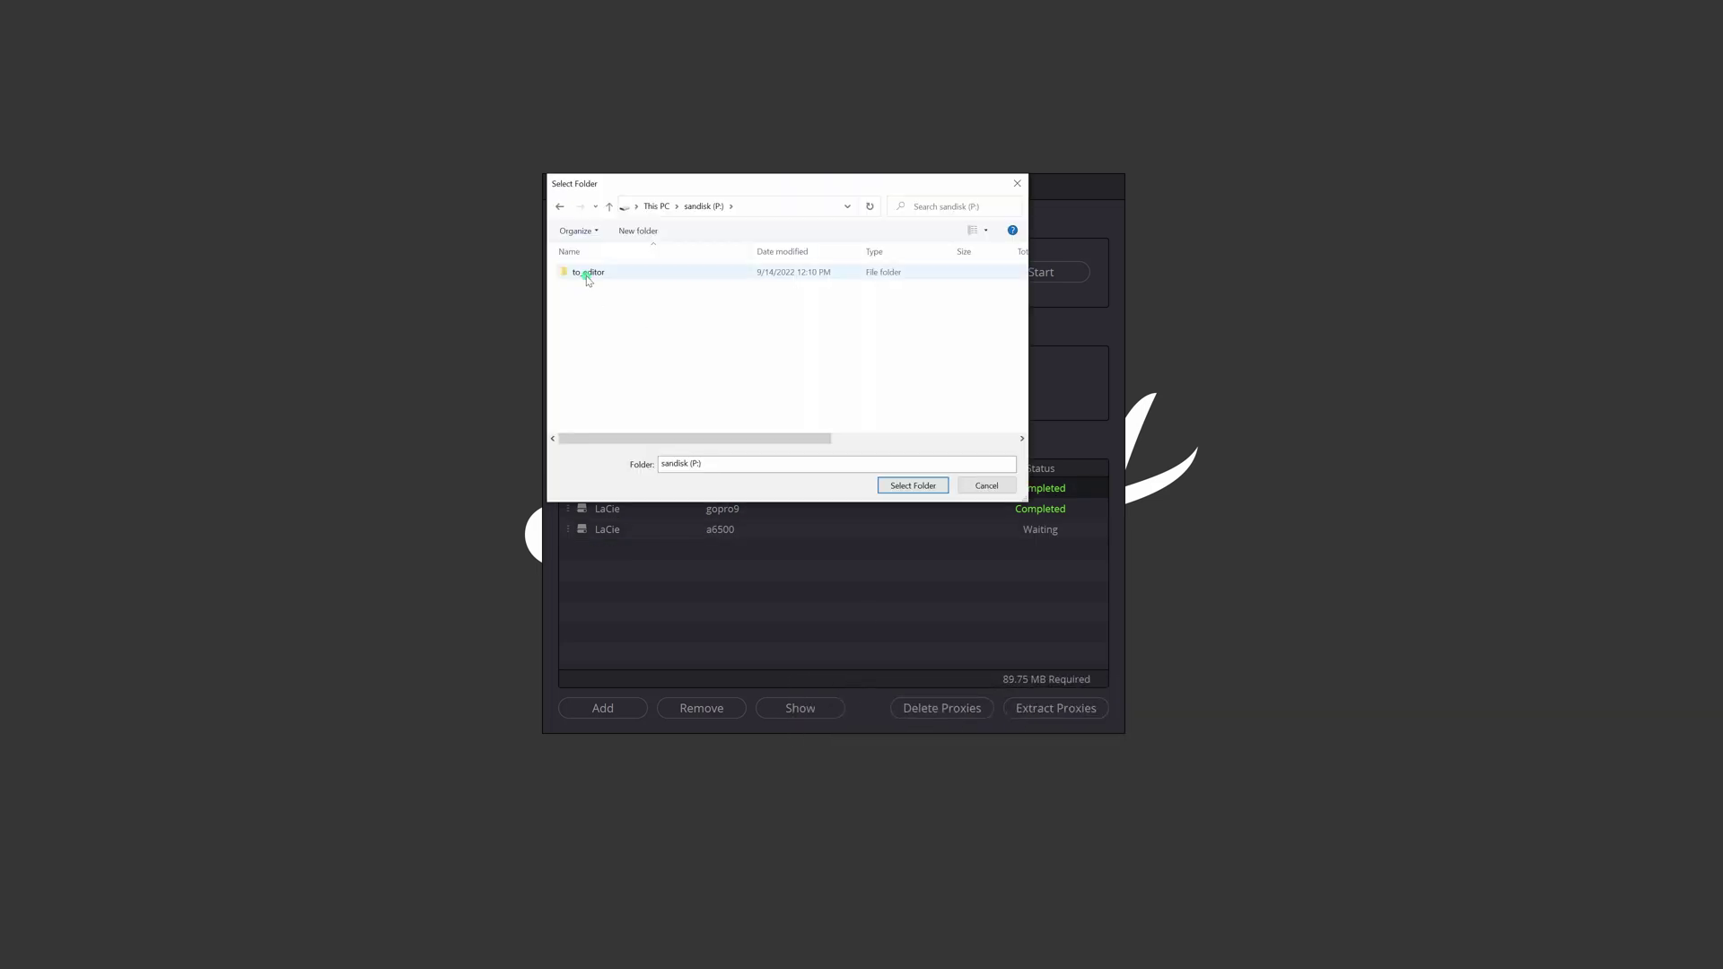
{"action": "left_click", "coordinate": [901, 486]}
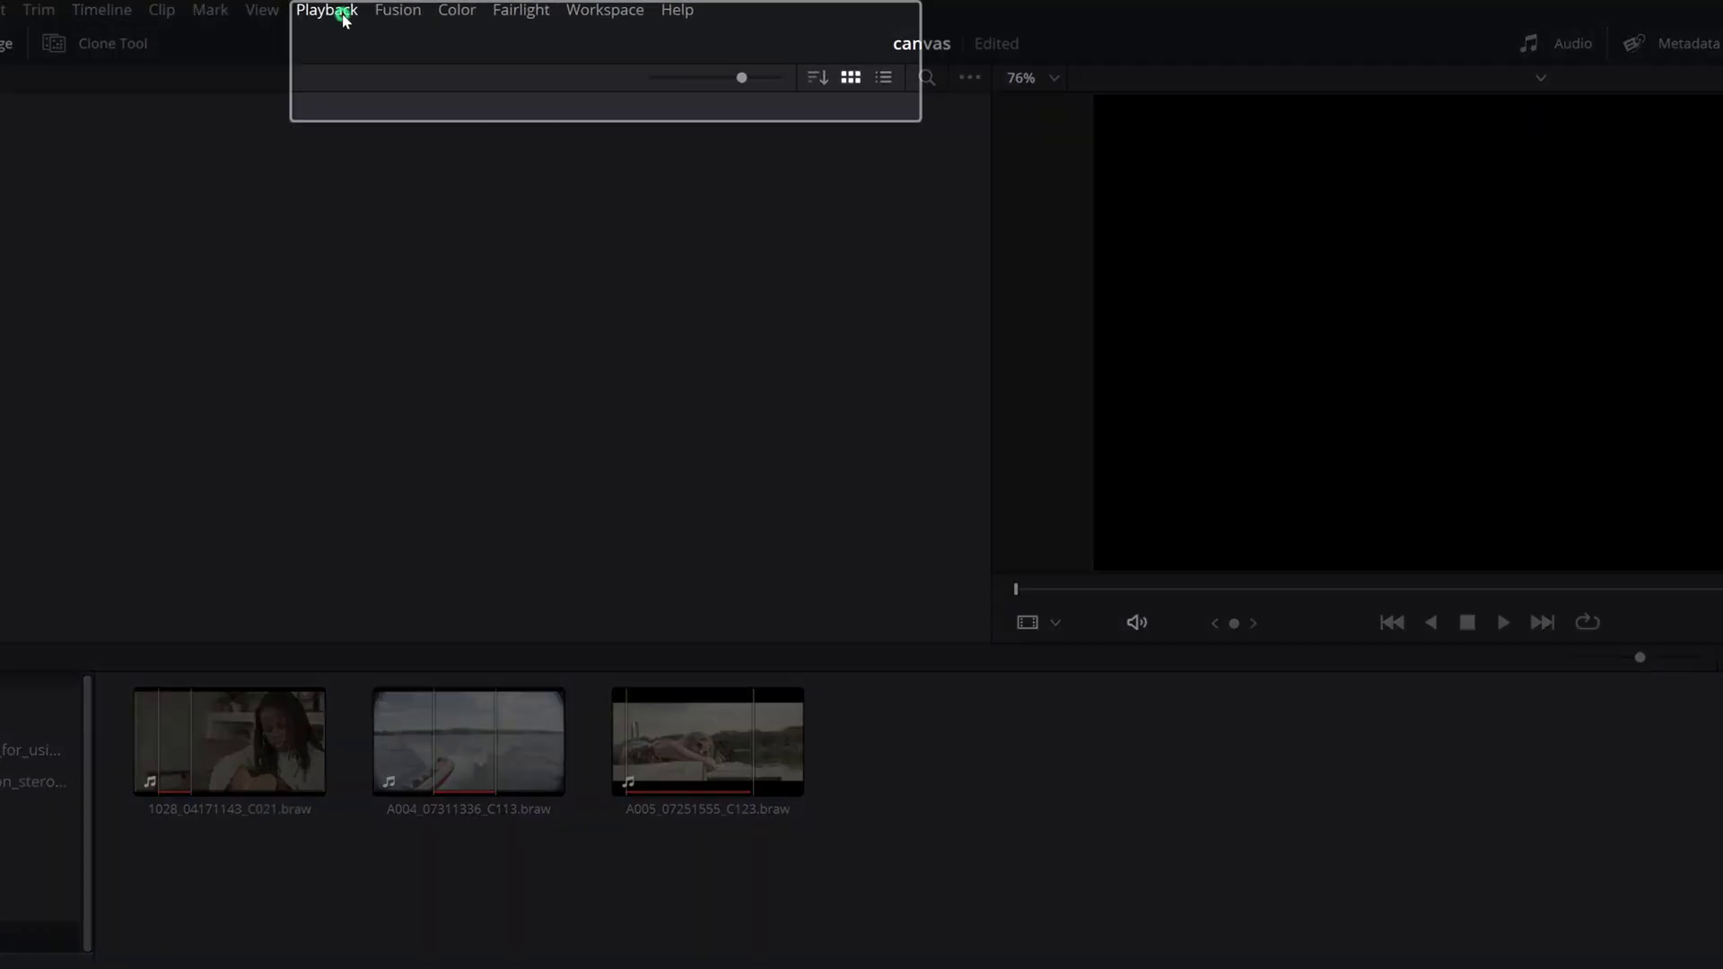
Step: Set Playback > Proxy Handling to Prefer Proxies
{"action": "left_click", "coordinate": [345, 18]}
{"action": "mouse_move", "coordinate": [444, 65]}
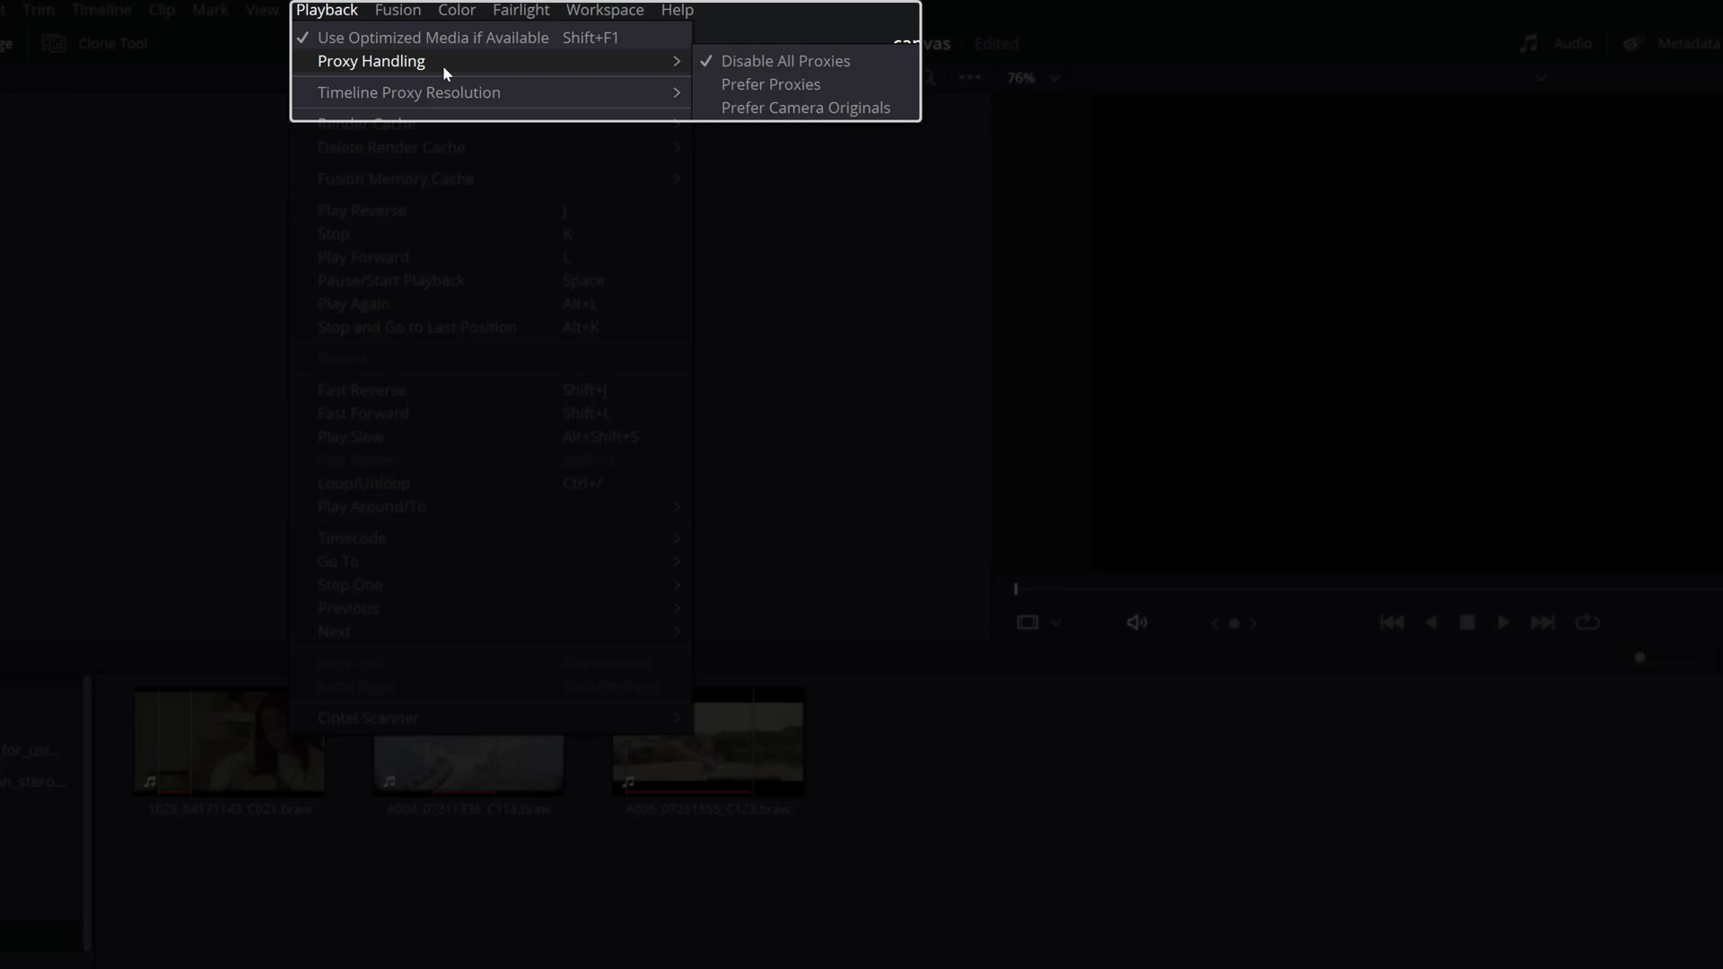
{"action": "left_click", "coordinate": [779, 84]}
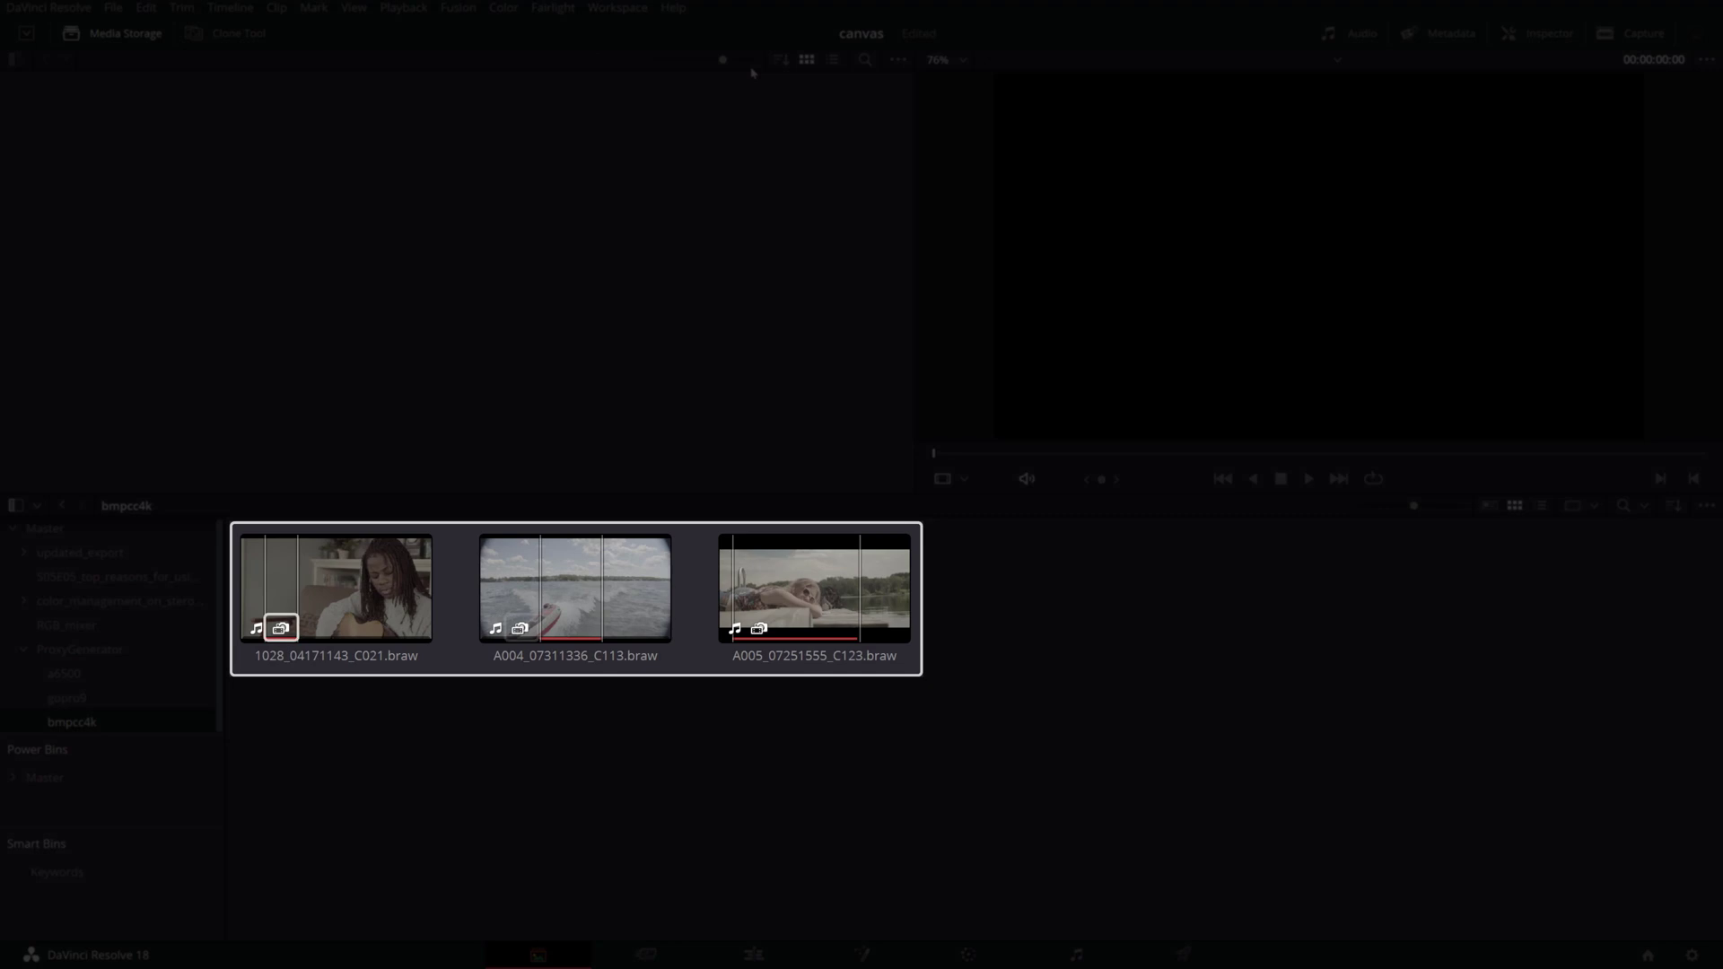
Step: Show the bmpcc4k clips in List View and widen the Proxy Media Path column to check their 960x506 proxies
{"action": "left_click", "coordinate": [722, 580]}
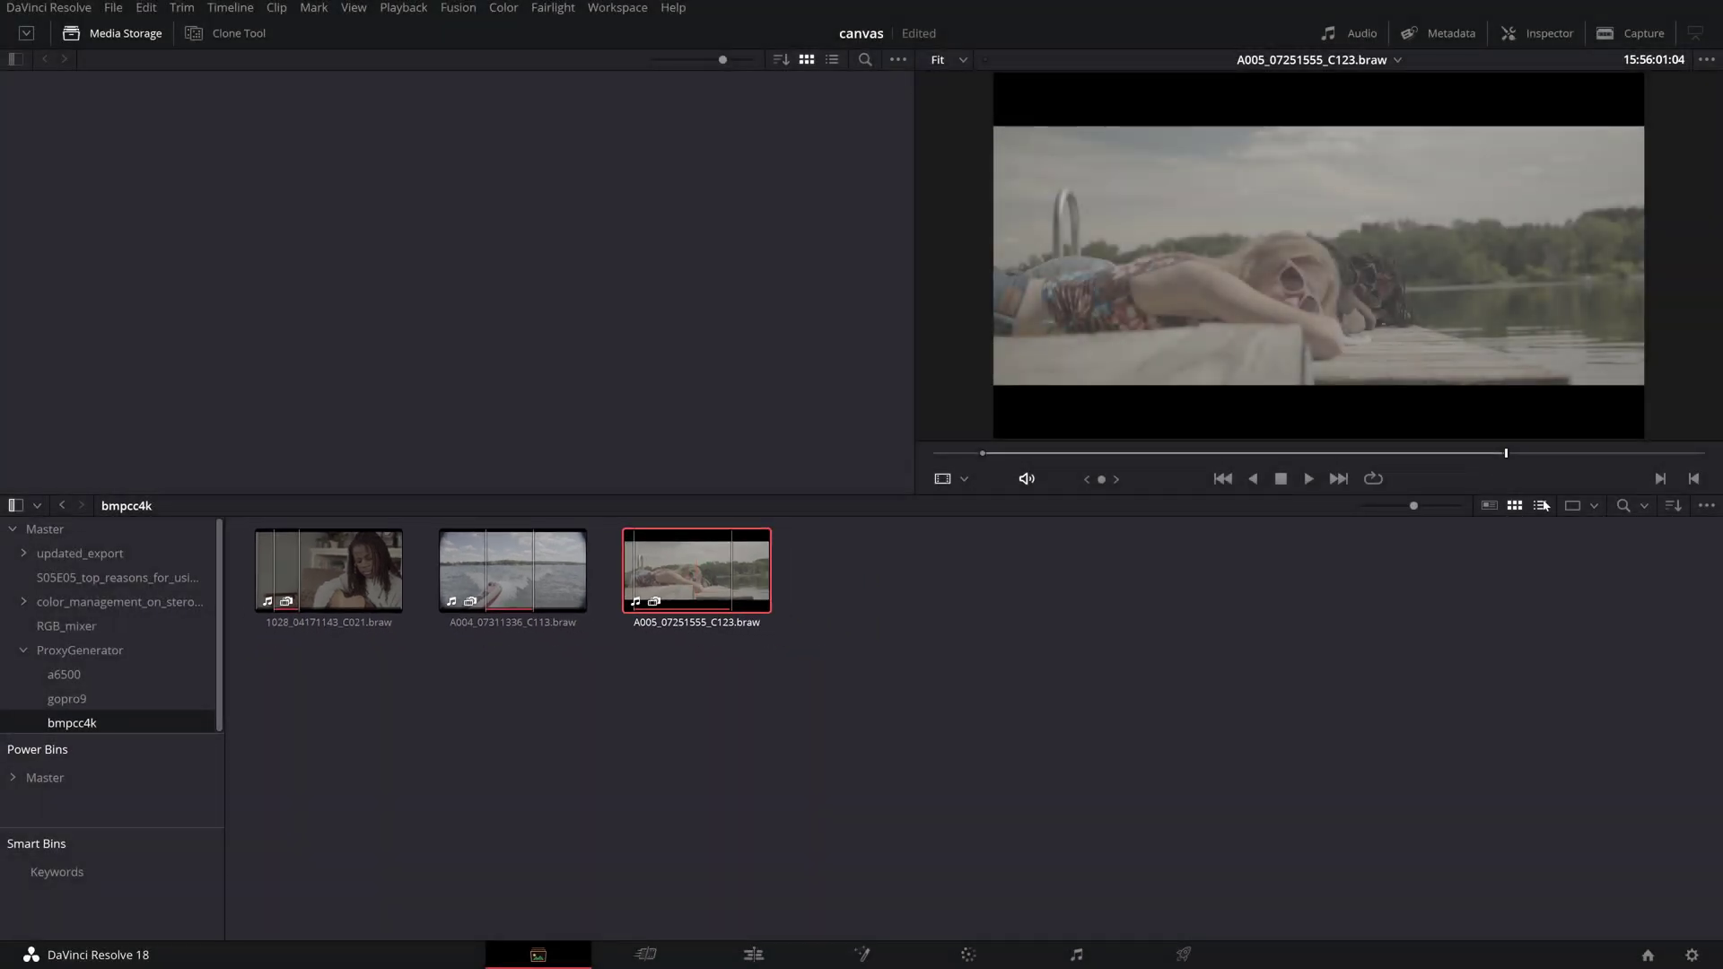
{"action": "left_click", "coordinate": [1542, 505]}
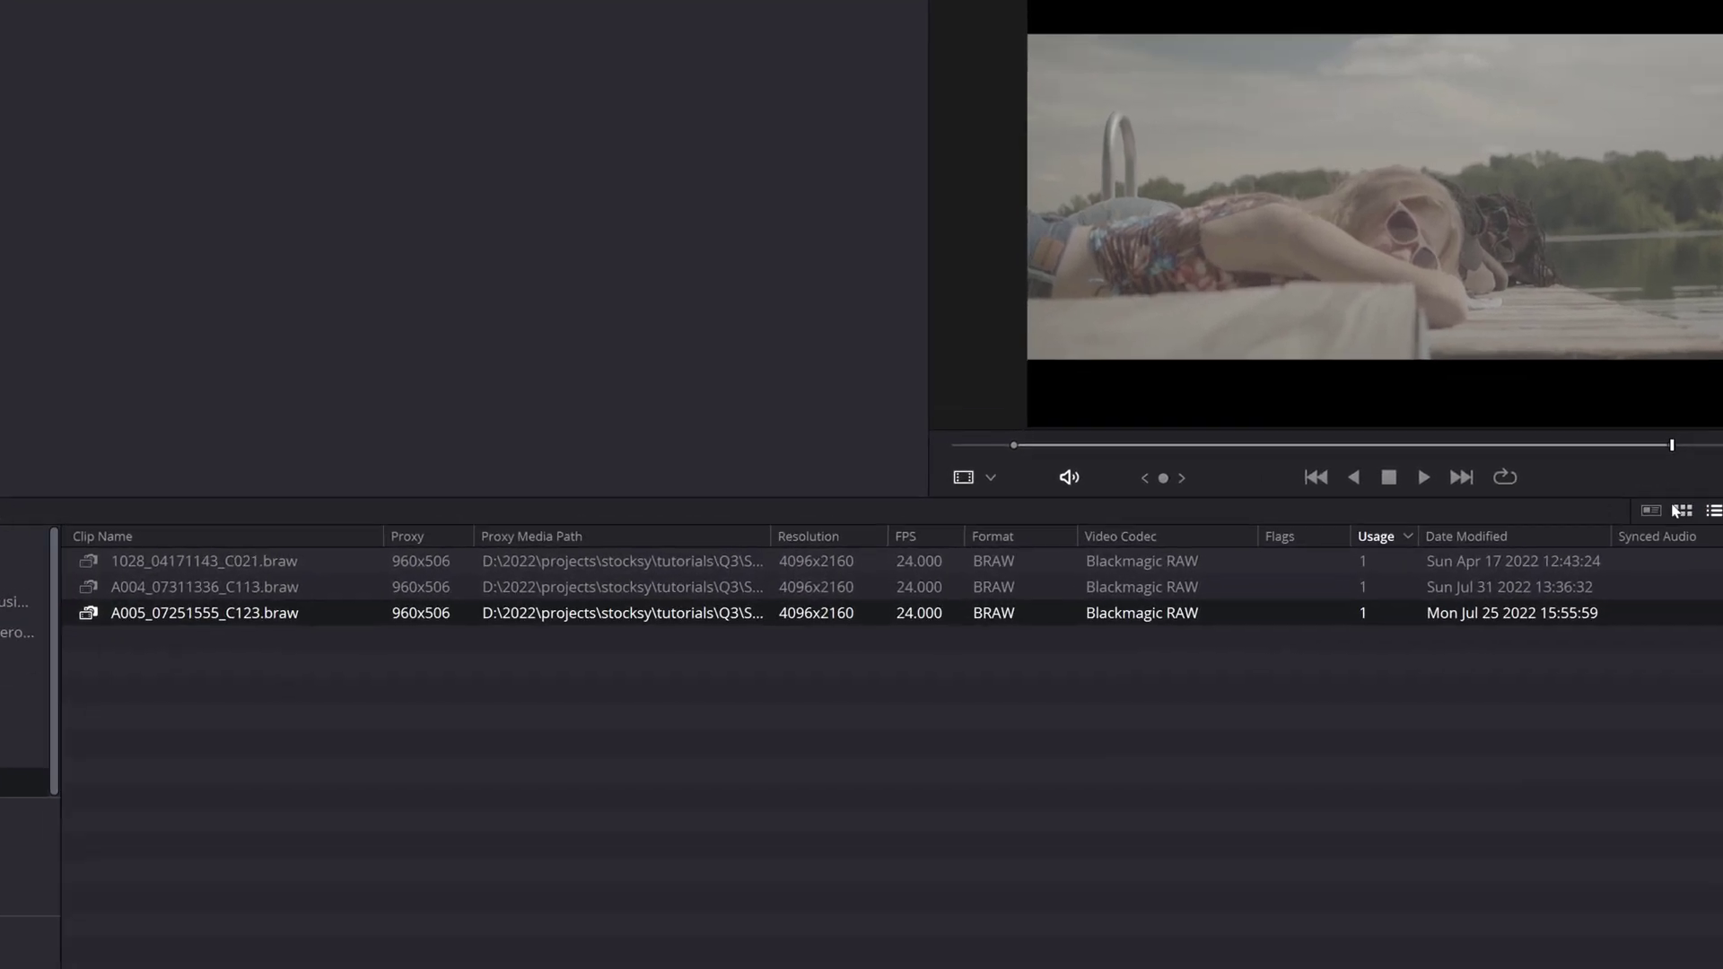
{"action": "left_click", "coordinate": [736, 592]}
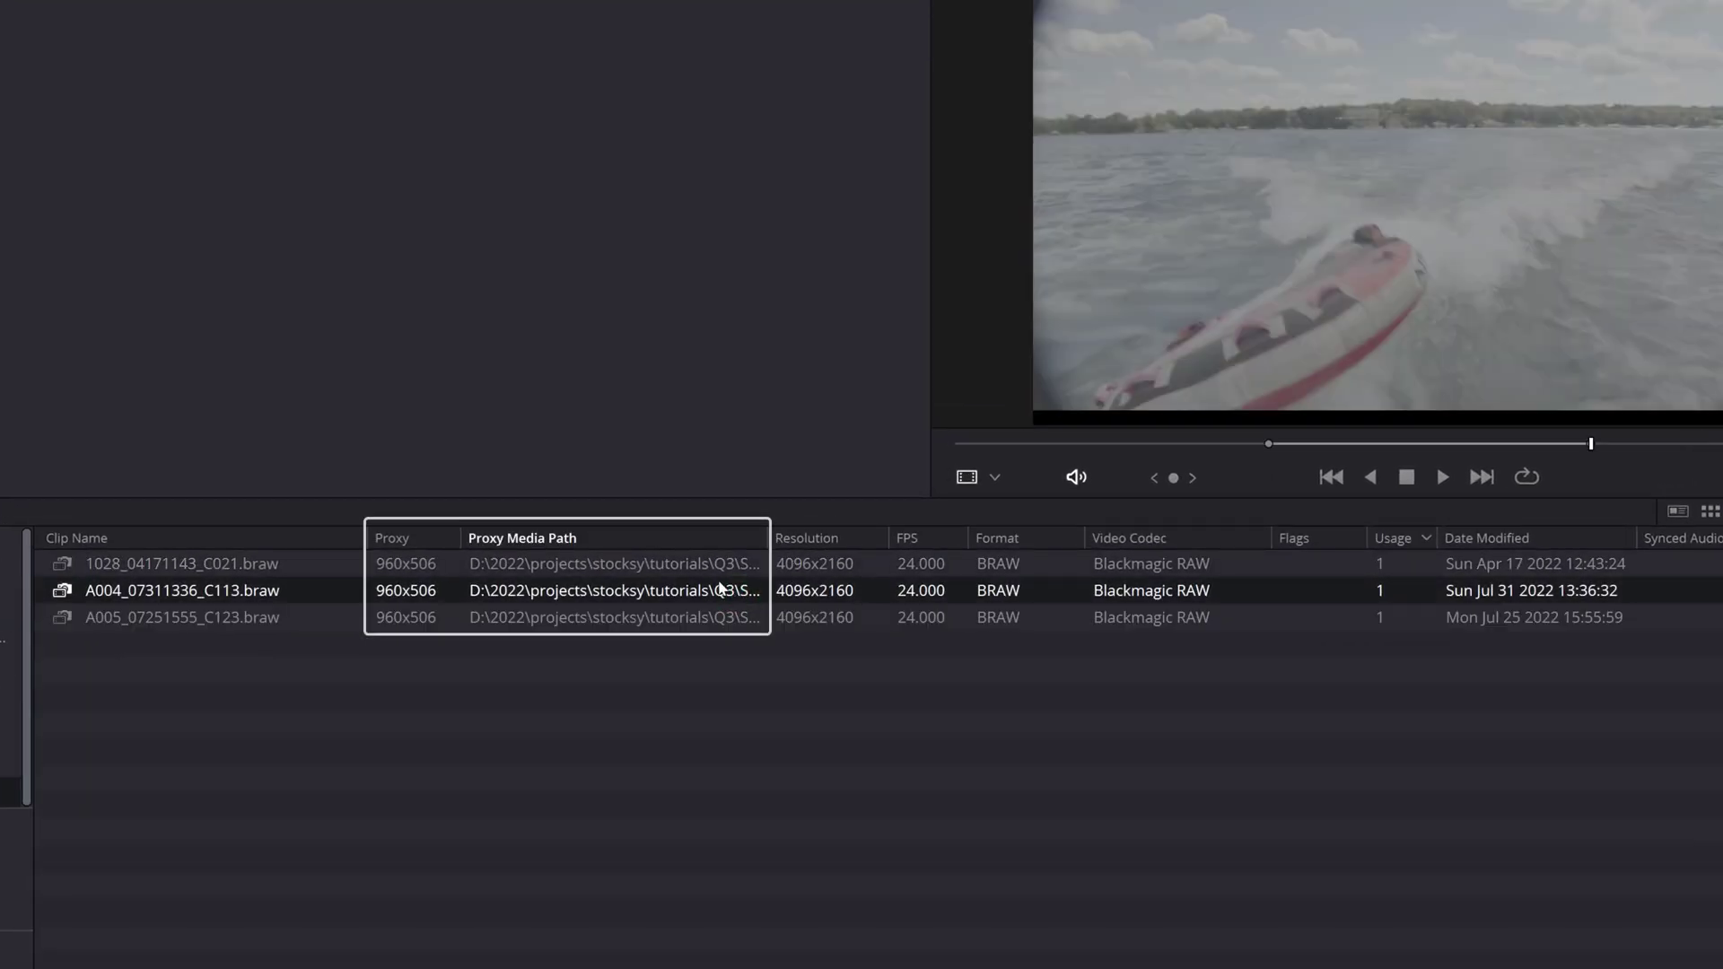
{"action": "left_click", "coordinate": [706, 571]}
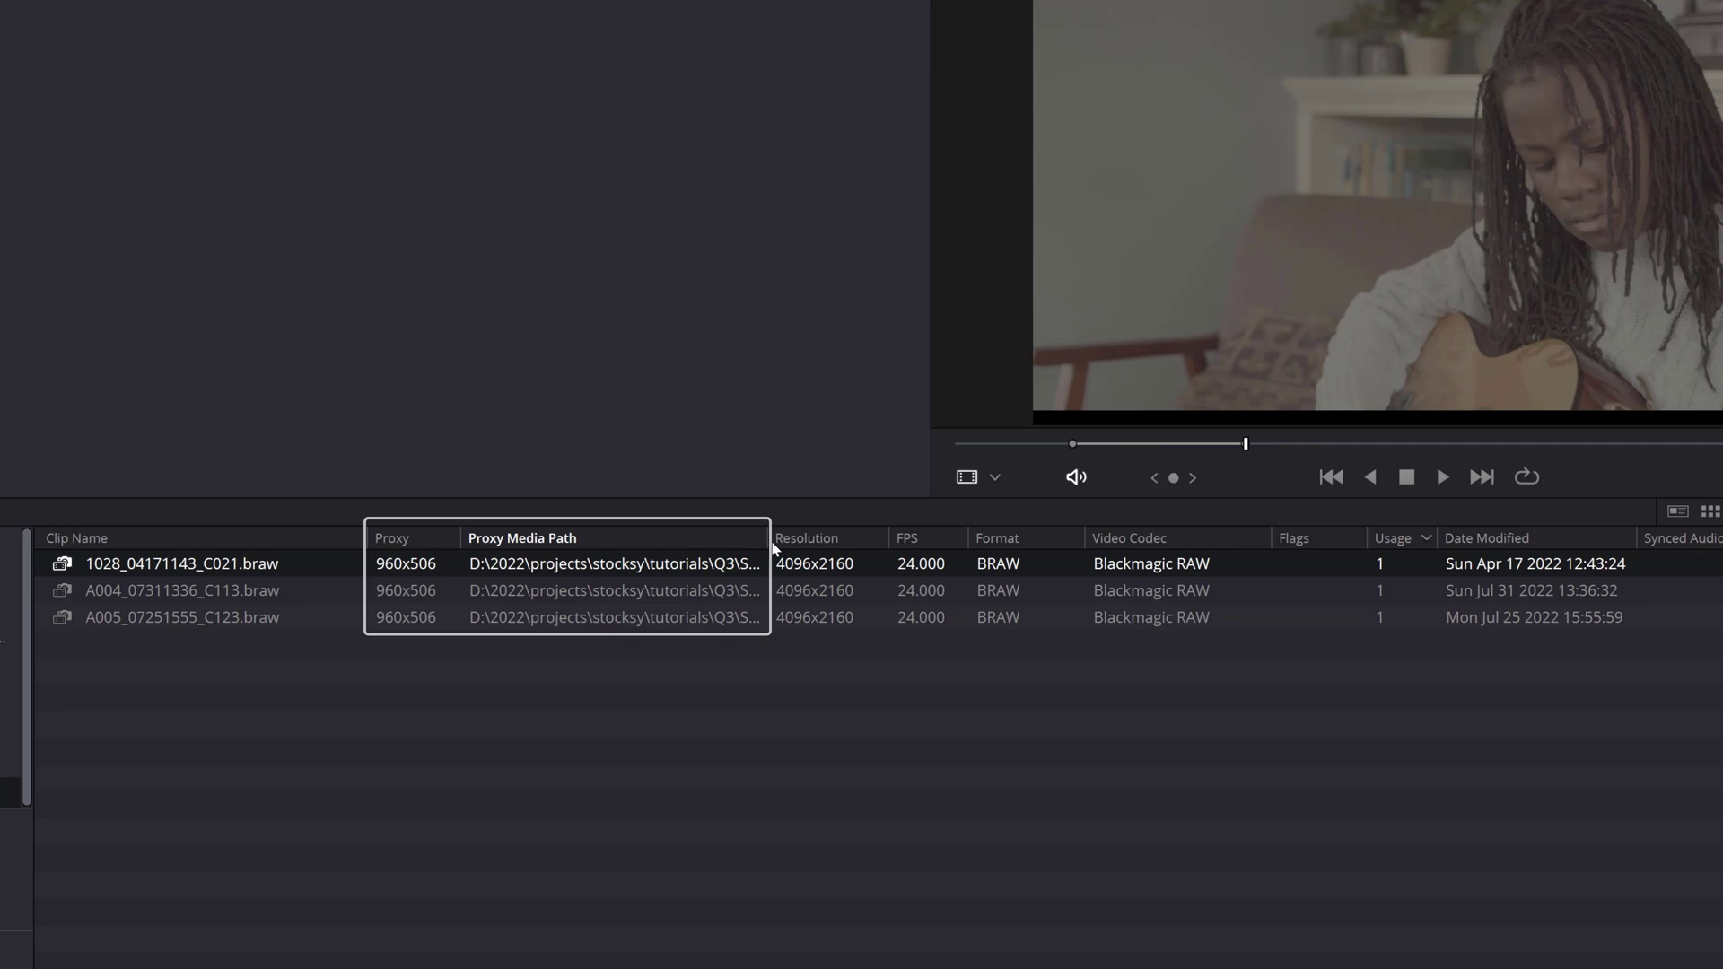
{"action": "left_click_drag", "start_coordinate": [778, 539], "coordinate": [848, 538]}
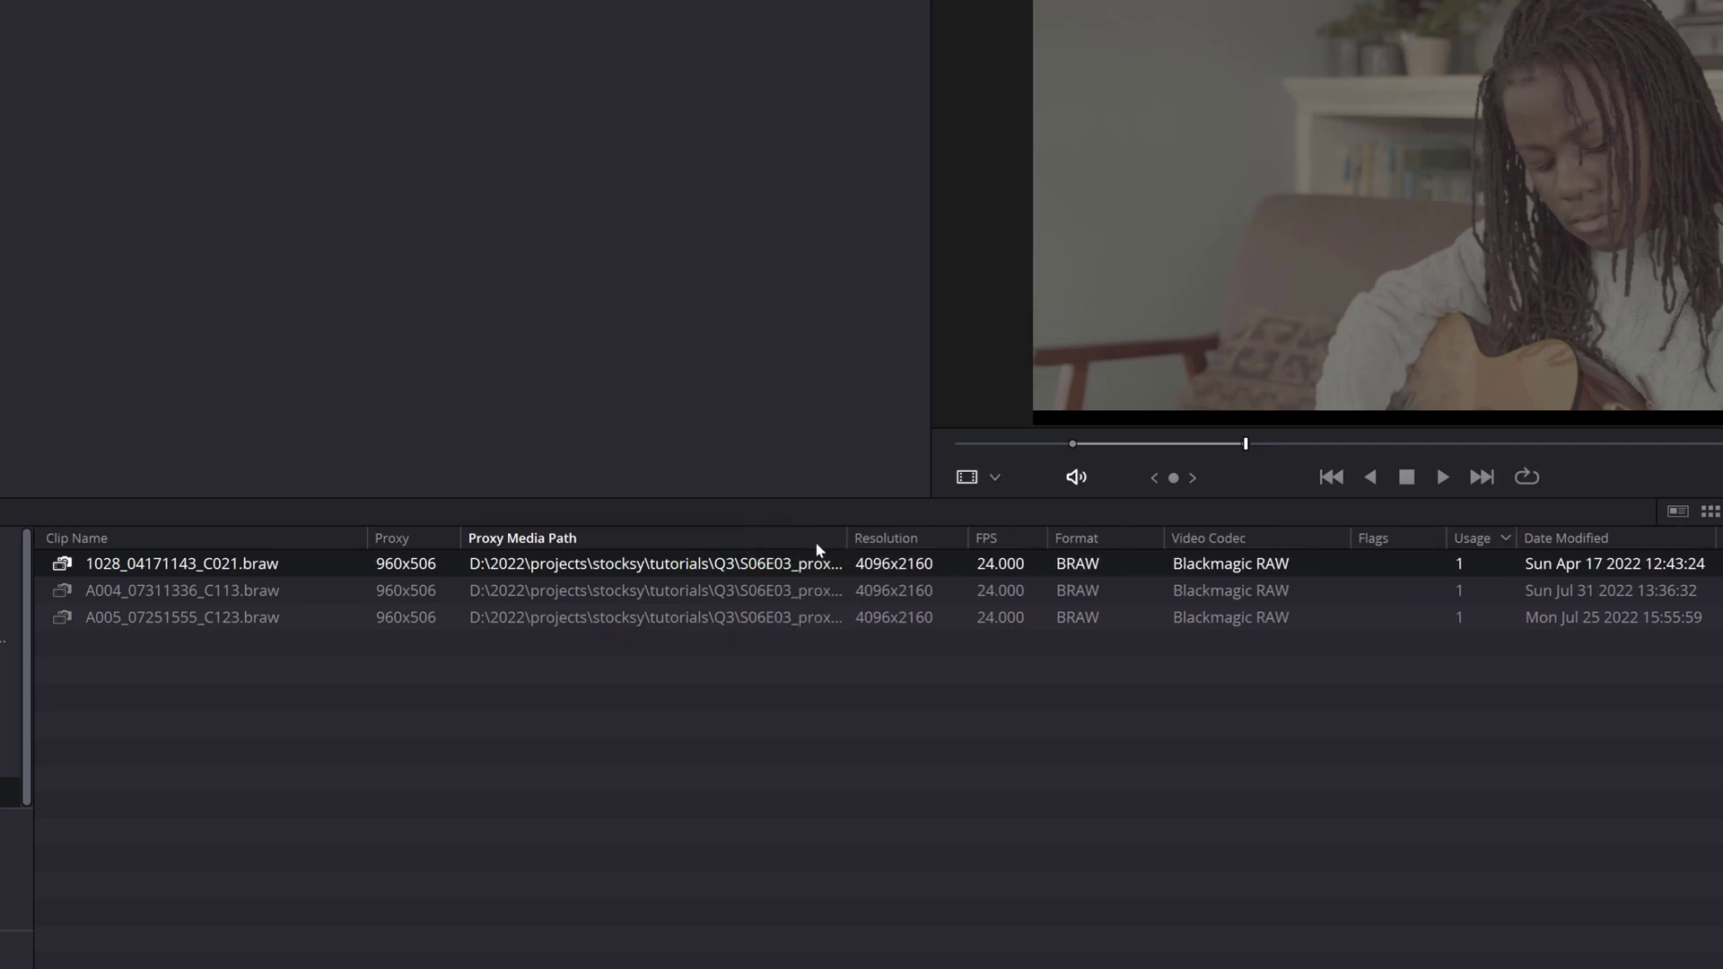
{"action": "right_click", "coordinate": [738, 541]}
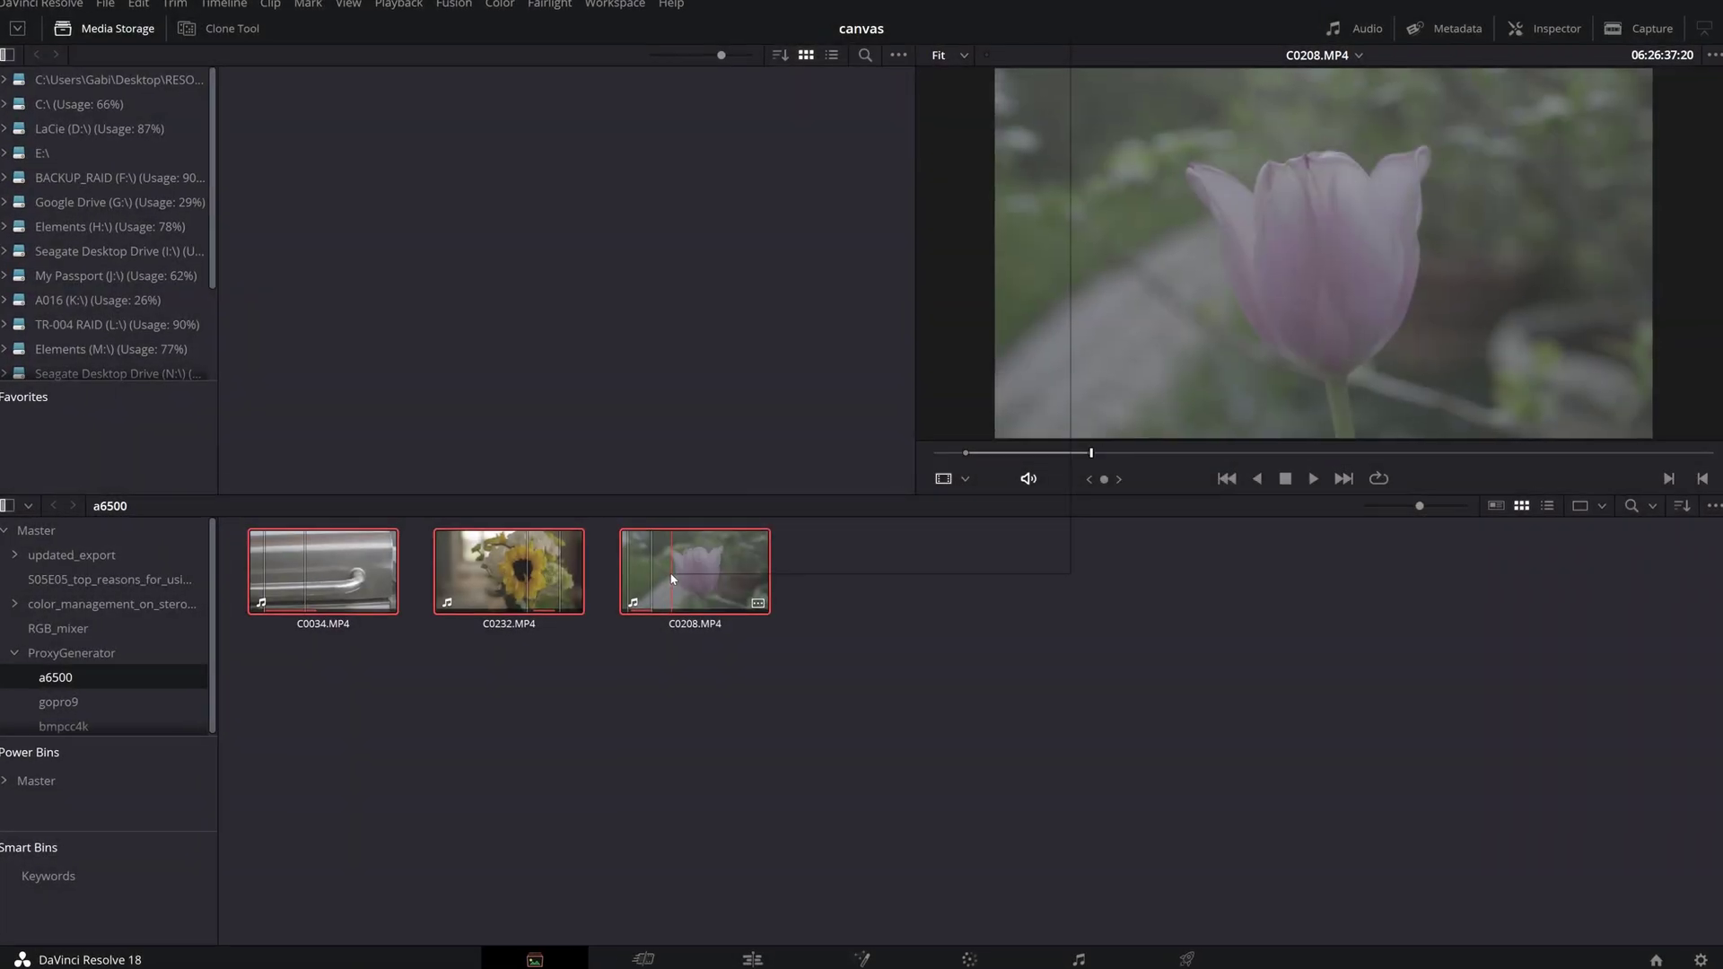
Step: Relink C0034.MP4, C0232.MP4 and C0208.MP4 to proxy media in the tests Proxy folder
{"action": "right_click", "coordinate": [673, 570]}
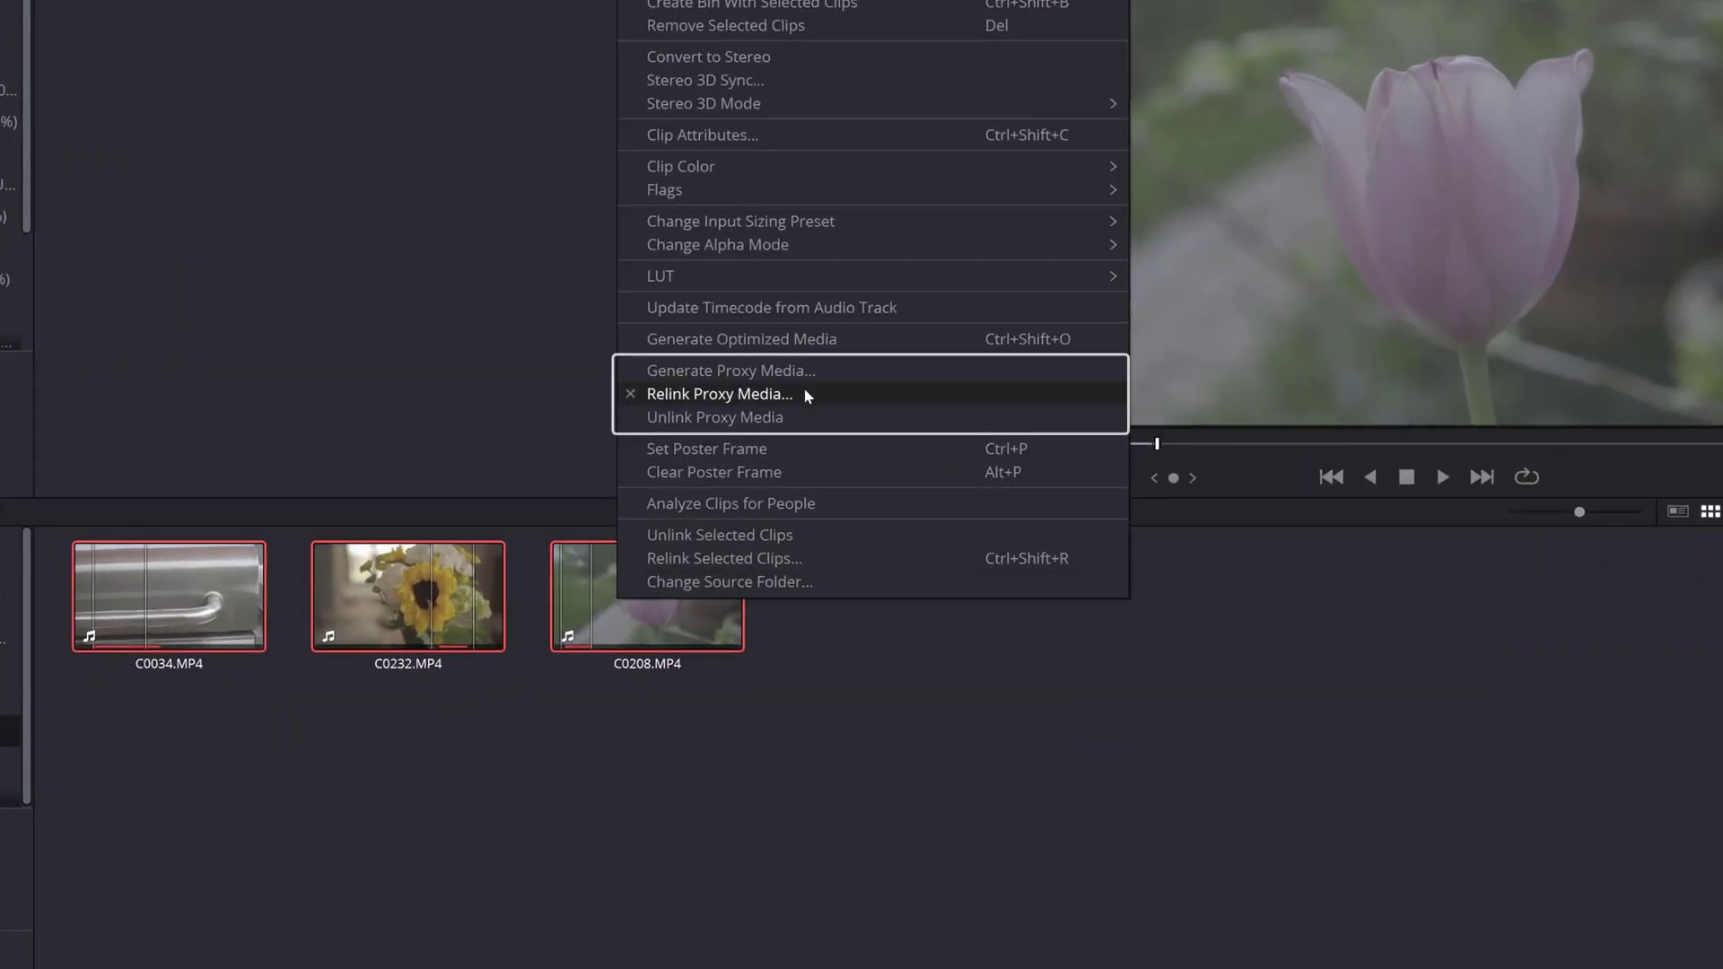
{"action": "left_click", "coordinate": [785, 393]}
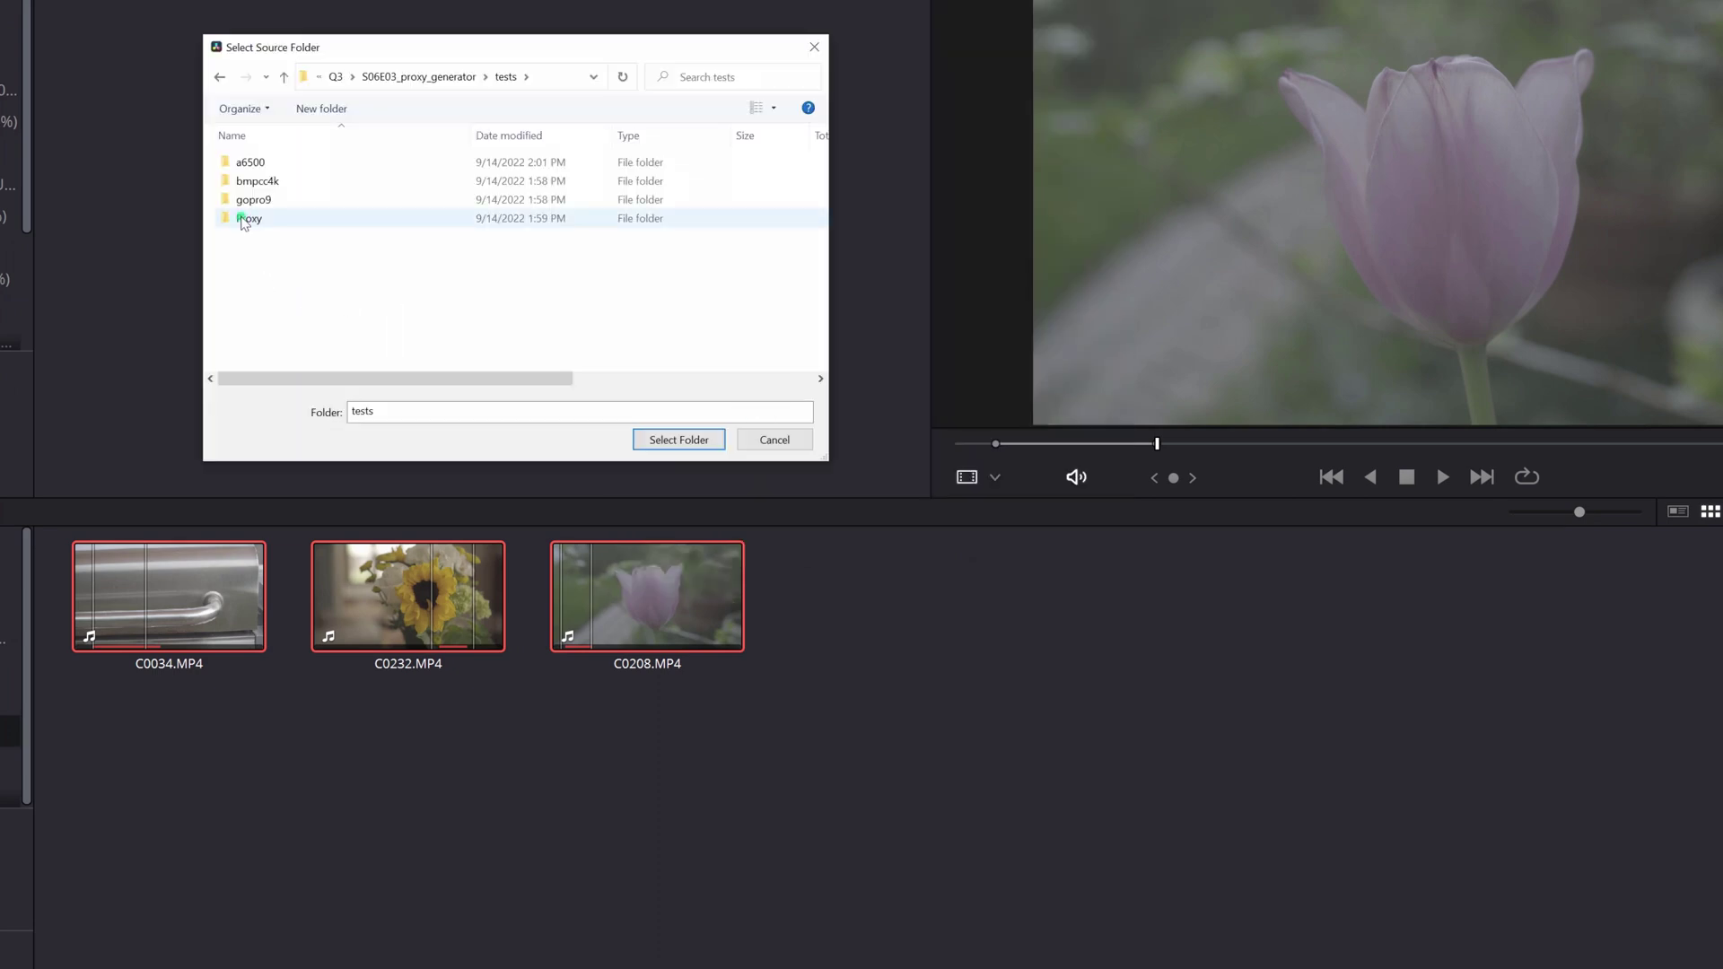
{"action": "double_click", "coordinate": [244, 221]}
{"action": "left_click", "coordinate": [682, 440]}
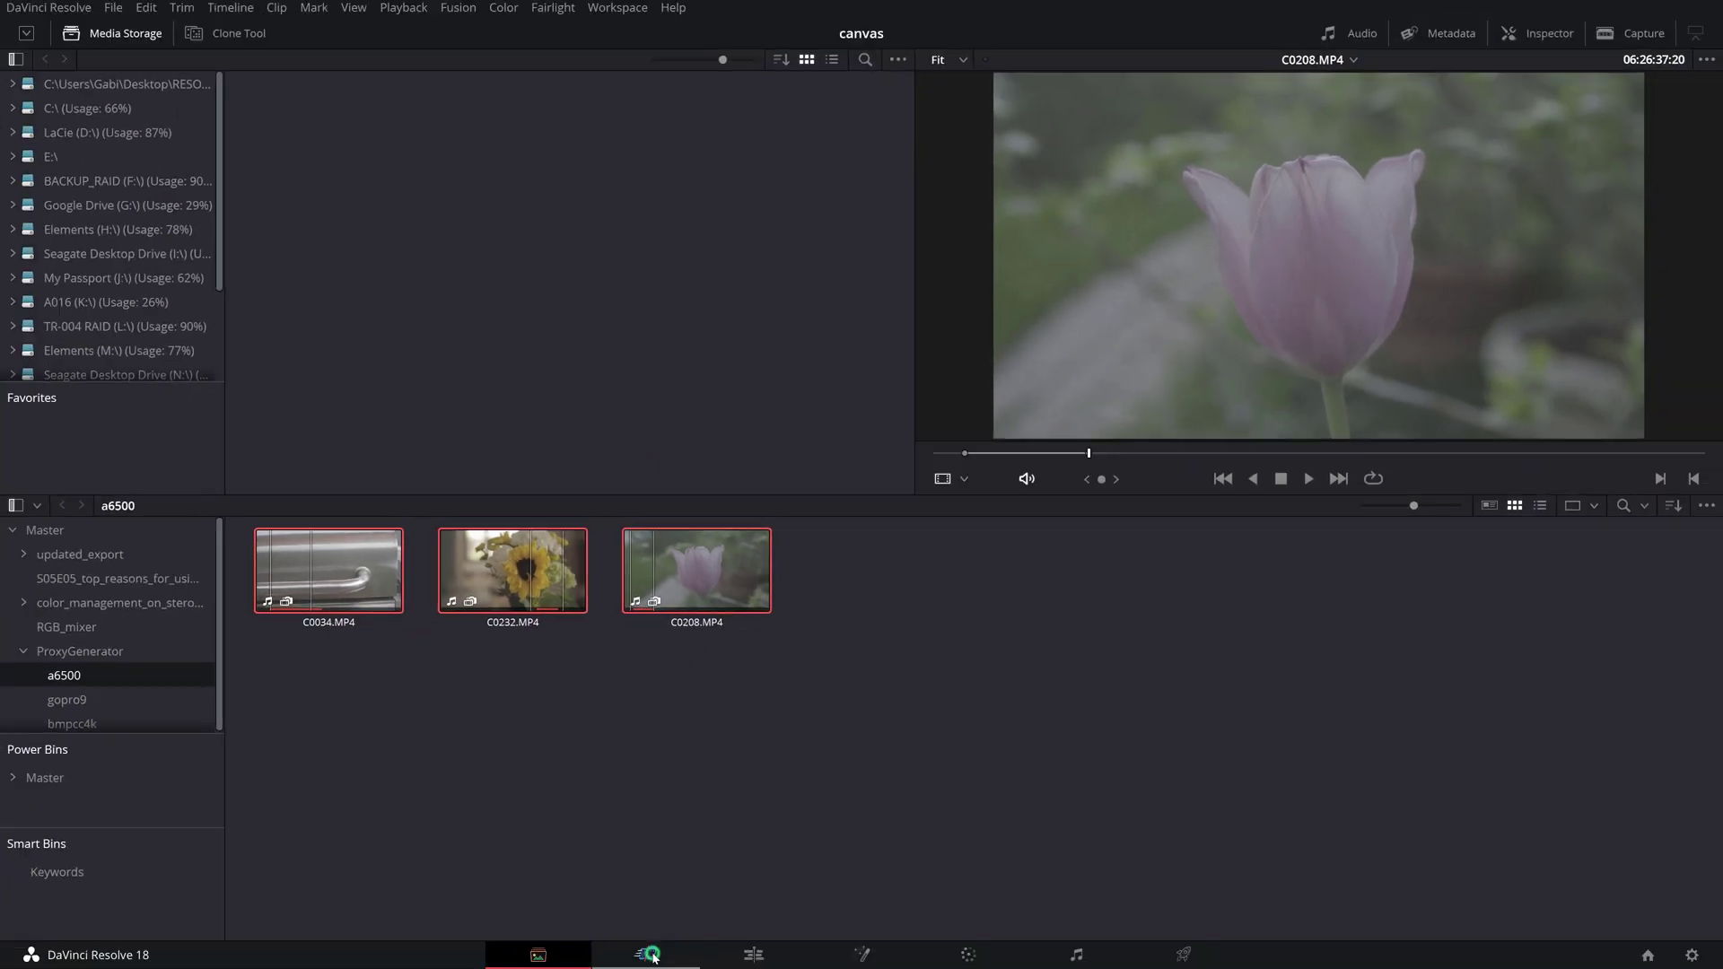
Step: Compare quality with proxies disabled on the Cut and Edit pages, then return to Prefer Proxies
{"action": "left_click", "coordinate": [653, 957]}
{"action": "left_click", "coordinate": [1548, 64]}
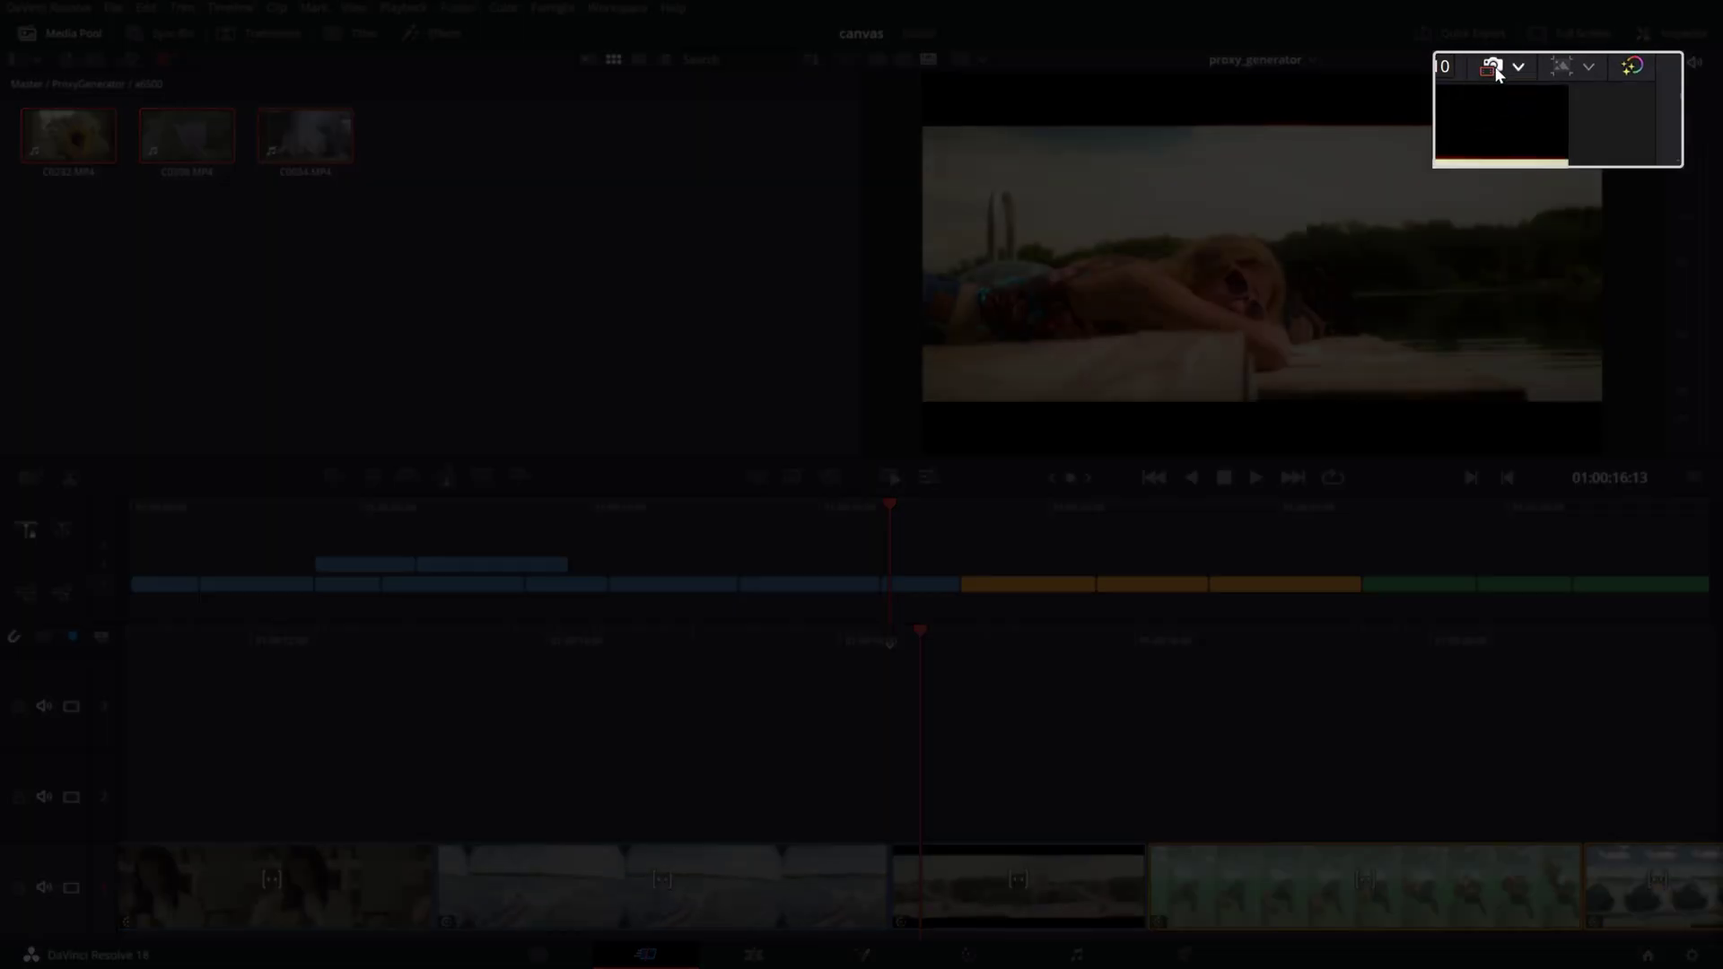
{"action": "left_click", "coordinate": [1578, 83]}
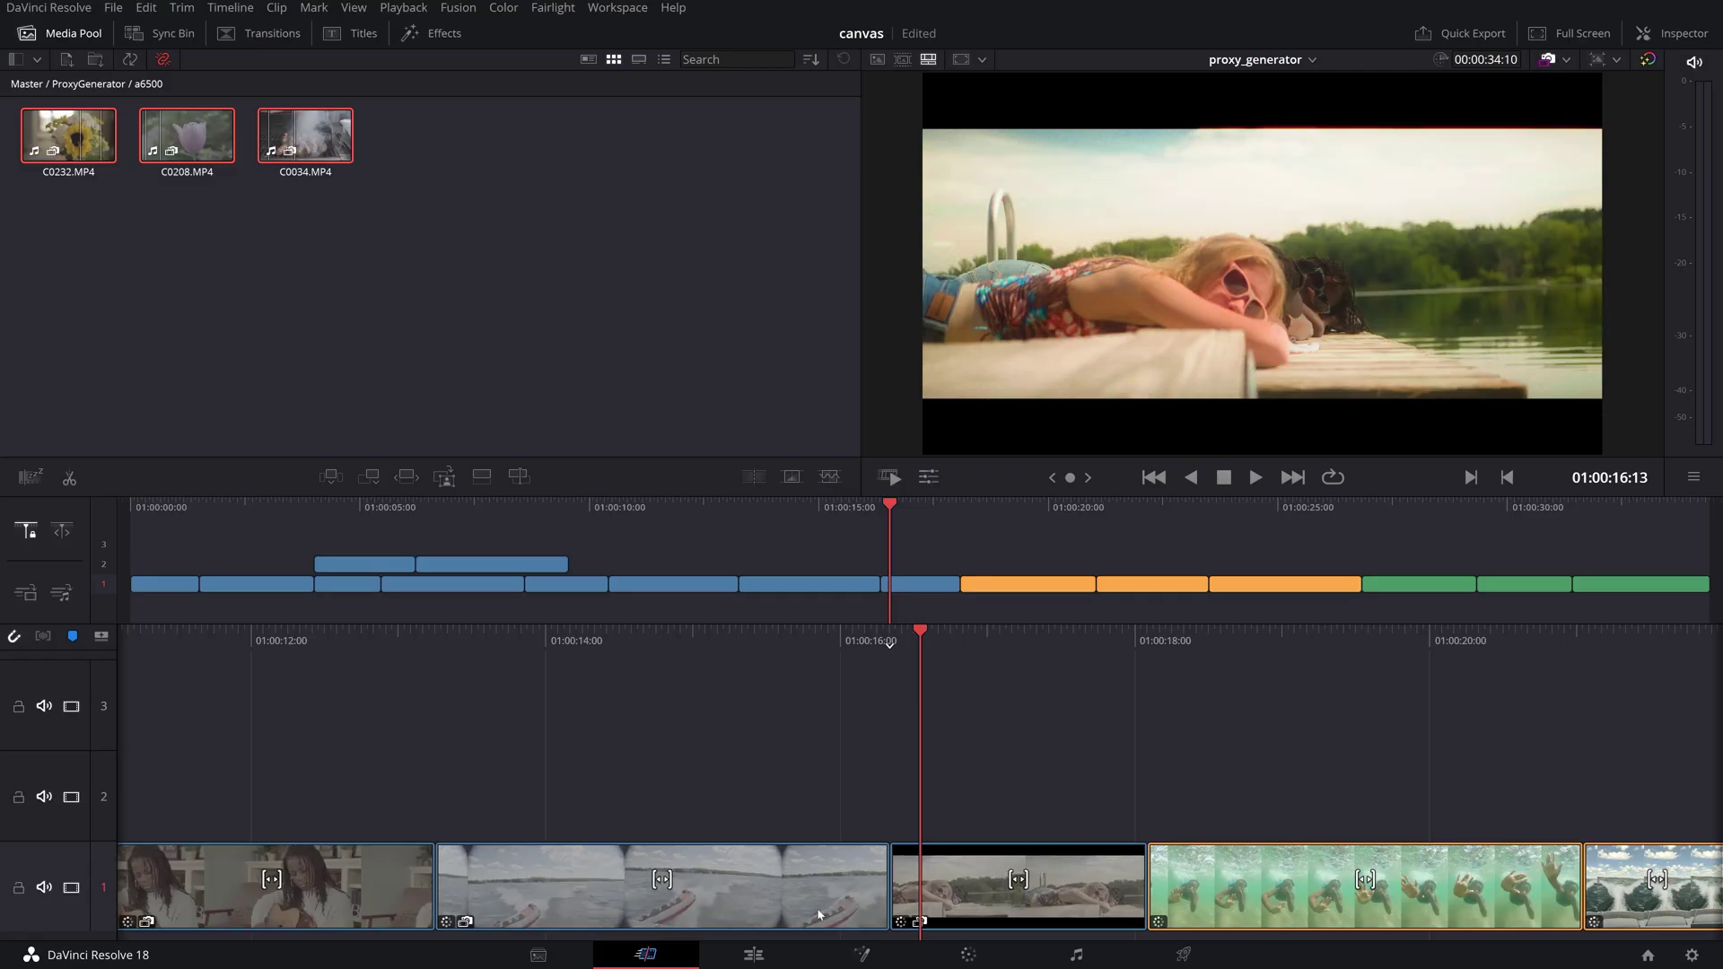
{"action": "left_click", "coordinate": [754, 955]}
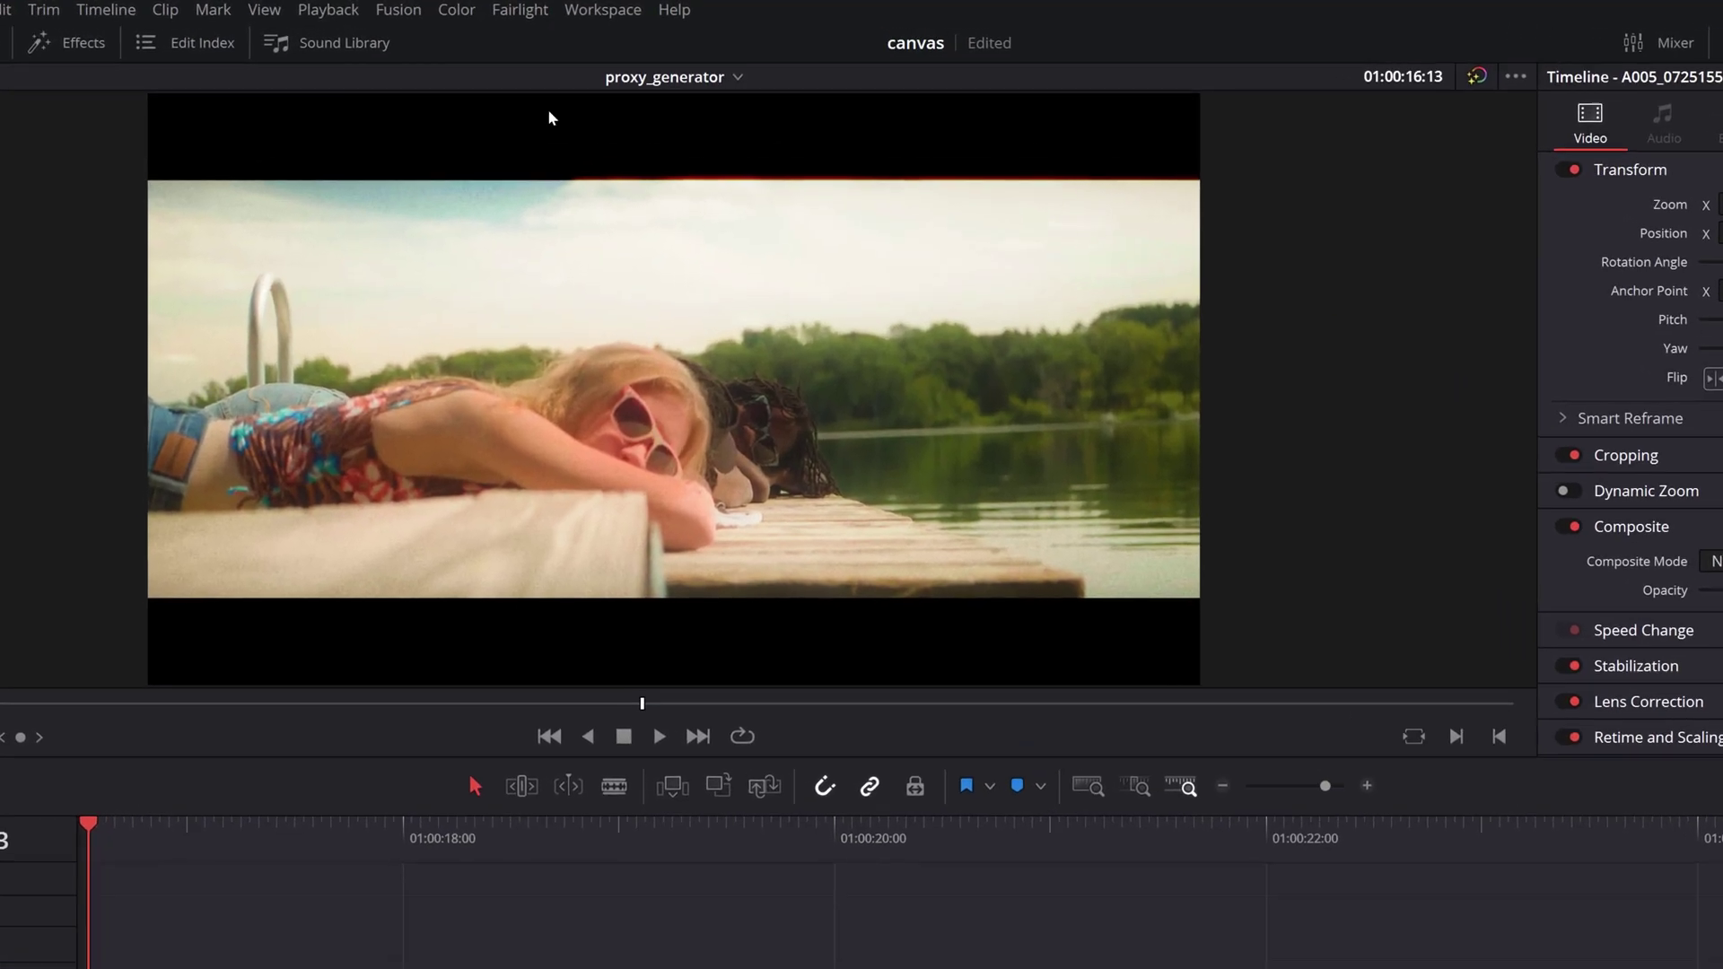
{"action": "left_click", "coordinate": [328, 10]}
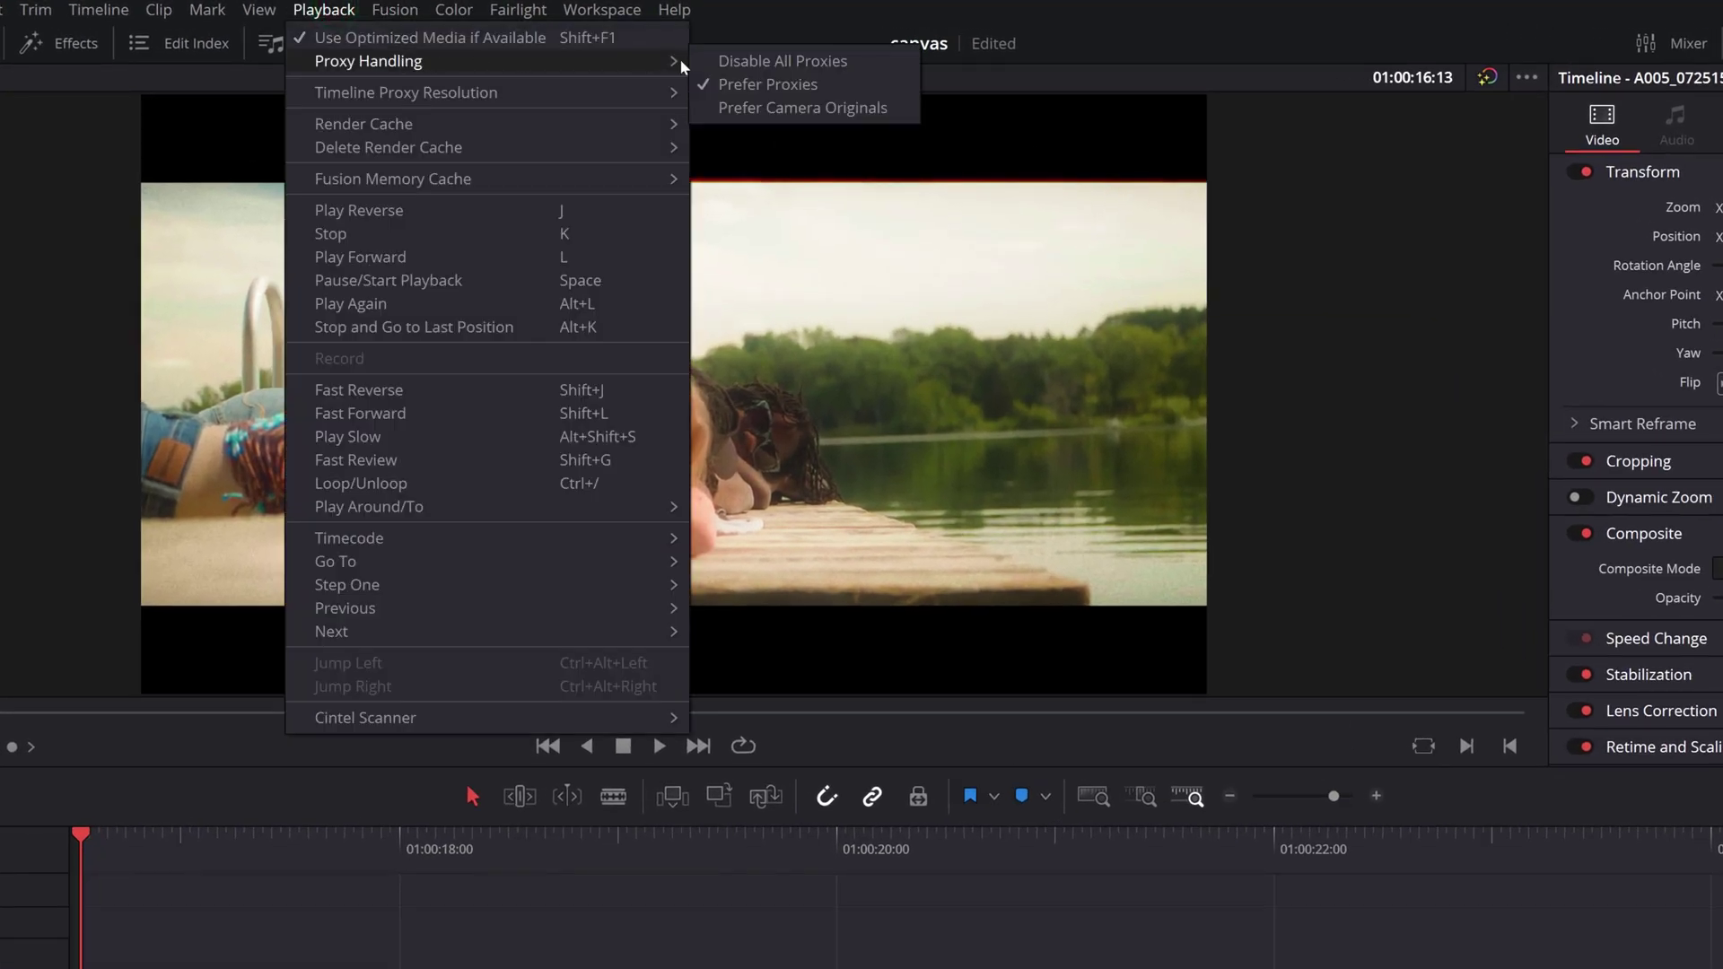
{"action": "left_click", "coordinate": [731, 60]}
{"action": "left_click", "coordinate": [324, 10]}
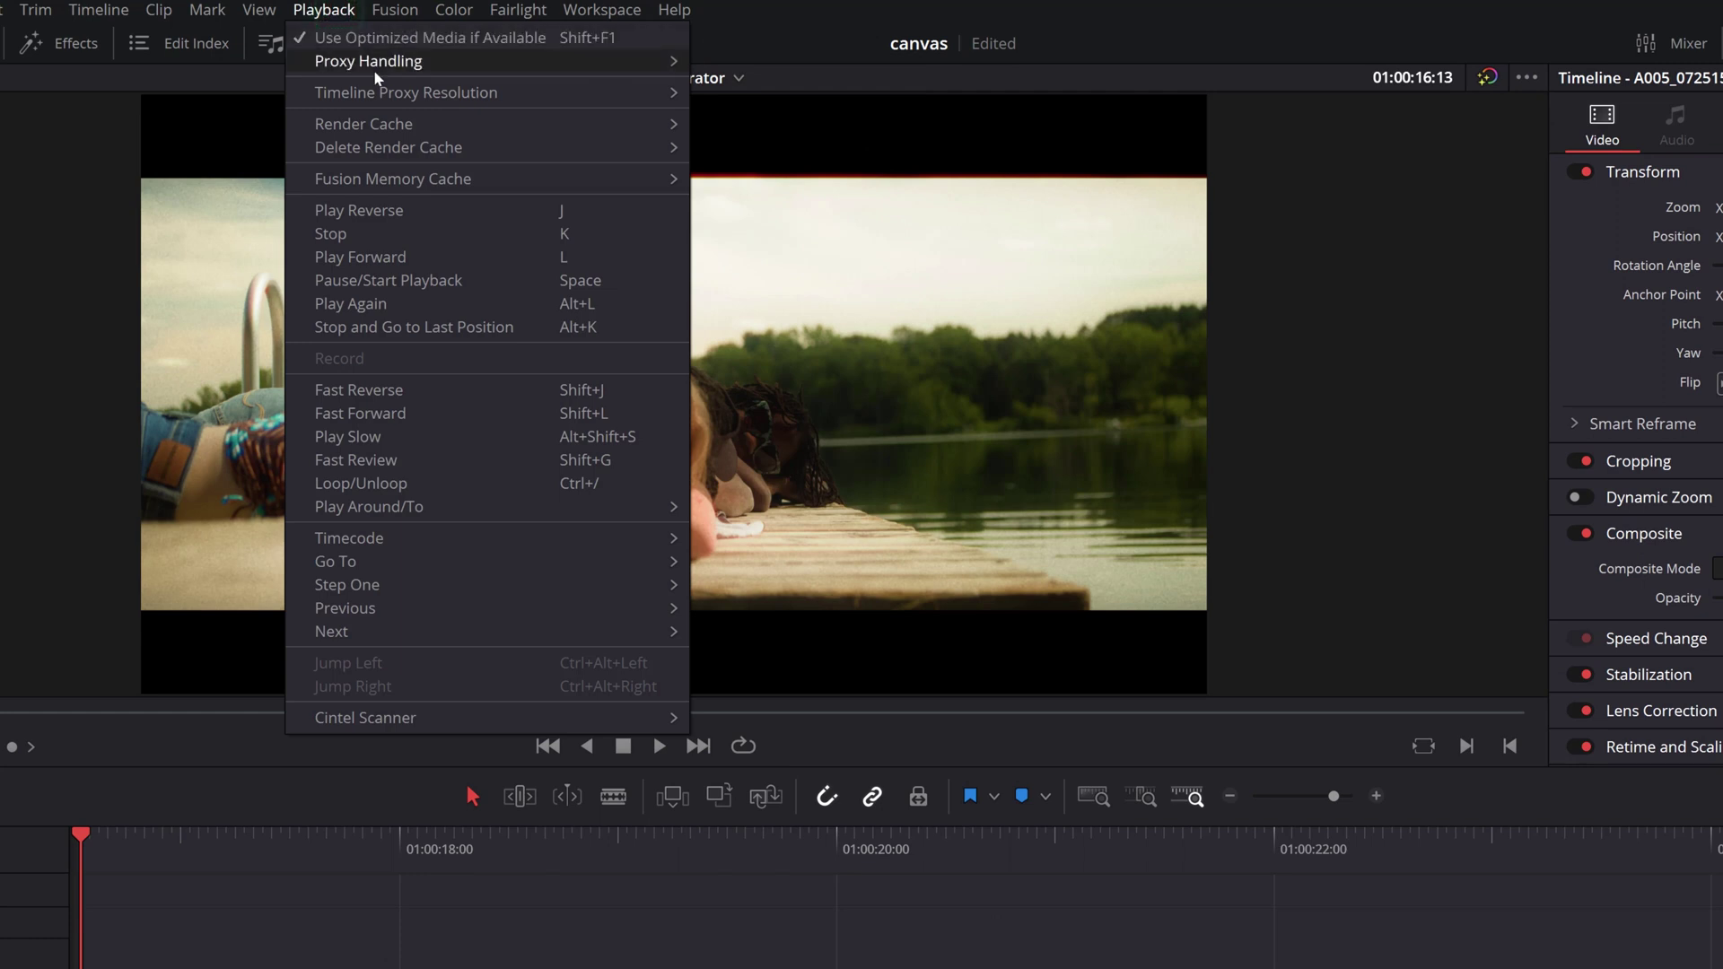
{"action": "mouse_move", "coordinate": [376, 74]}
{"action": "left_click", "coordinate": [745, 80]}
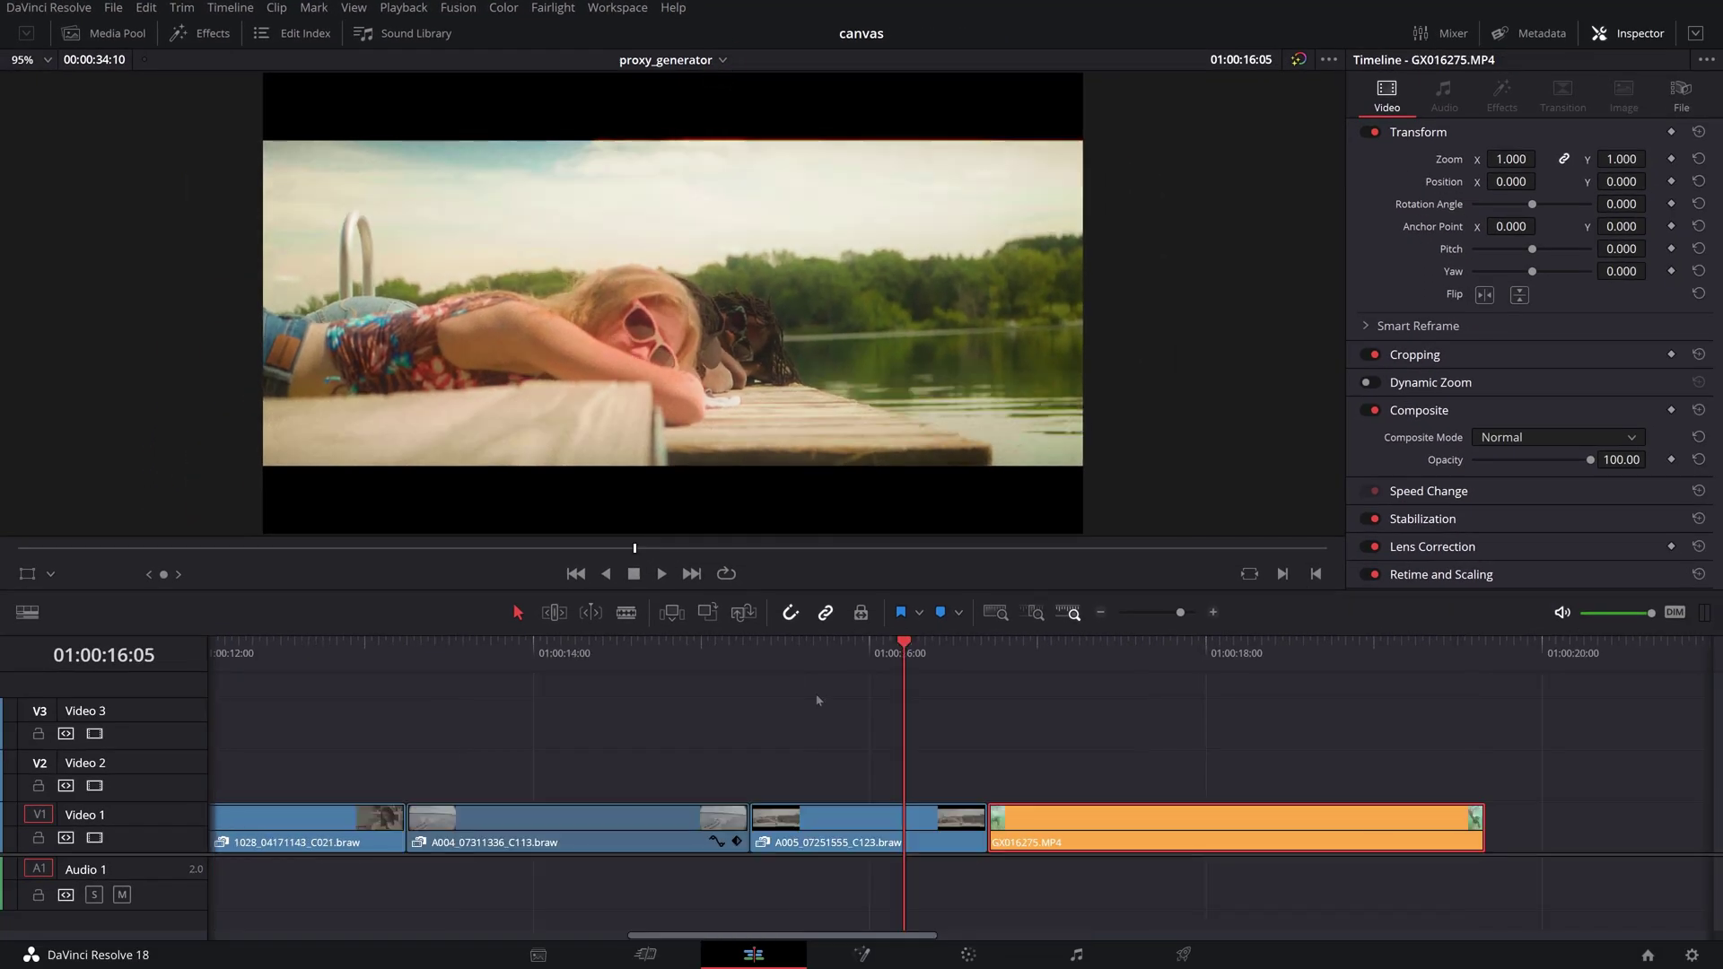
Step: Trim 18 frames off A004's end and slide A005 and GX016275 left to close the gaps
{"action": "left_click_drag", "start_coordinate": [905, 646], "coordinate": [534, 700]}
{"action": "left_click", "coordinate": [746, 825]}
{"action": "left_click_drag", "start_coordinate": [747, 826], "coordinate": [623, 830]}
{"action": "left_click_drag", "start_coordinate": [855, 842], "coordinate": [729, 842]}
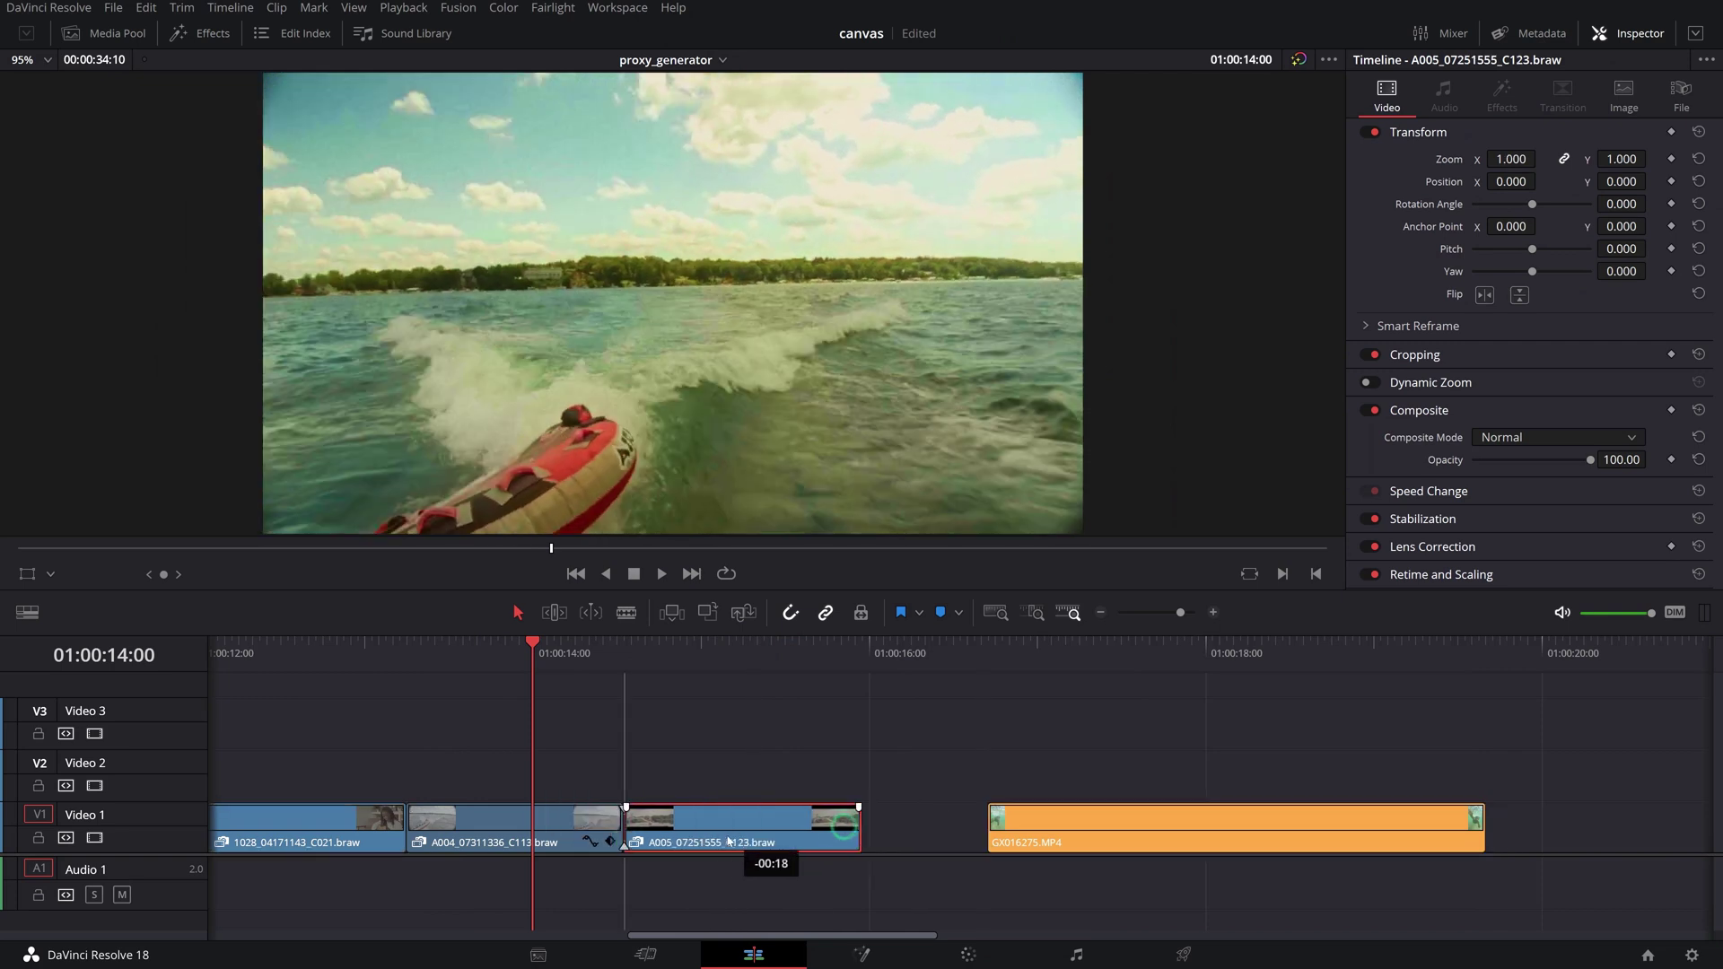
{"action": "left_click_drag", "start_coordinate": [1122, 826], "coordinate": [999, 825]}
{"action": "left_click", "coordinate": [774, 645]}
{"action": "left_click", "coordinate": [399, 7]}
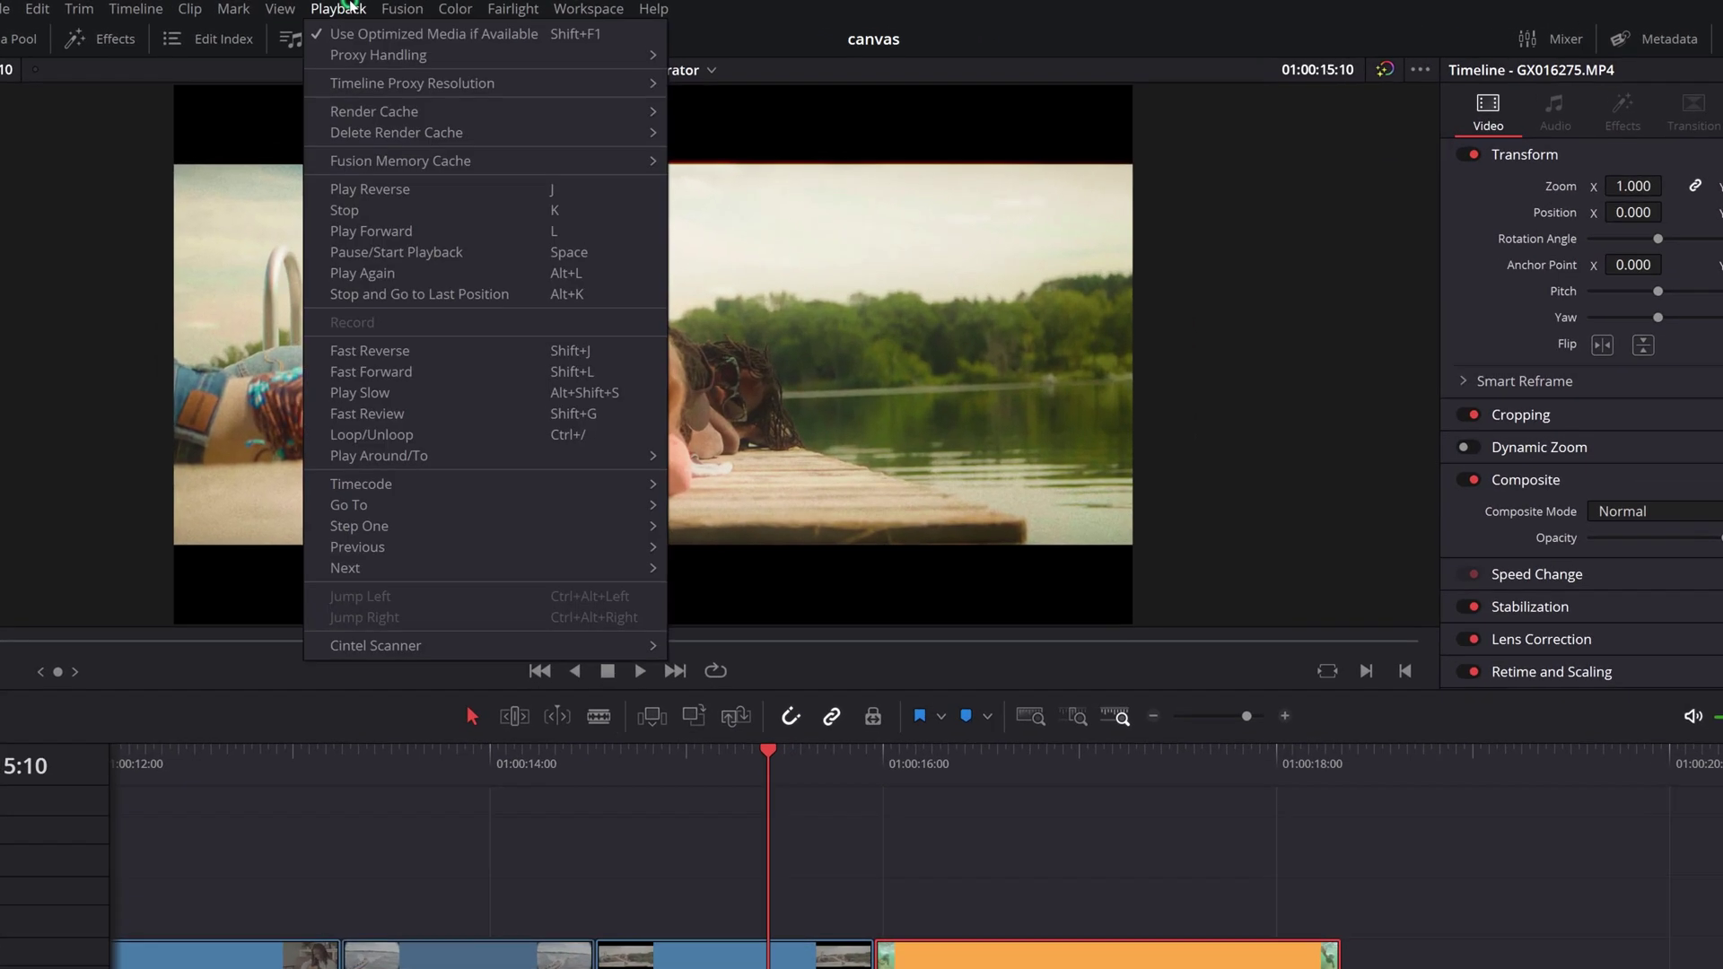
{"action": "mouse_move", "coordinate": [459, 52]}
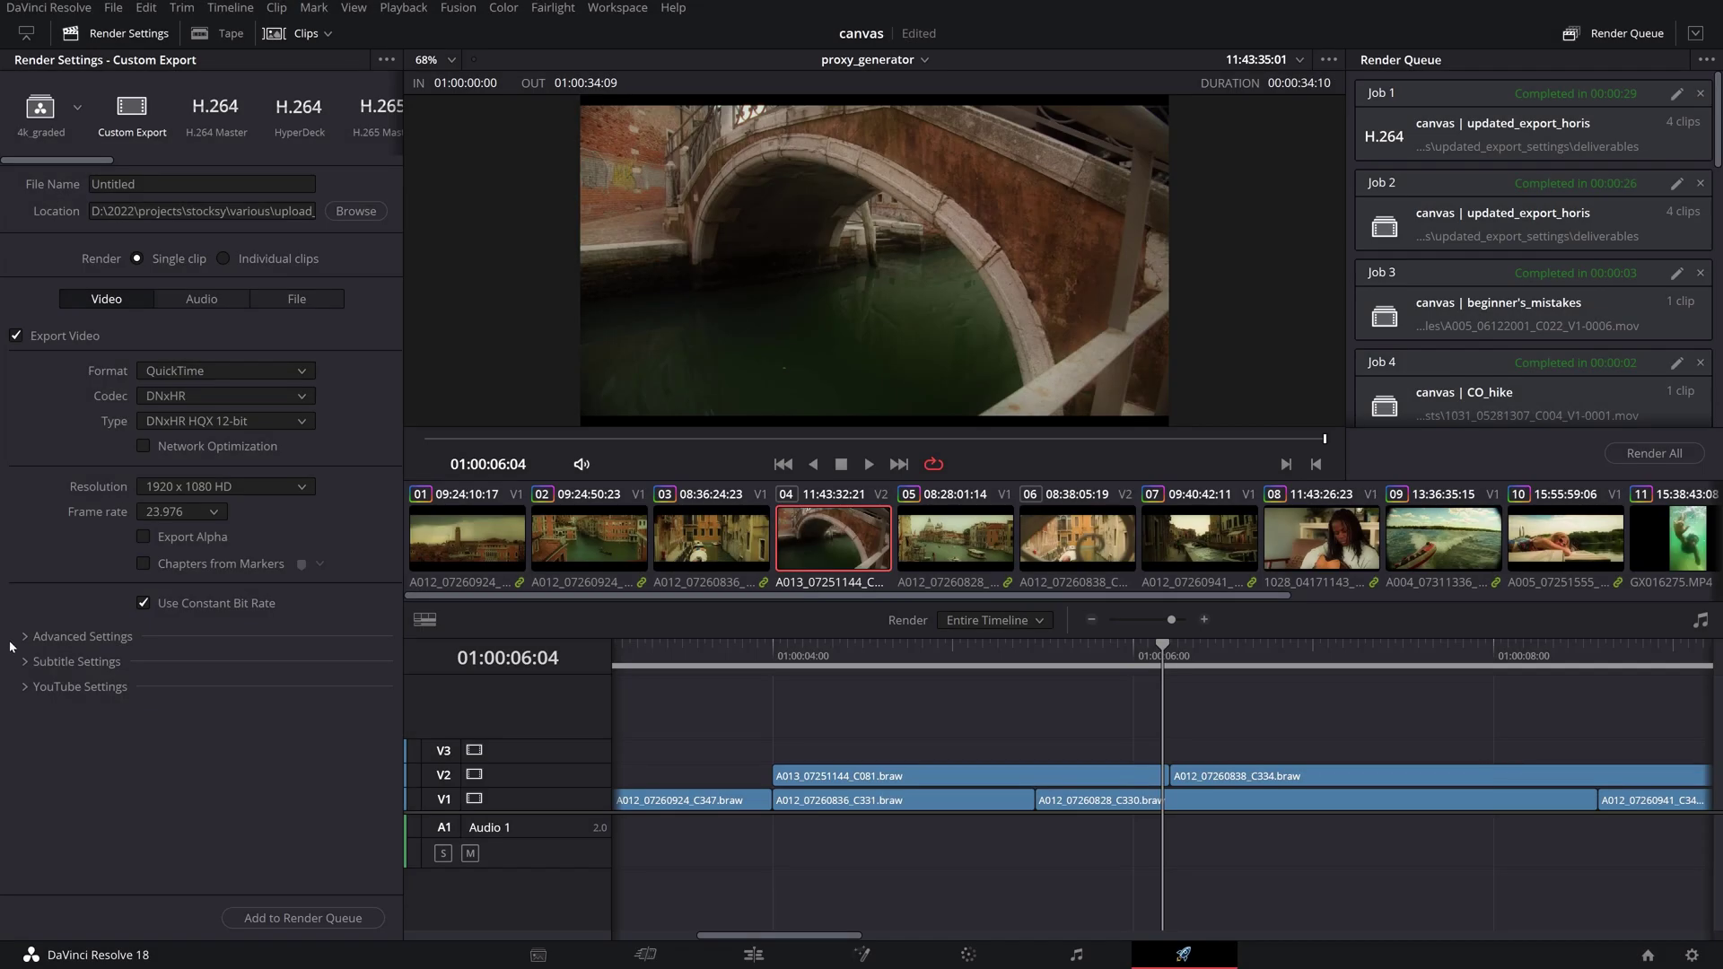
Step: Tick Use proxy media in Advanced Settings and add the proxy_generator timeline to the render queue
{"action": "left_click", "coordinate": [36, 638]}
{"action": "scroll", "coordinate": [66, 689], "scroll_direction": "down", "scroll_amount": 5}
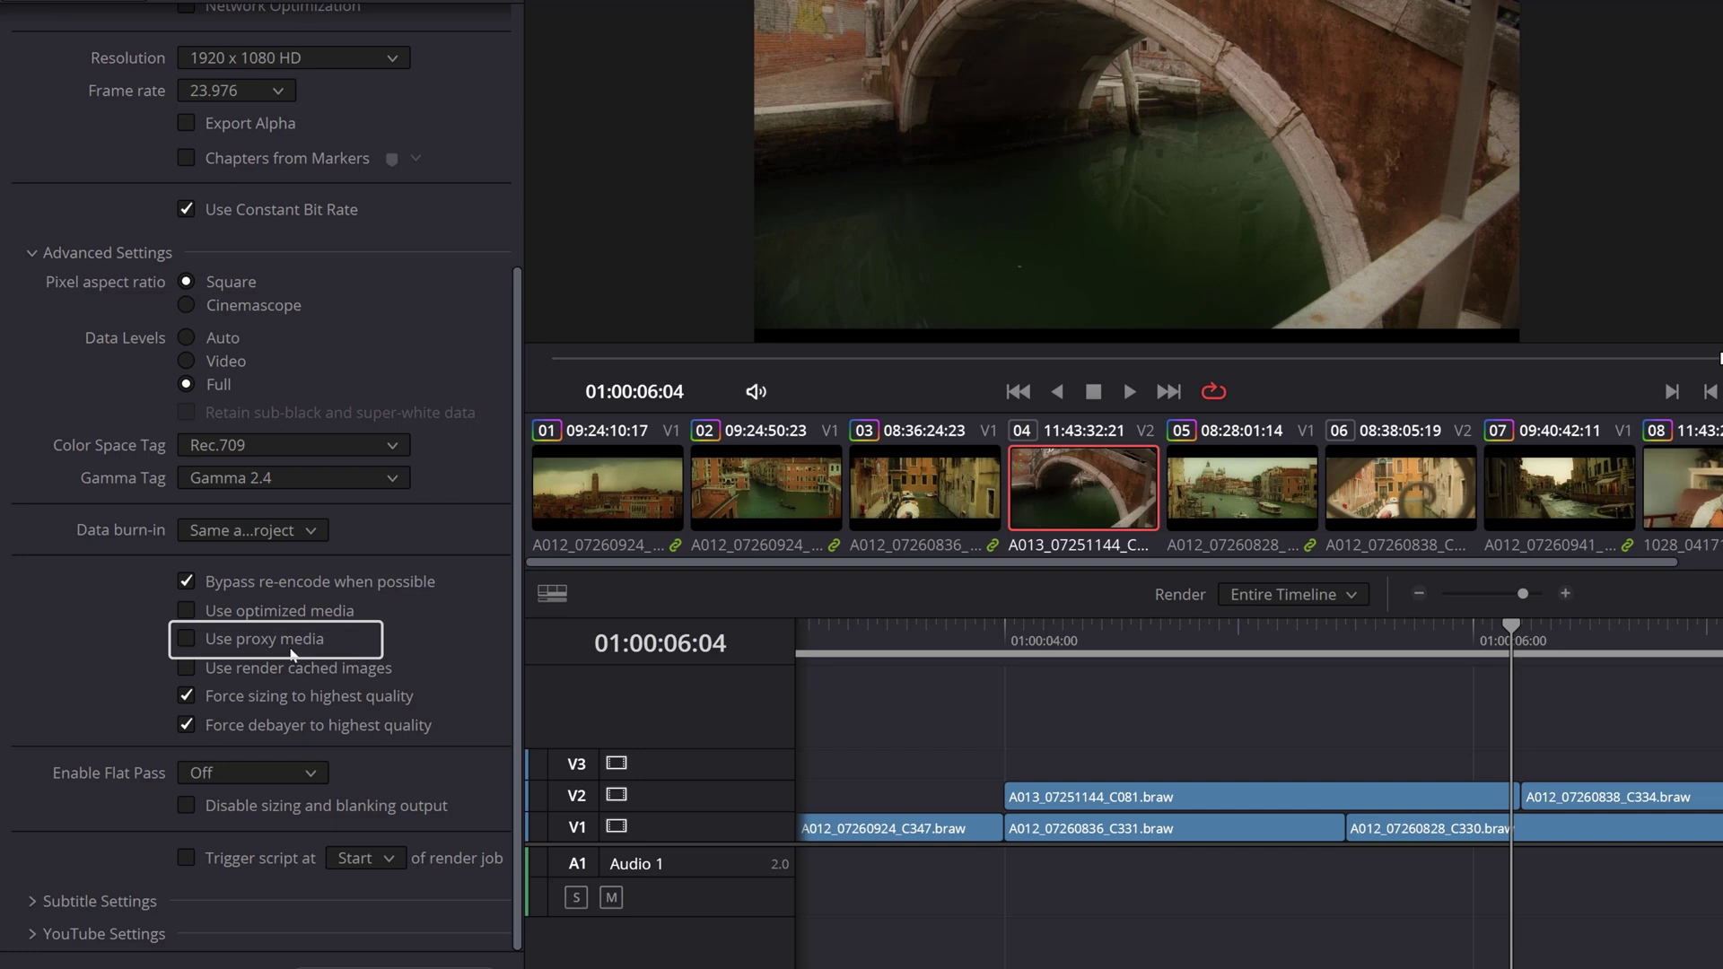
{"action": "left_click", "coordinate": [187, 638]}
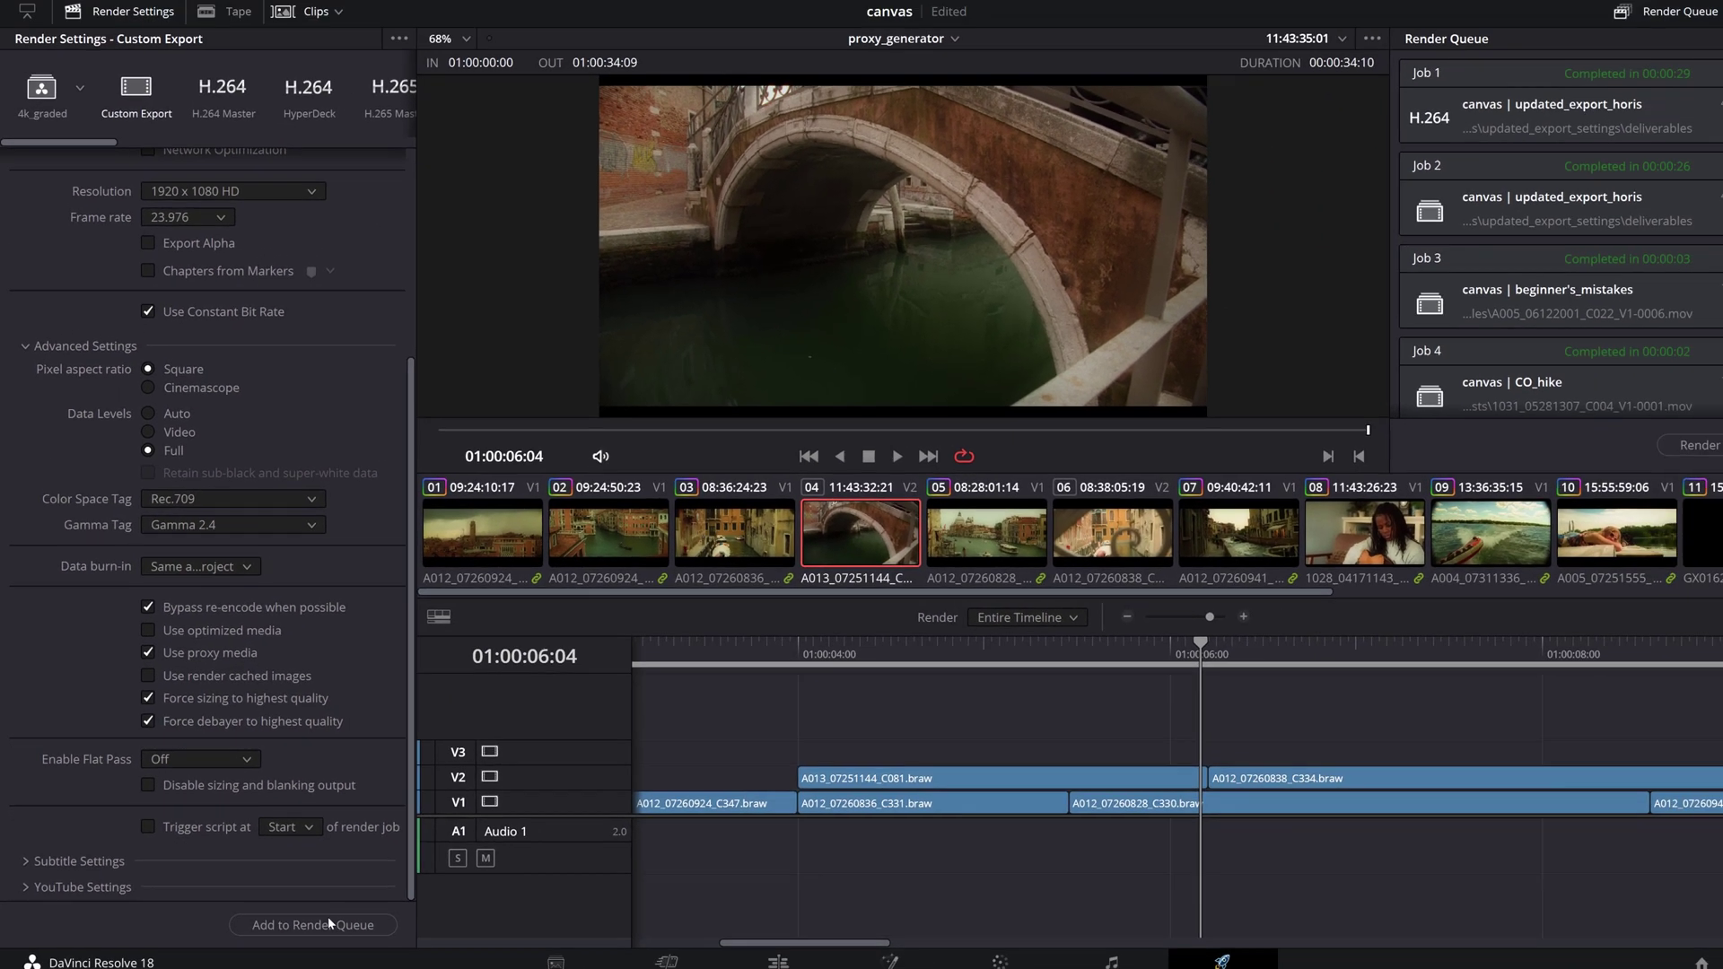
{"action": "left_click", "coordinate": [318, 919]}
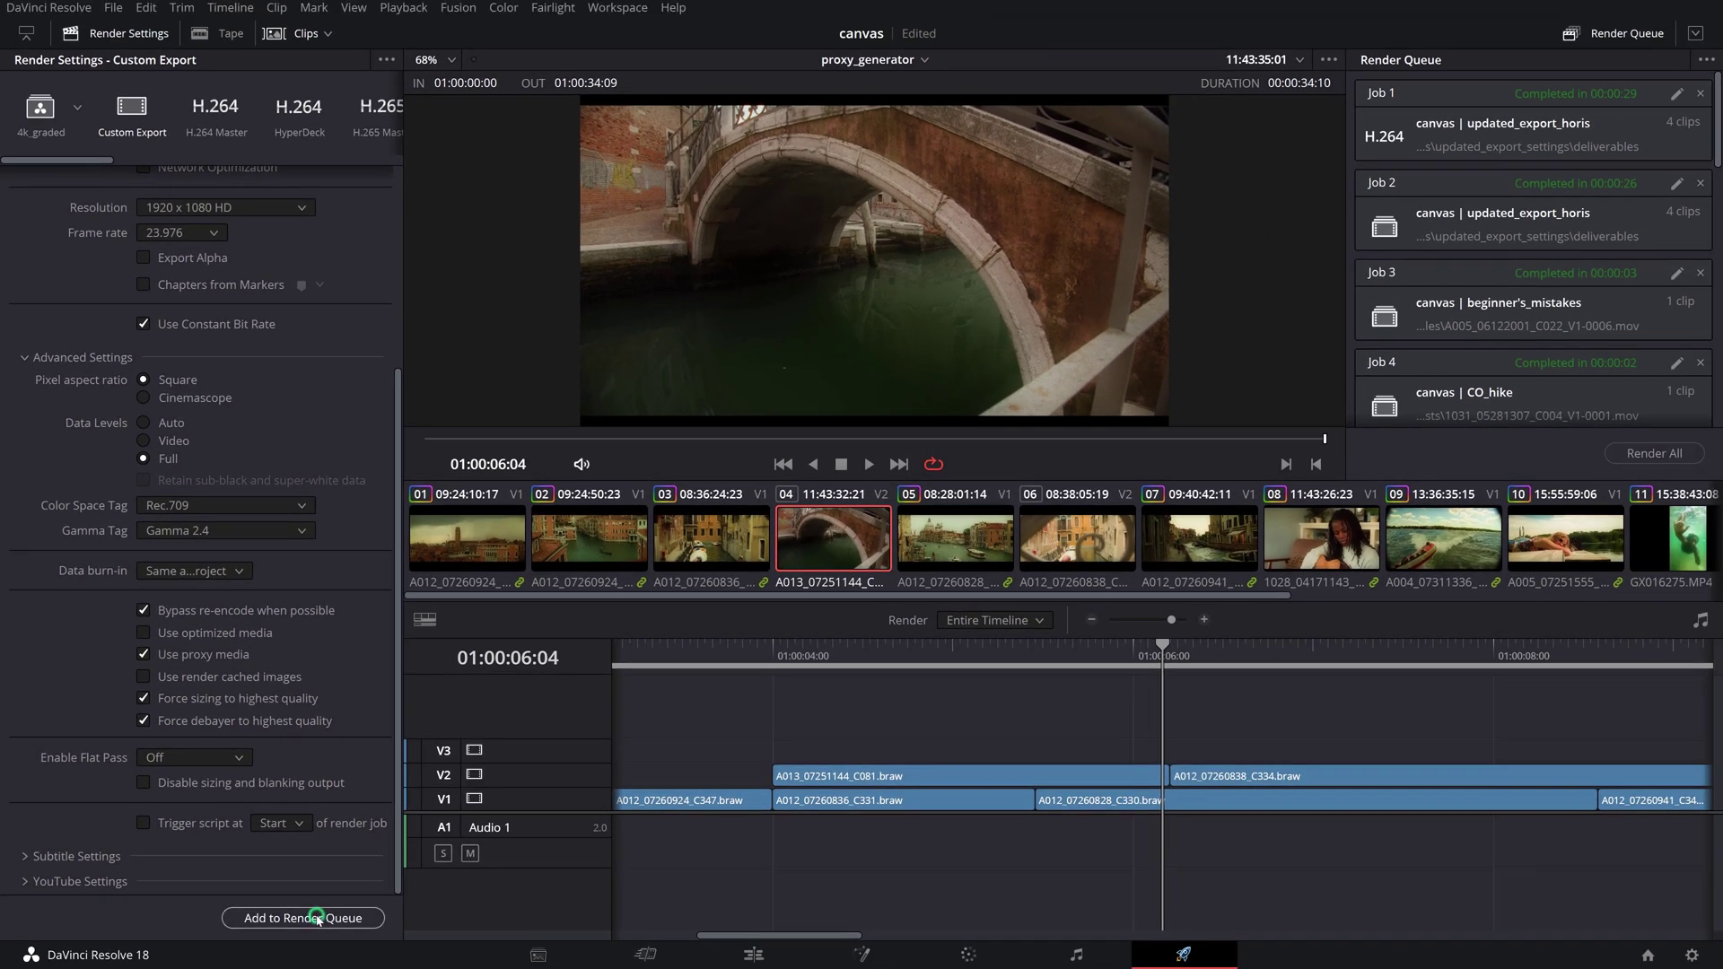